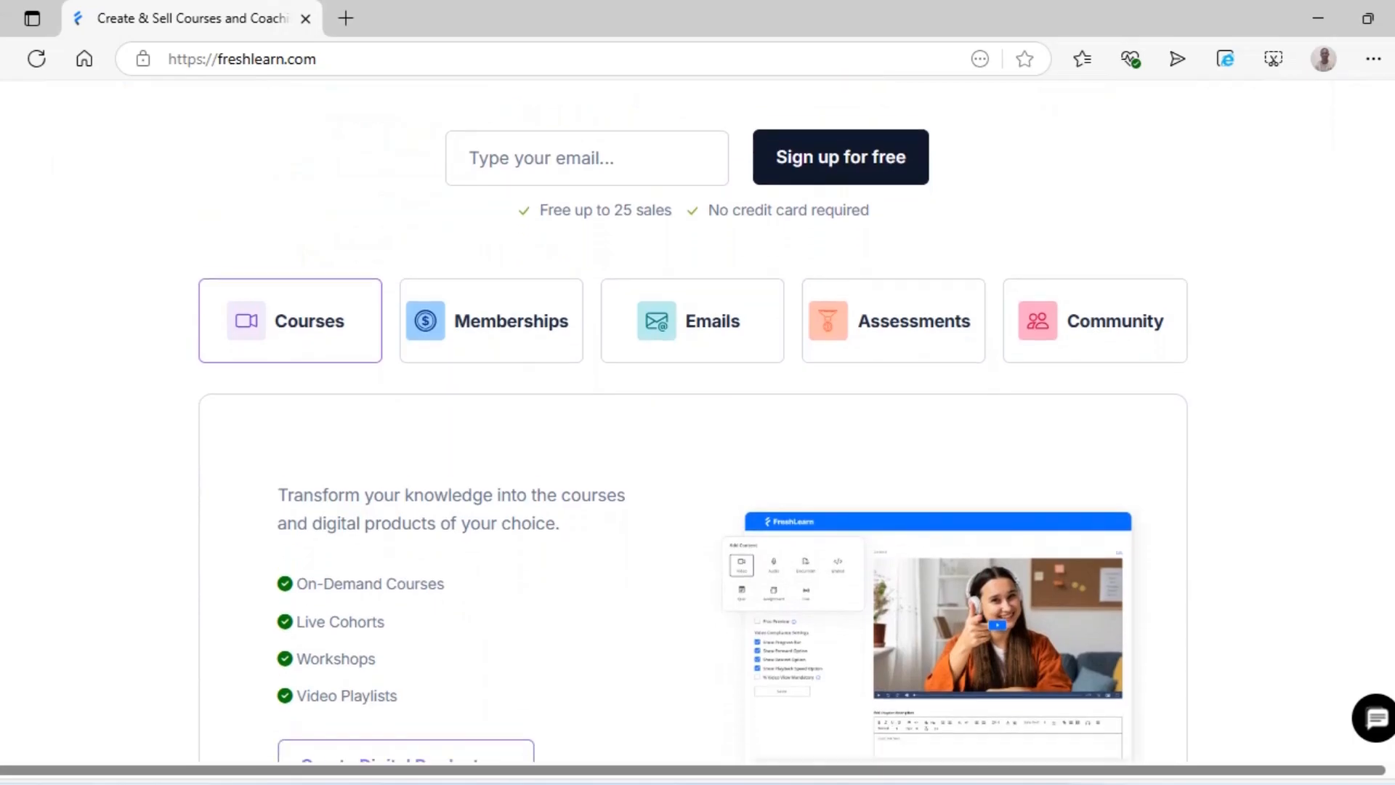
Look through the FreshLearn homepage, covering digital product types, featured creators, AI Agents and the marketing and sales tools.
{"action": "scroll", "coordinate": [698, 421], "scroll_direction": "down", "scroll_amount": 3}
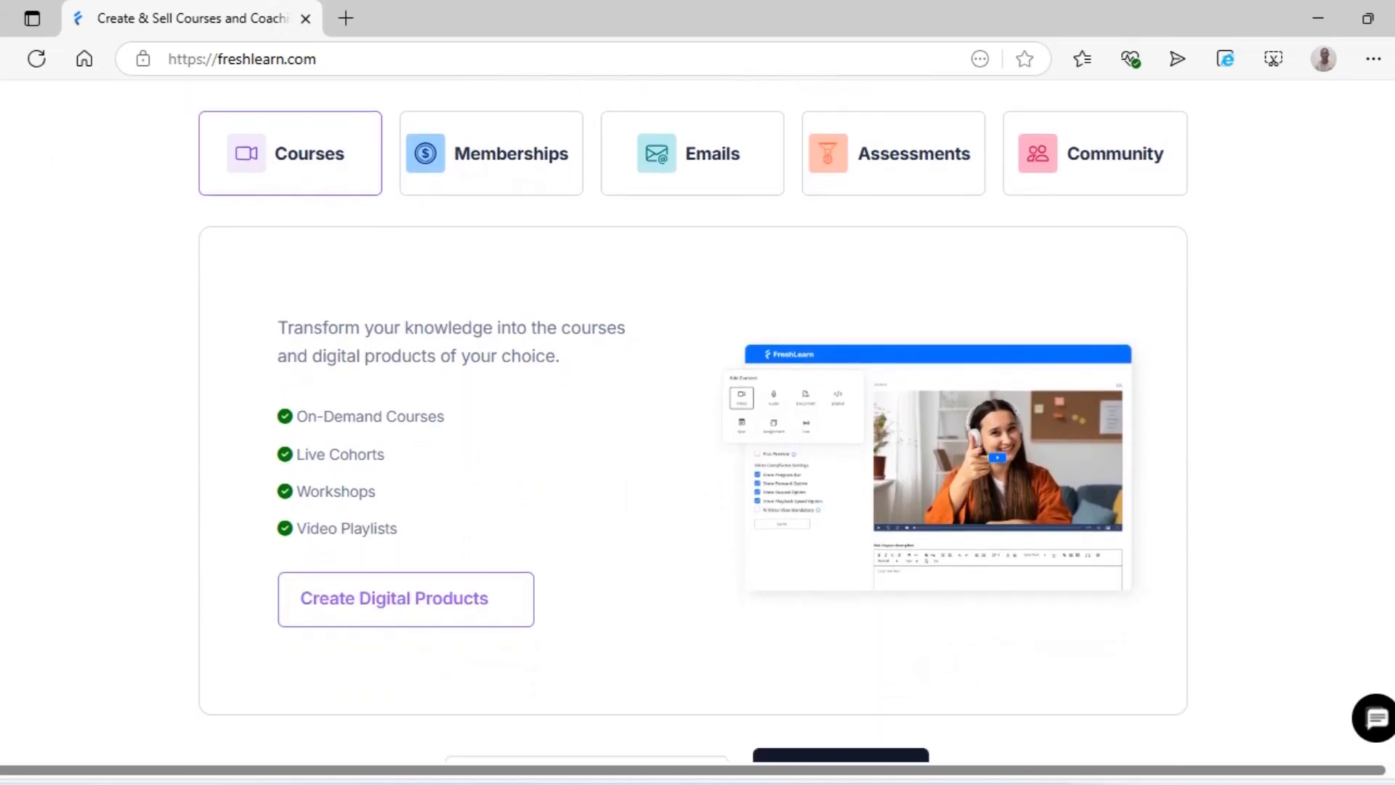
{"action": "scroll", "coordinate": [697, 421], "scroll_direction": "down", "scroll_amount": 1}
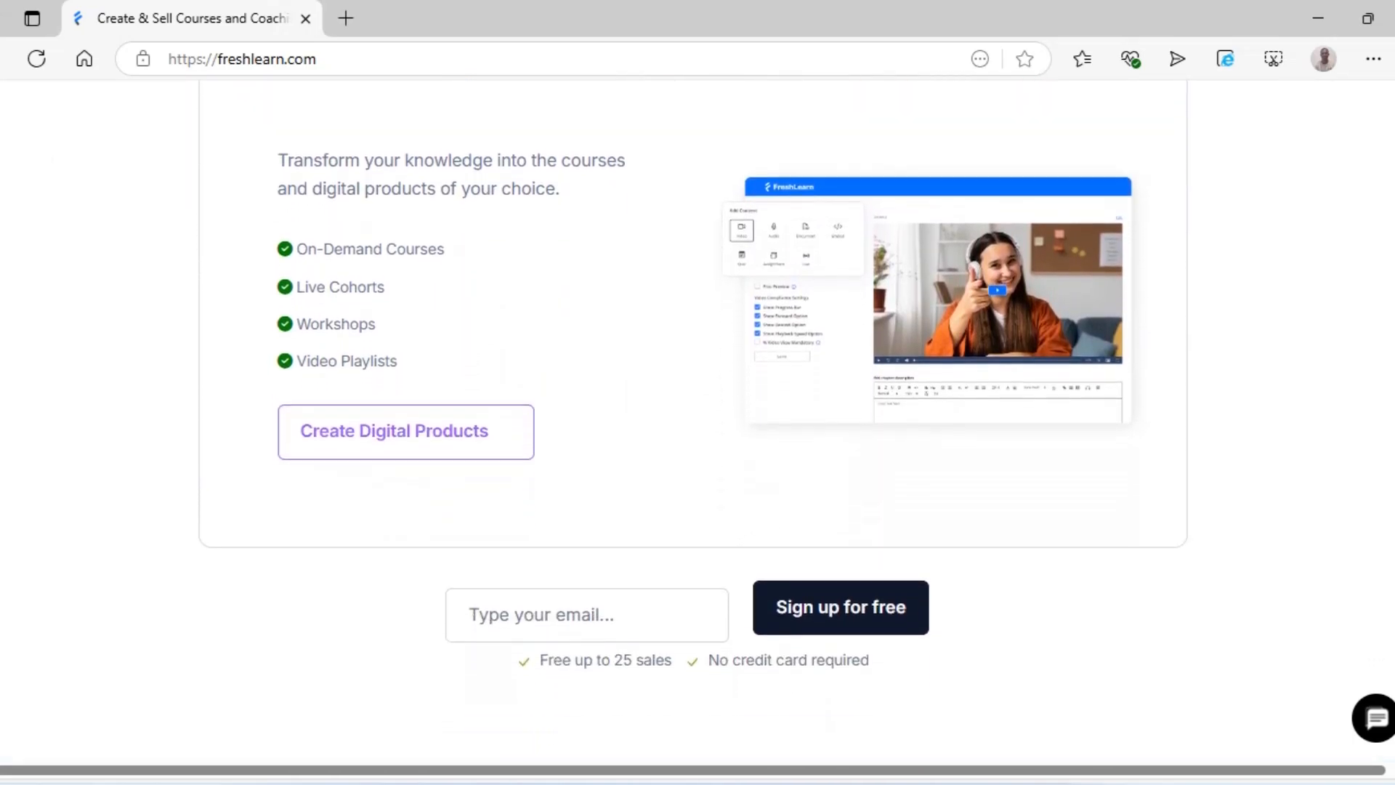
{"action": "scroll", "coordinate": [697, 421], "scroll_direction": "down", "scroll_amount": 3}
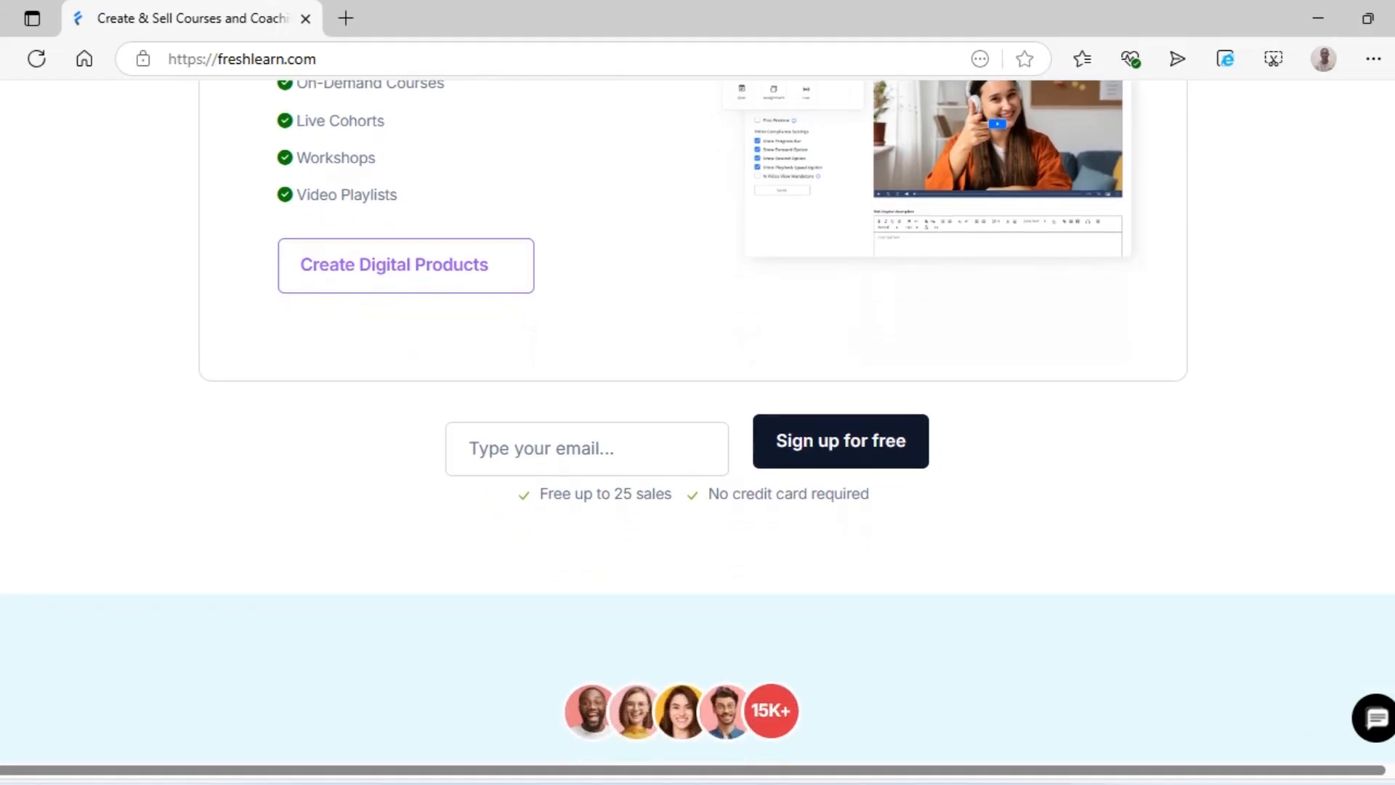
{"action": "scroll", "coordinate": [698, 422], "scroll_direction": "down", "scroll_amount": 3}
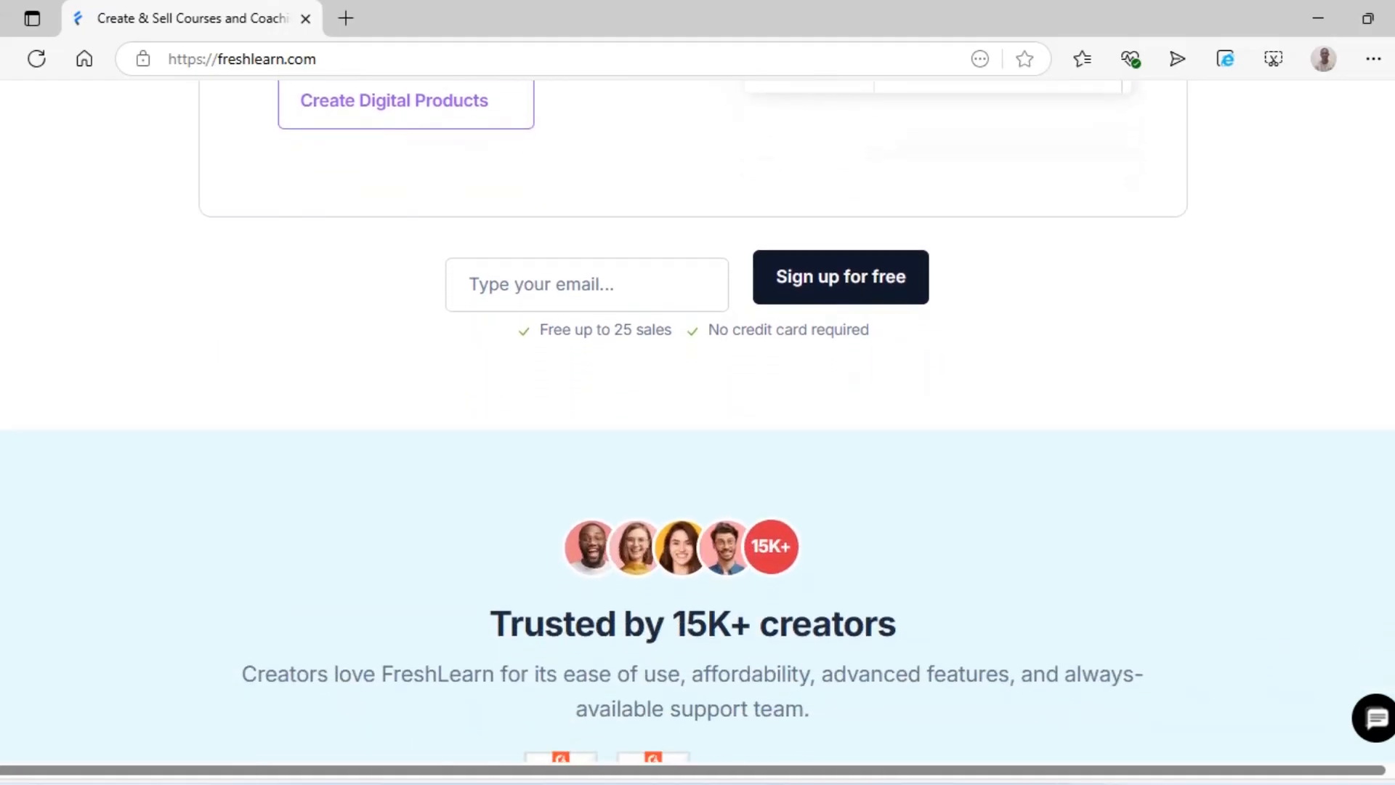
{"action": "scroll", "coordinate": [698, 422], "scroll_direction": "down", "scroll_amount": 3}
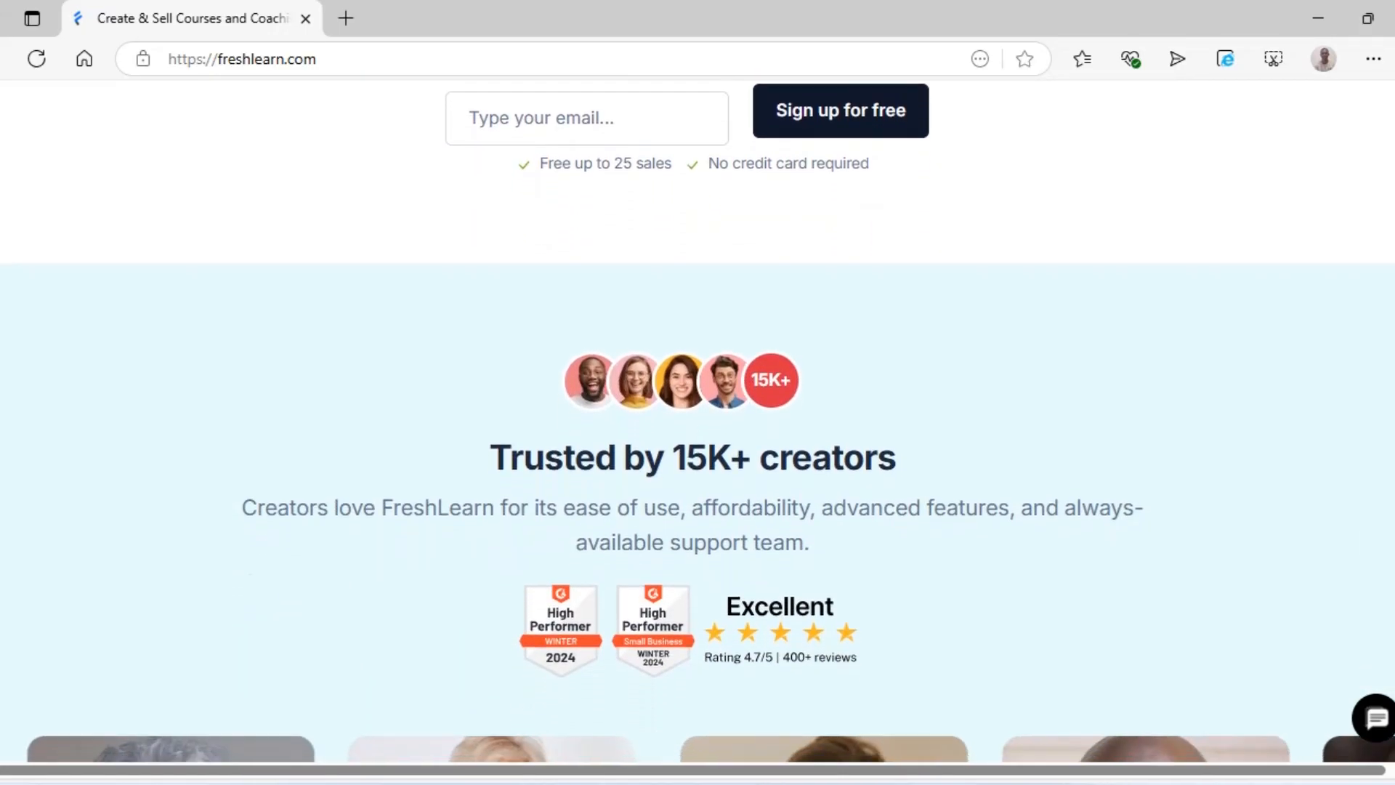
{"action": "scroll", "coordinate": [697, 422], "scroll_direction": "down", "scroll_amount": 3}
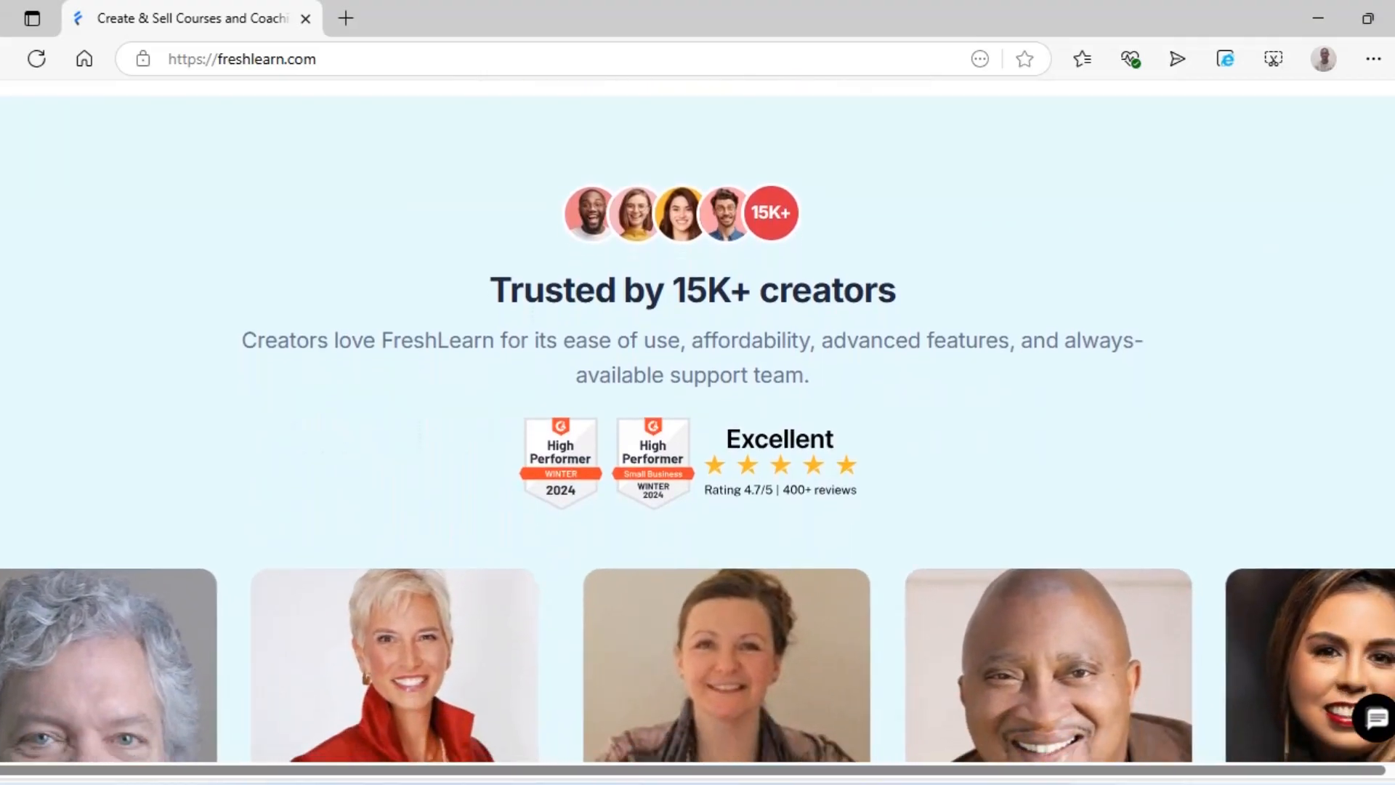
{"action": "scroll", "coordinate": [697, 421], "scroll_direction": "down", "scroll_amount": 3}
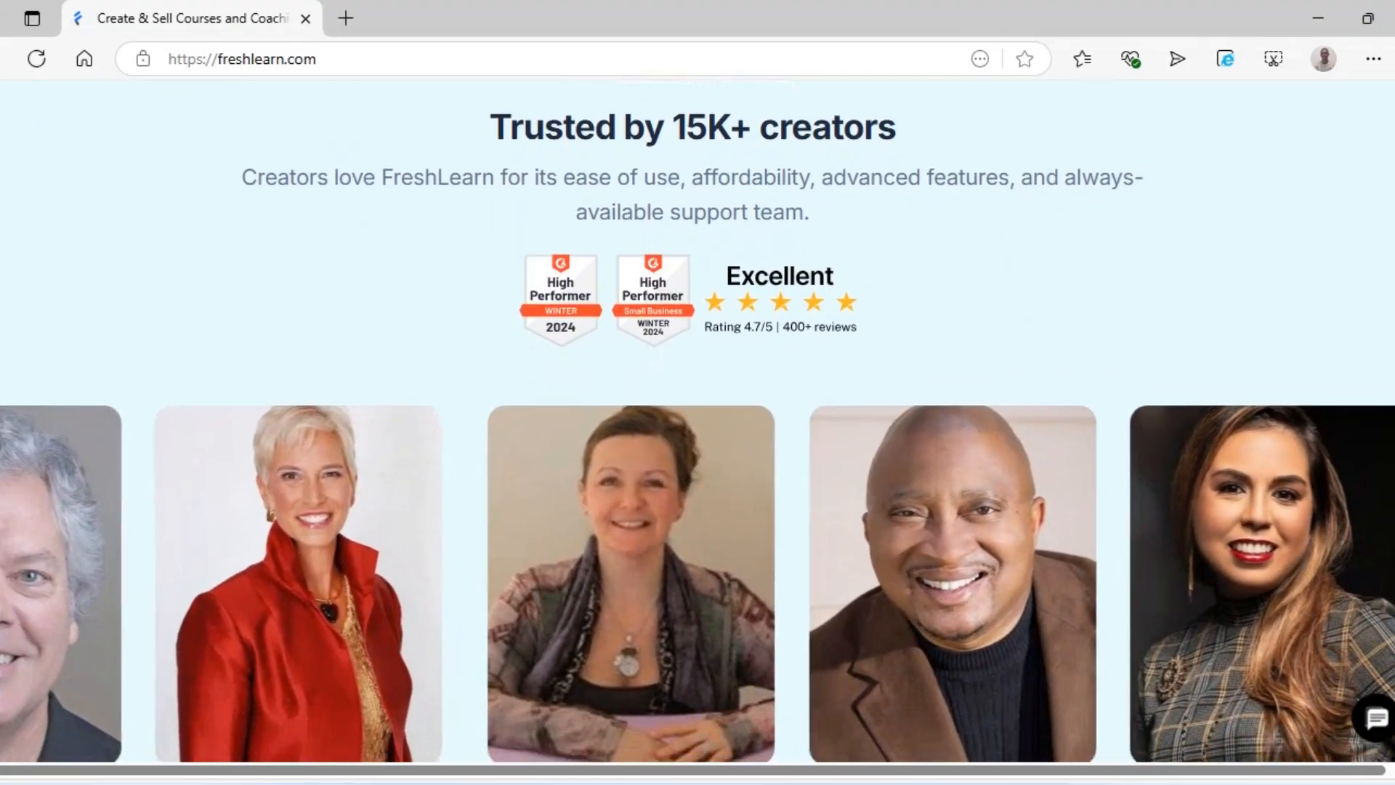
{"action": "scroll", "coordinate": [697, 422], "scroll_direction": "down", "scroll_amount": 3}
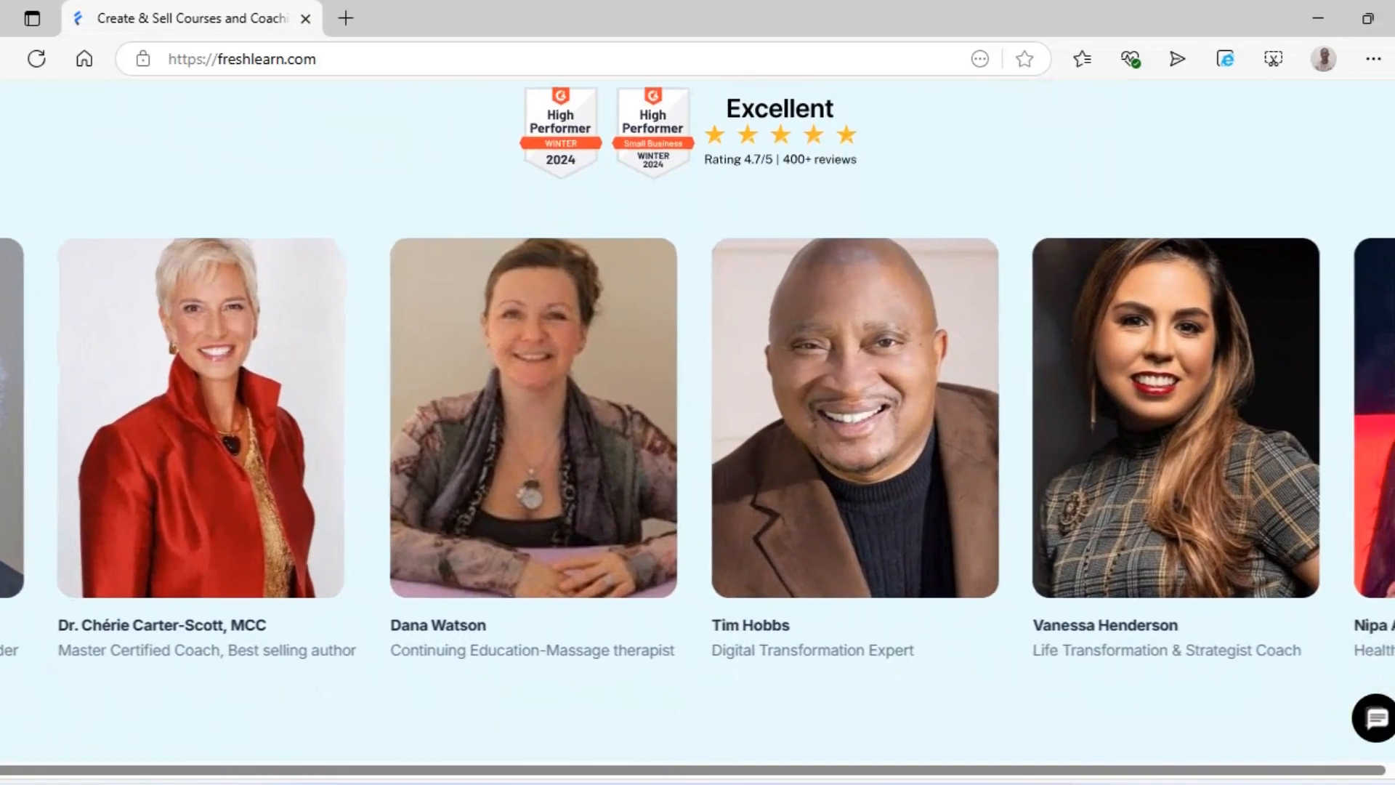
{"action": "scroll", "coordinate": [698, 421], "scroll_direction": "down", "scroll_amount": 3}
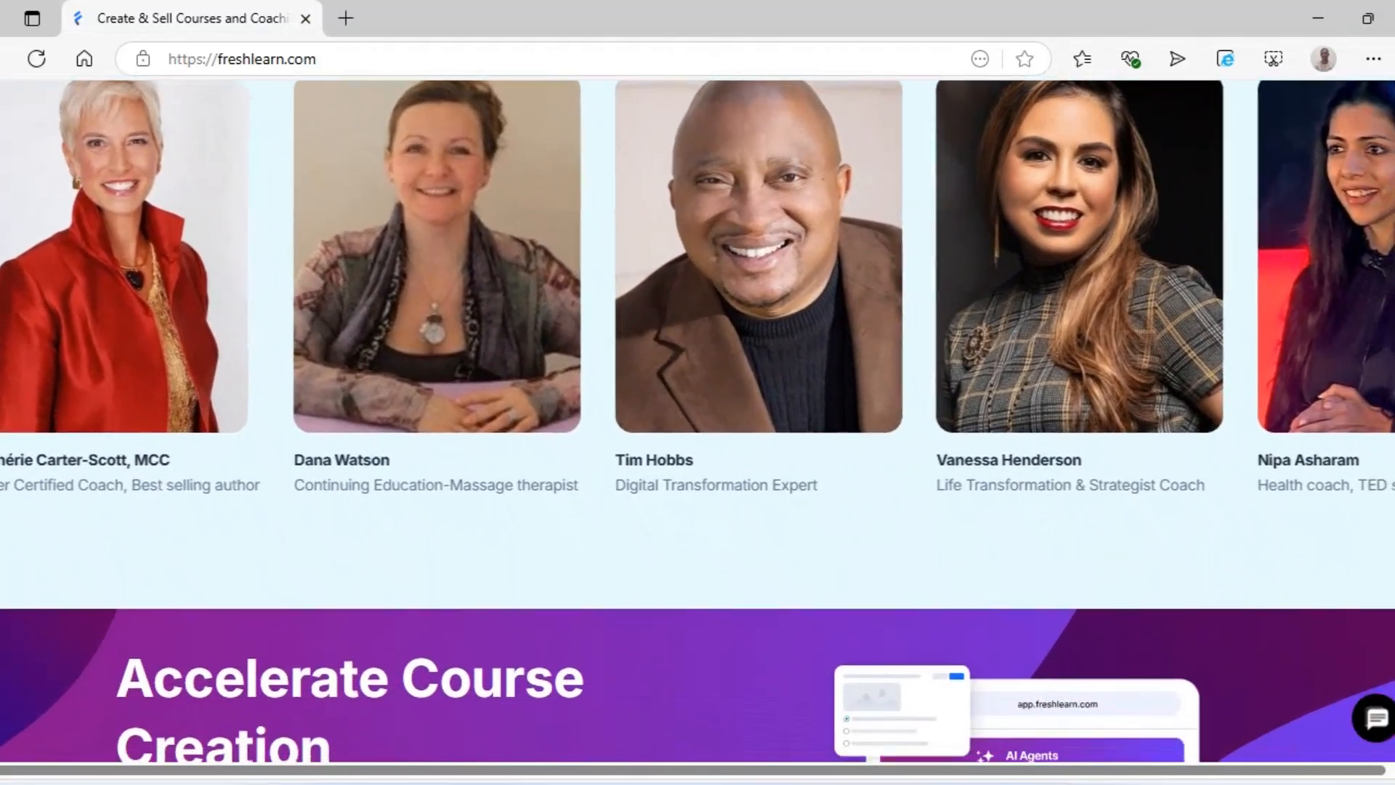
{"action": "scroll", "coordinate": [698, 421], "scroll_direction": "down", "scroll_amount": 3}
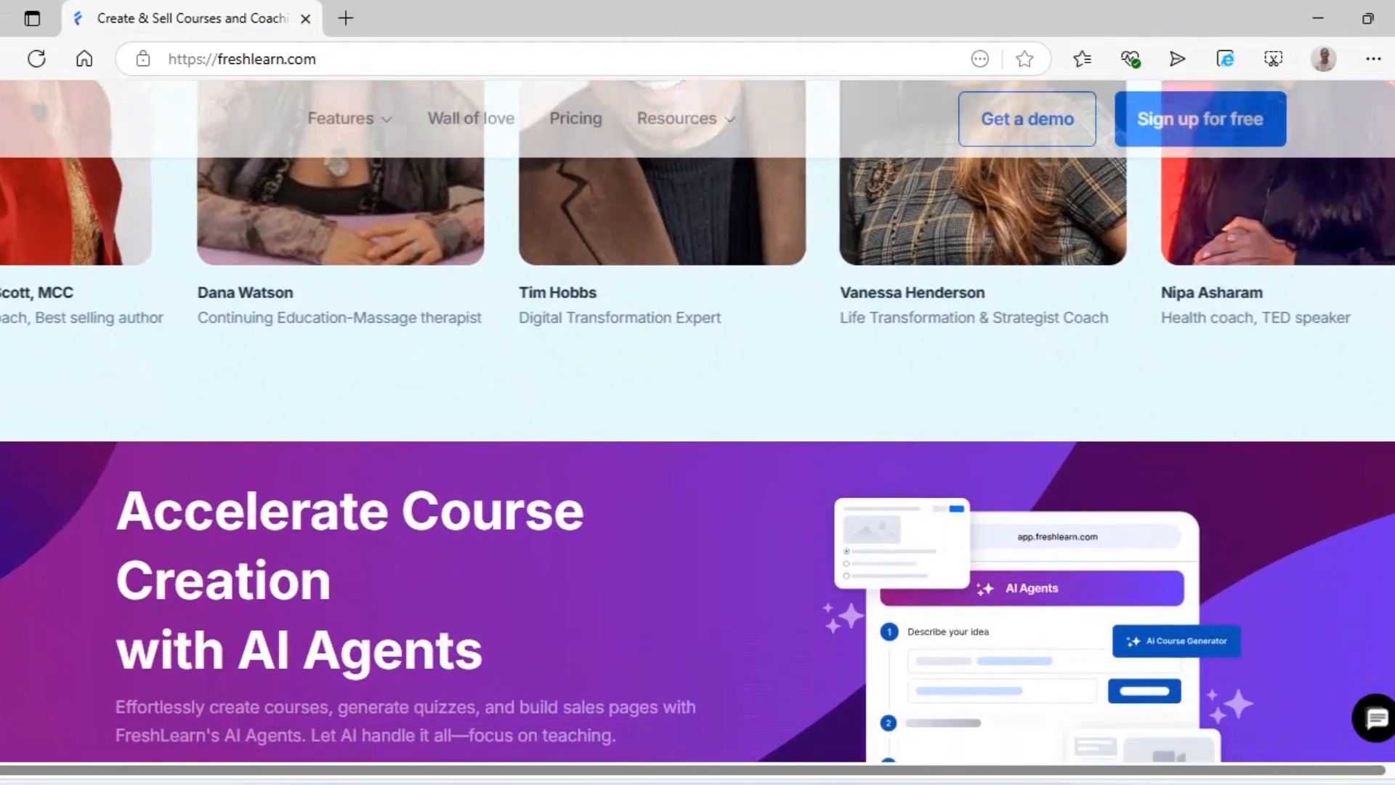
{"action": "scroll", "coordinate": [697, 421], "scroll_direction": "down", "scroll_amount": 3}
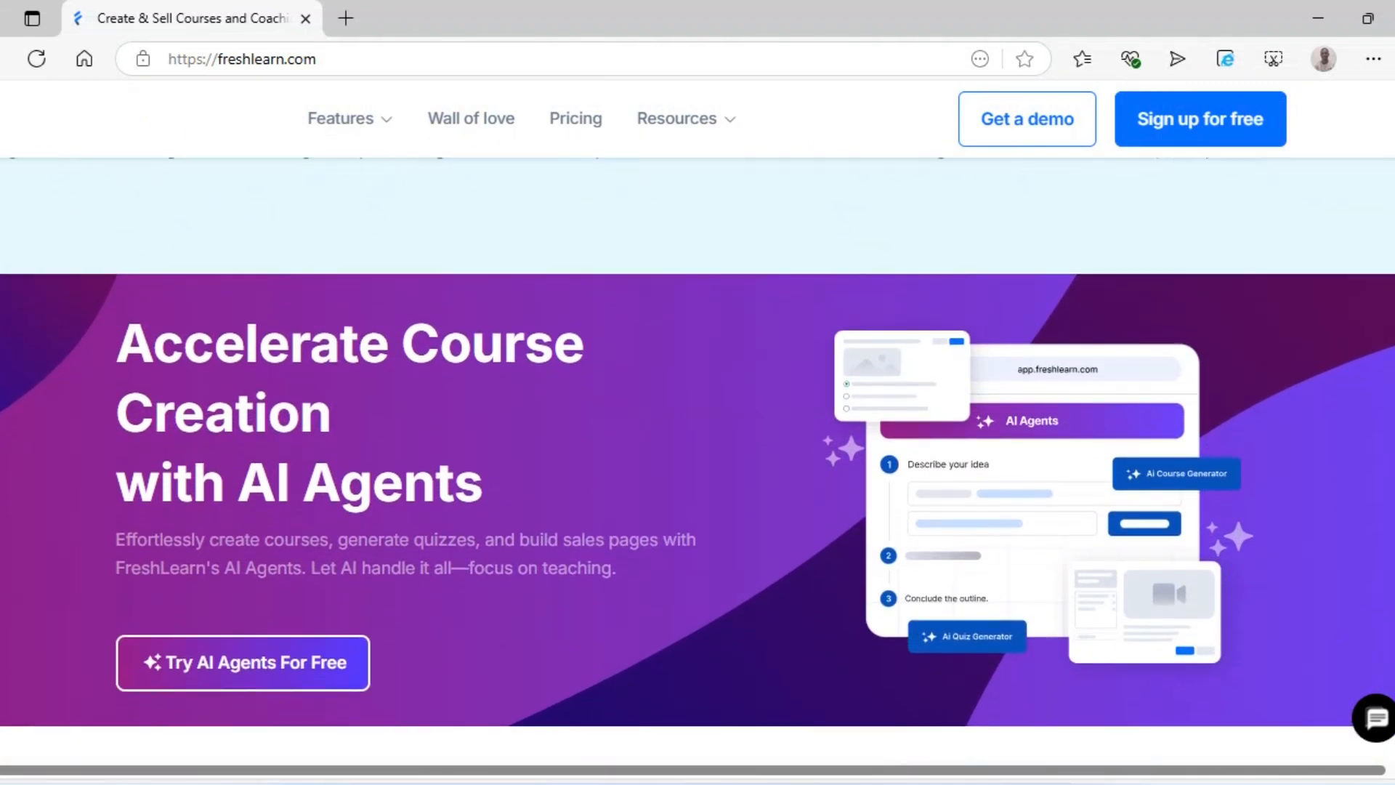
{"action": "scroll", "coordinate": [698, 421], "scroll_direction": "down", "scroll_amount": 3}
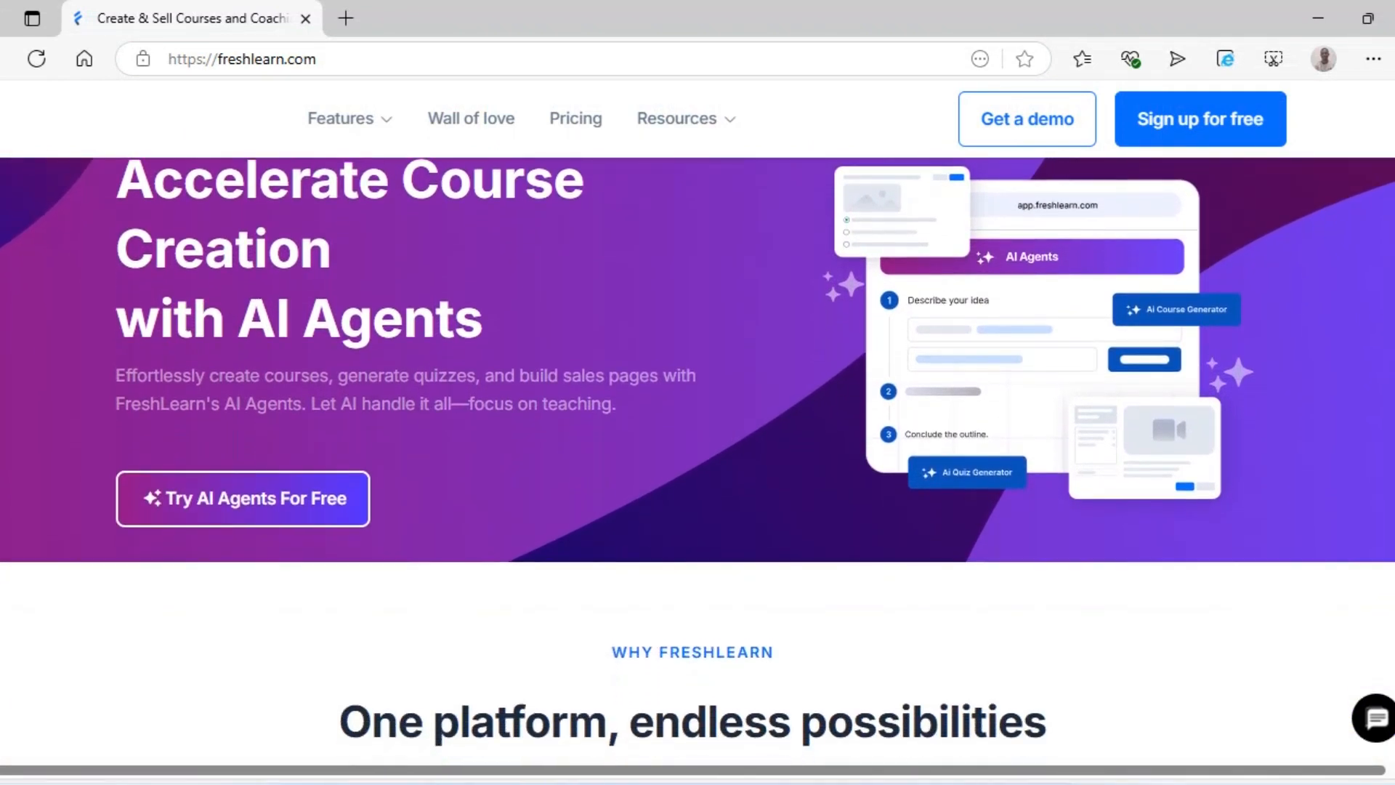
{"action": "scroll", "coordinate": [697, 422], "scroll_direction": "down", "scroll_amount": 3}
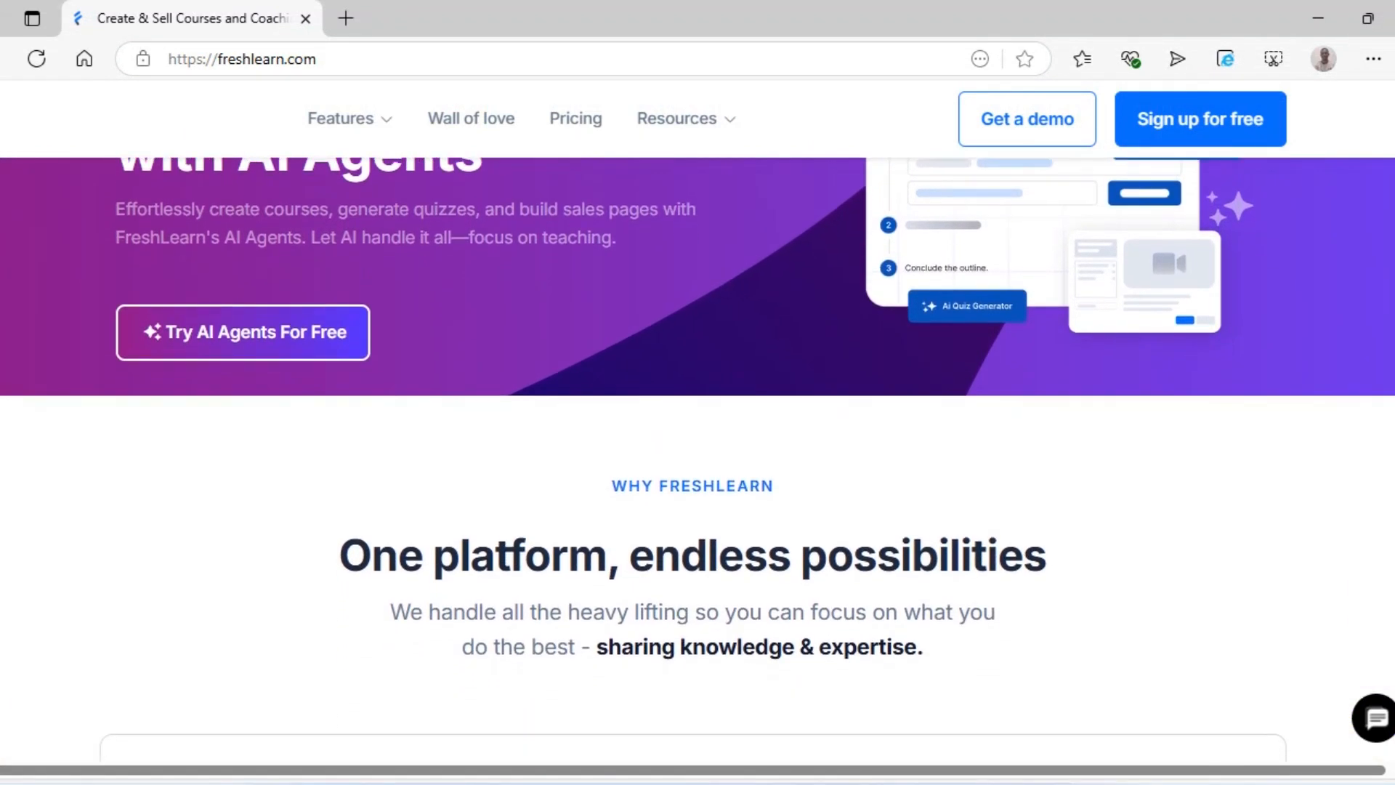
{"action": "scroll", "coordinate": [697, 421], "scroll_direction": "down", "scroll_amount": 3}
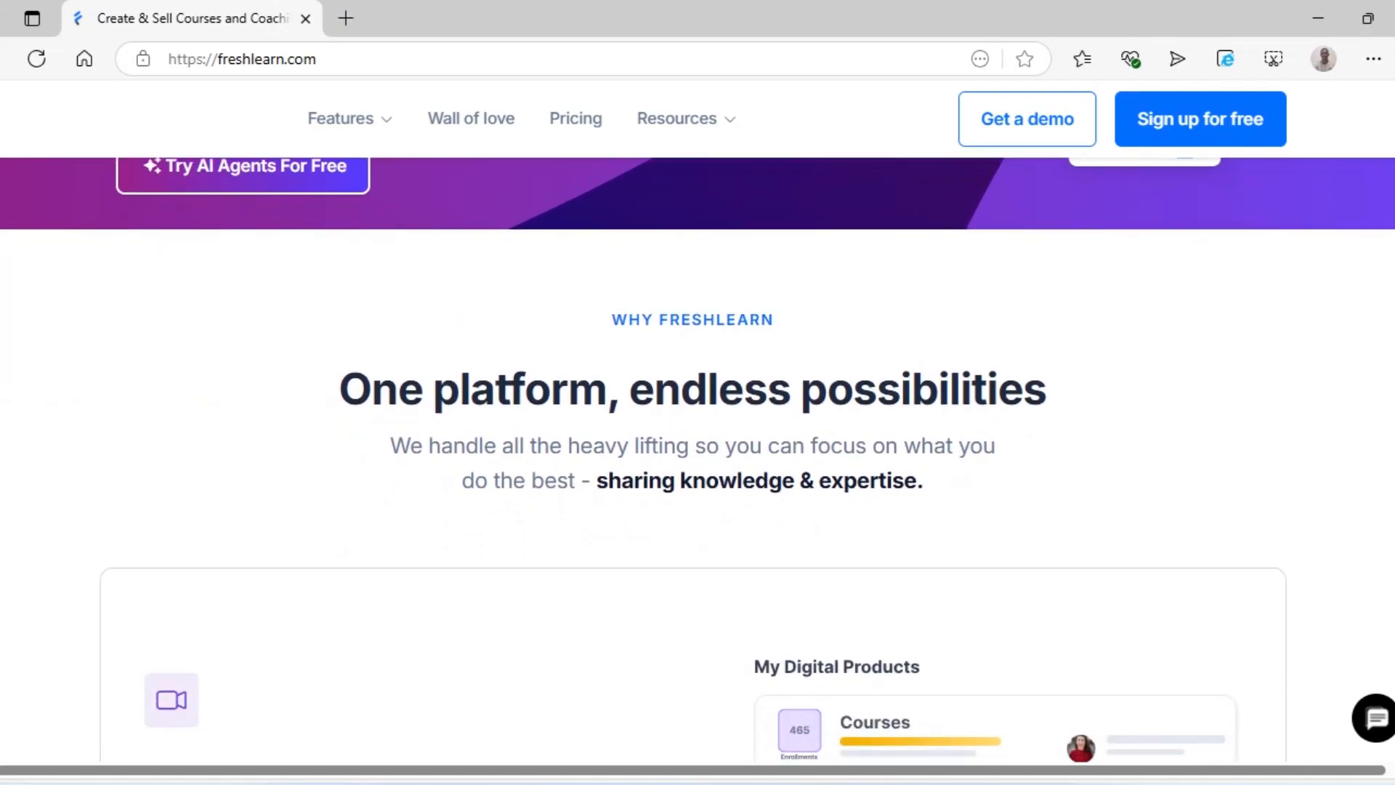
{"action": "scroll", "coordinate": [697, 421], "scroll_direction": "down", "scroll_amount": 3}
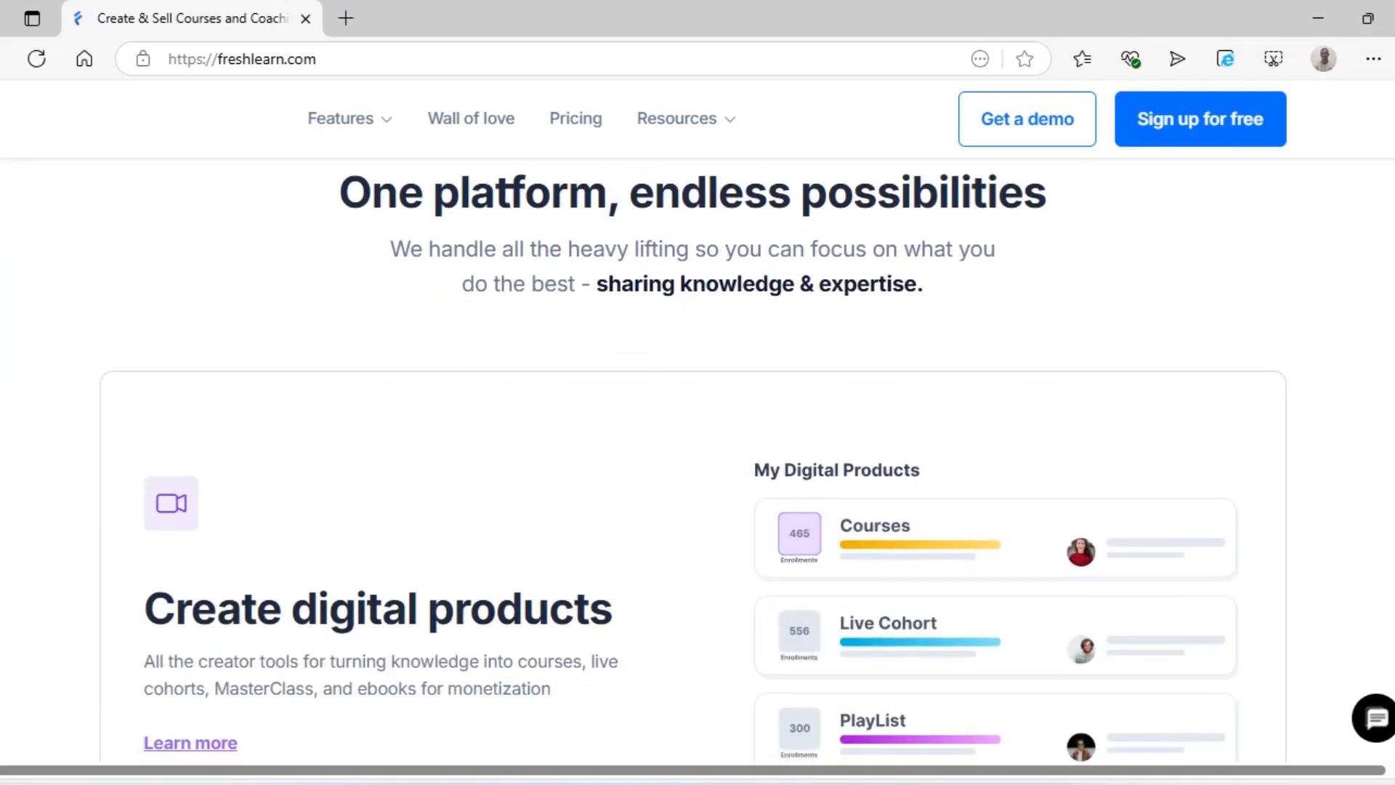
{"action": "scroll", "coordinate": [697, 422], "scroll_direction": "down", "scroll_amount": 3}
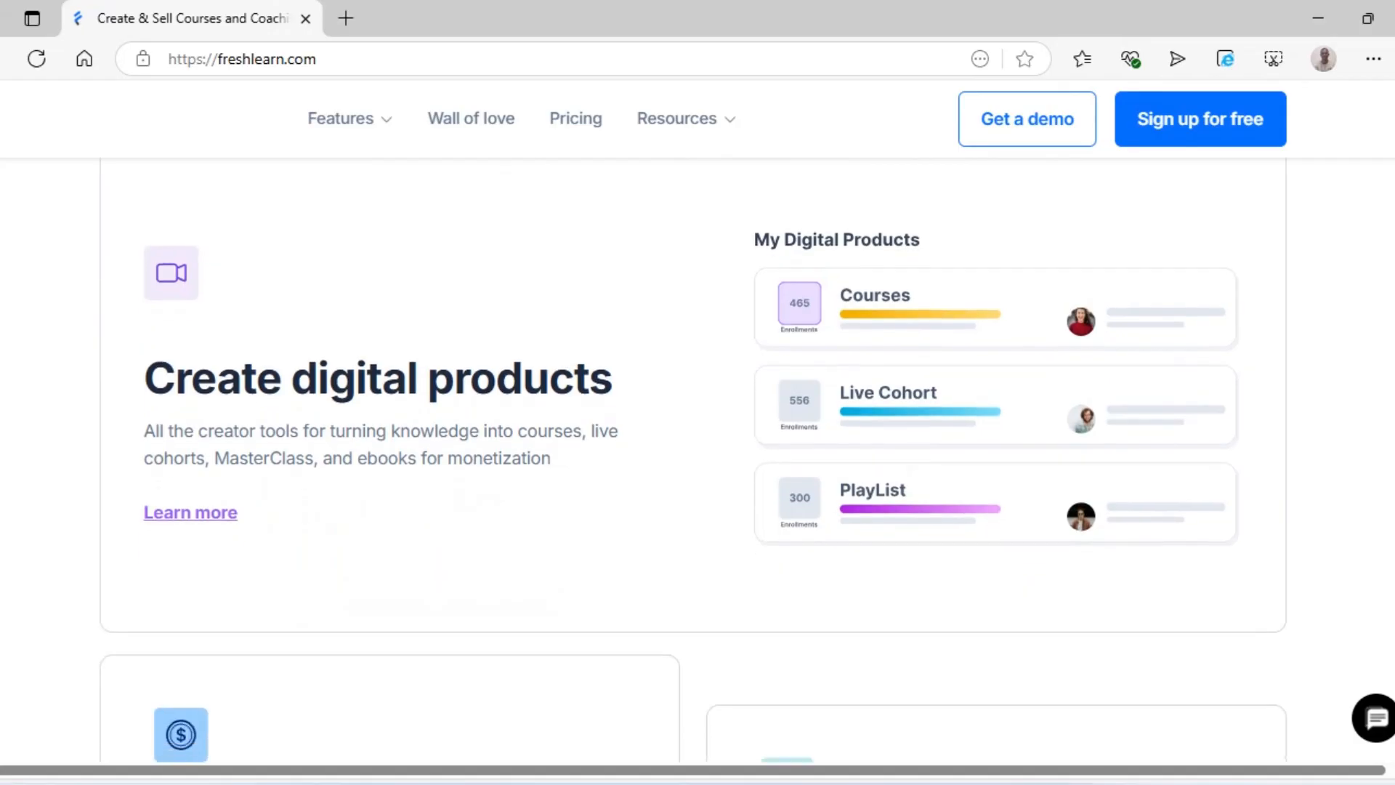
{"action": "scroll", "coordinate": [697, 421], "scroll_direction": "down", "scroll_amount": 3}
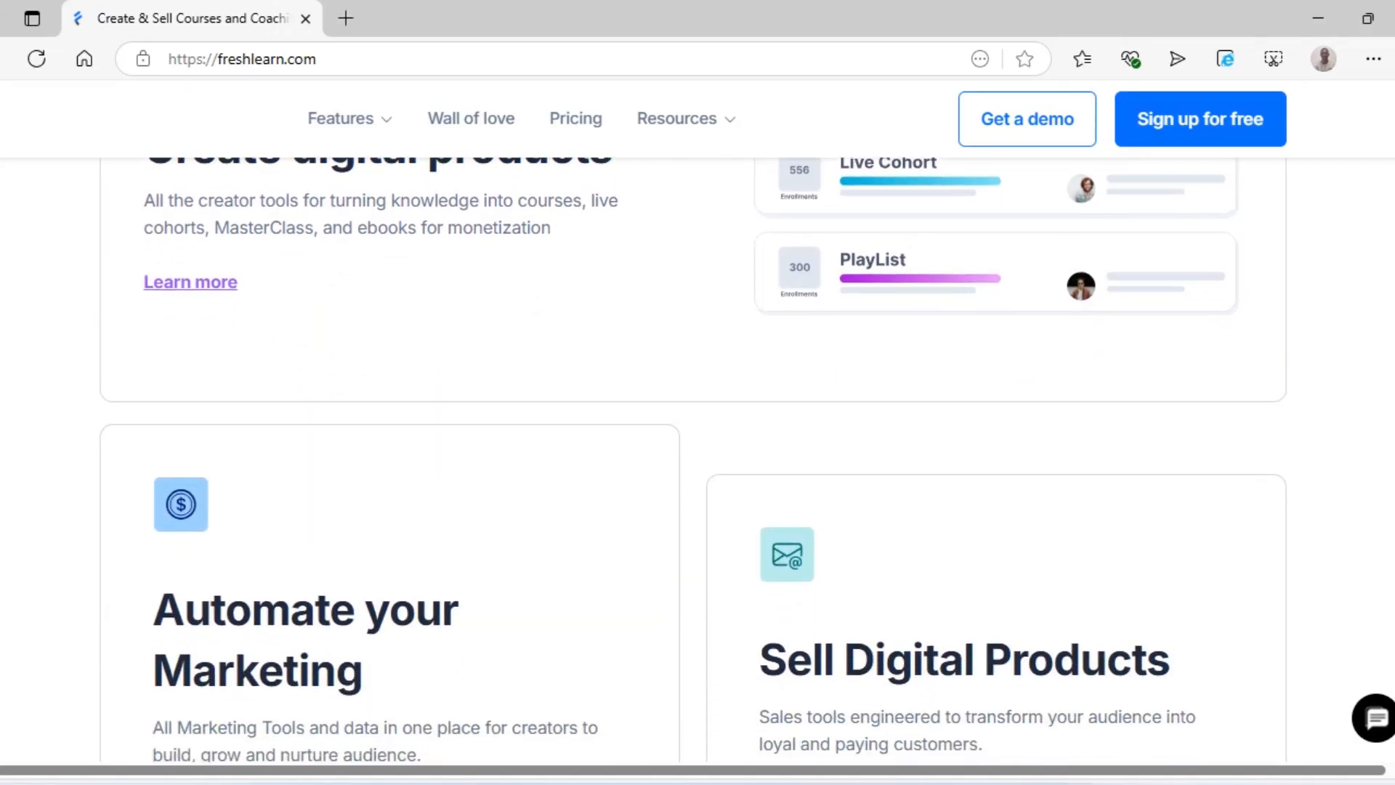
{"action": "scroll", "coordinate": [697, 421], "scroll_direction": "down", "scroll_amount": 3}
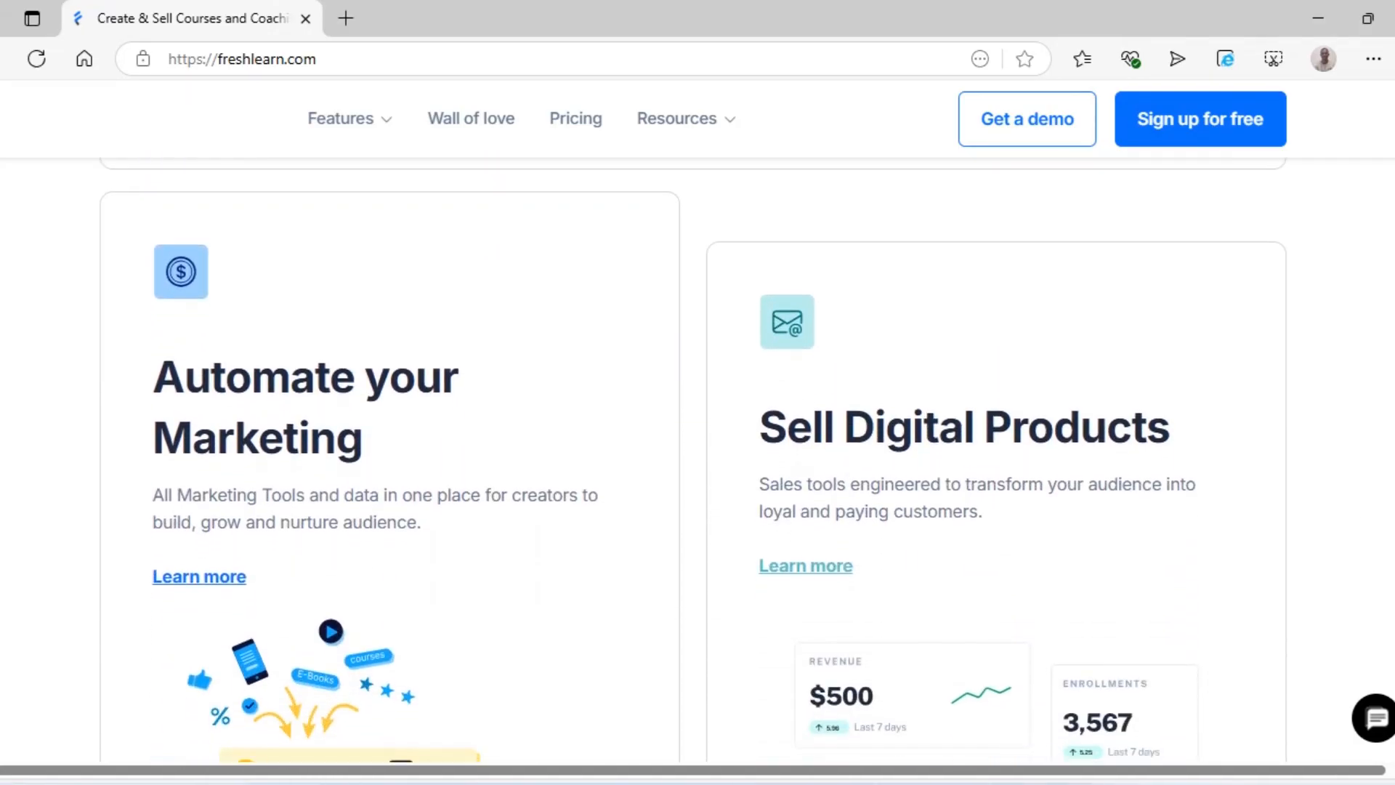
{"action": "scroll", "coordinate": [698, 421], "scroll_direction": "down", "scroll_amount": 2}
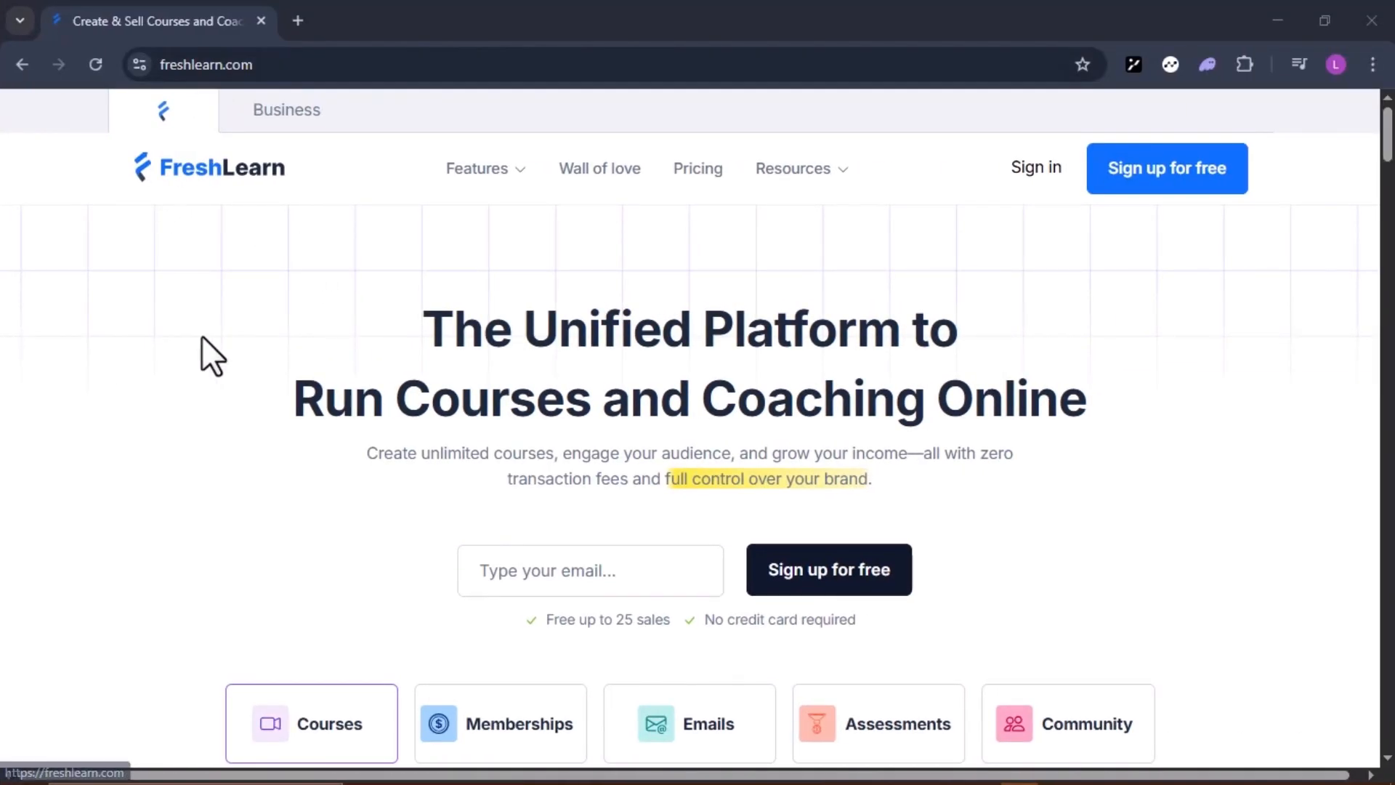
Begin the free sign-up with the homepage email field and choose "I offer recorded courses online" as the way of sharing knowledge.
{"action": "left_click", "coordinate": [532, 569]}
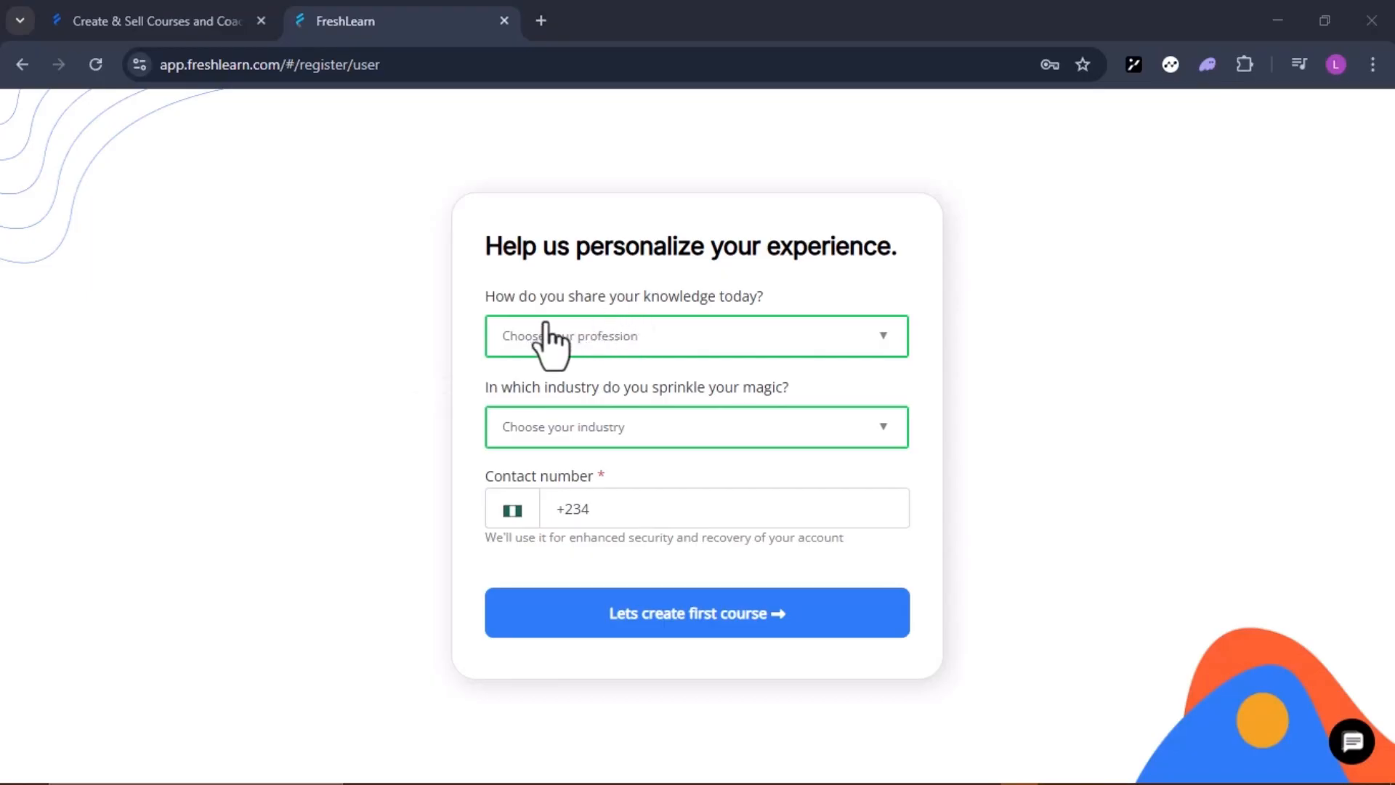
{"action": "left_click", "coordinate": [883, 336]}
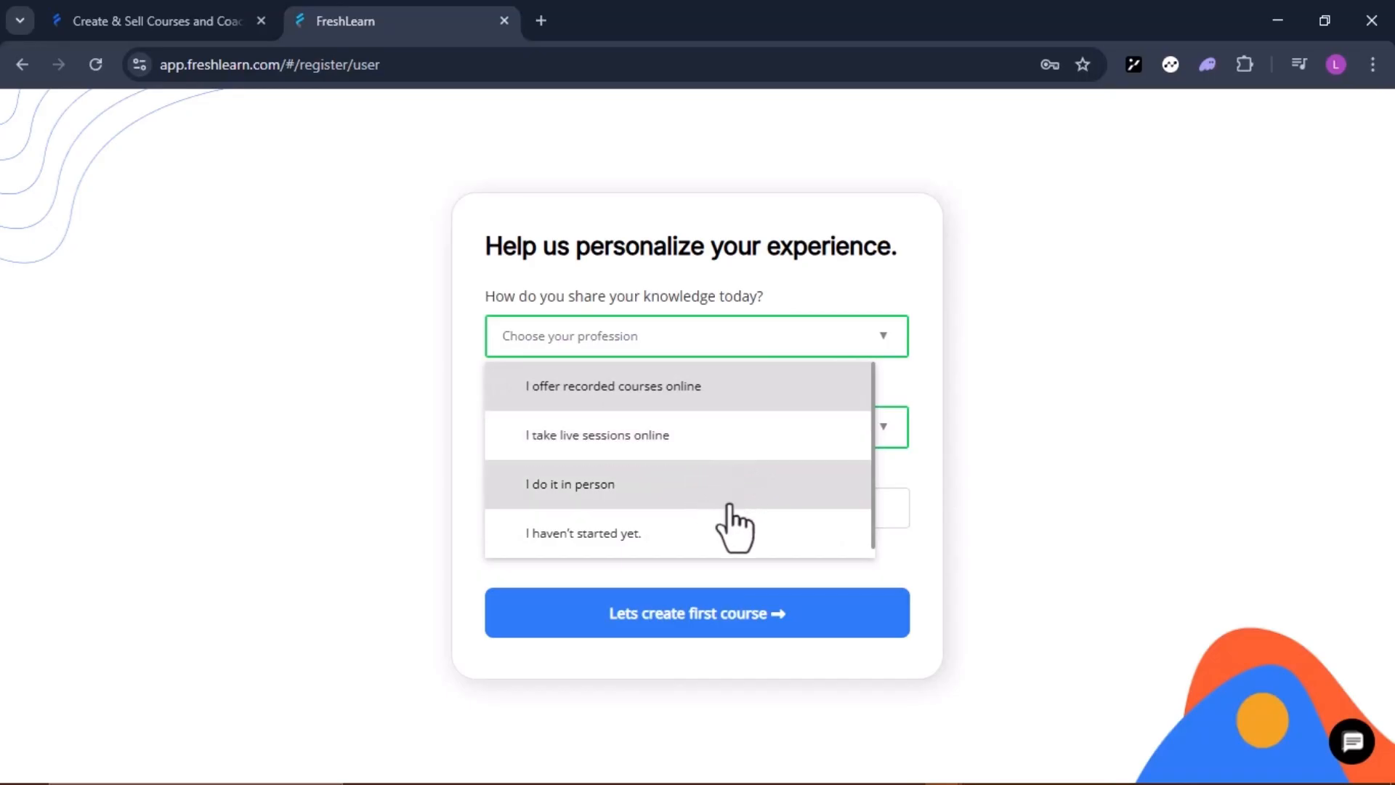
{"action": "left_click", "coordinate": [936, 379]}
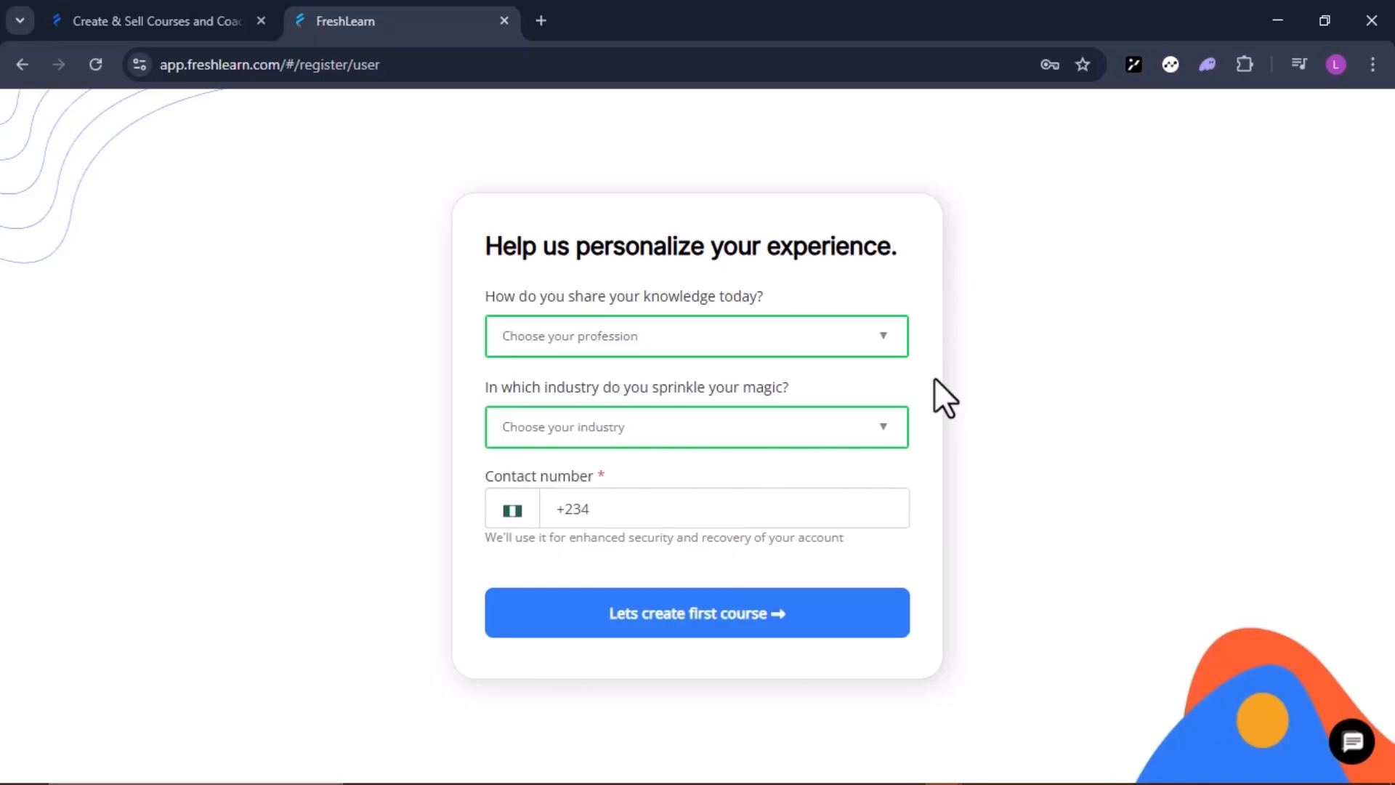
{"action": "left_click", "coordinate": [887, 340]}
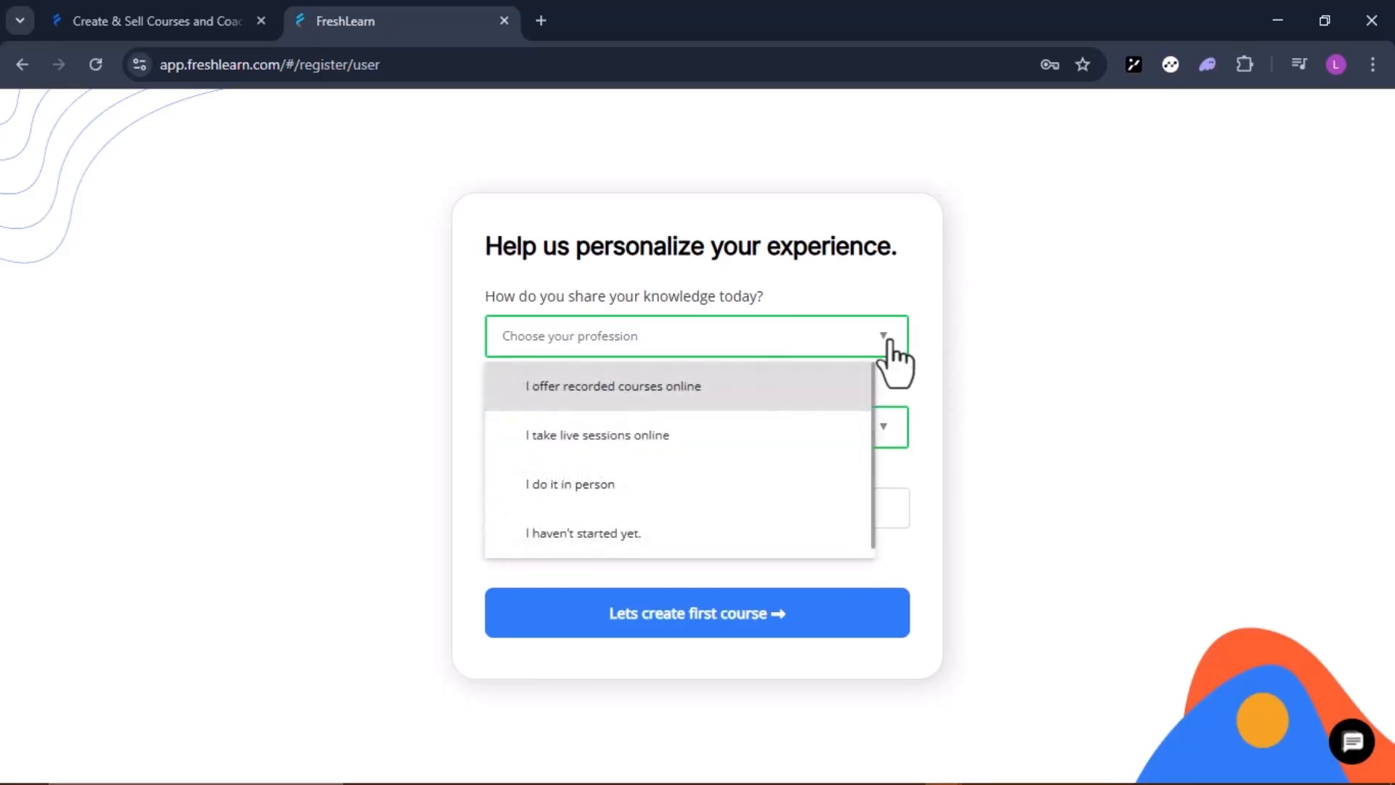
{"action": "left_click", "coordinate": [758, 386]}
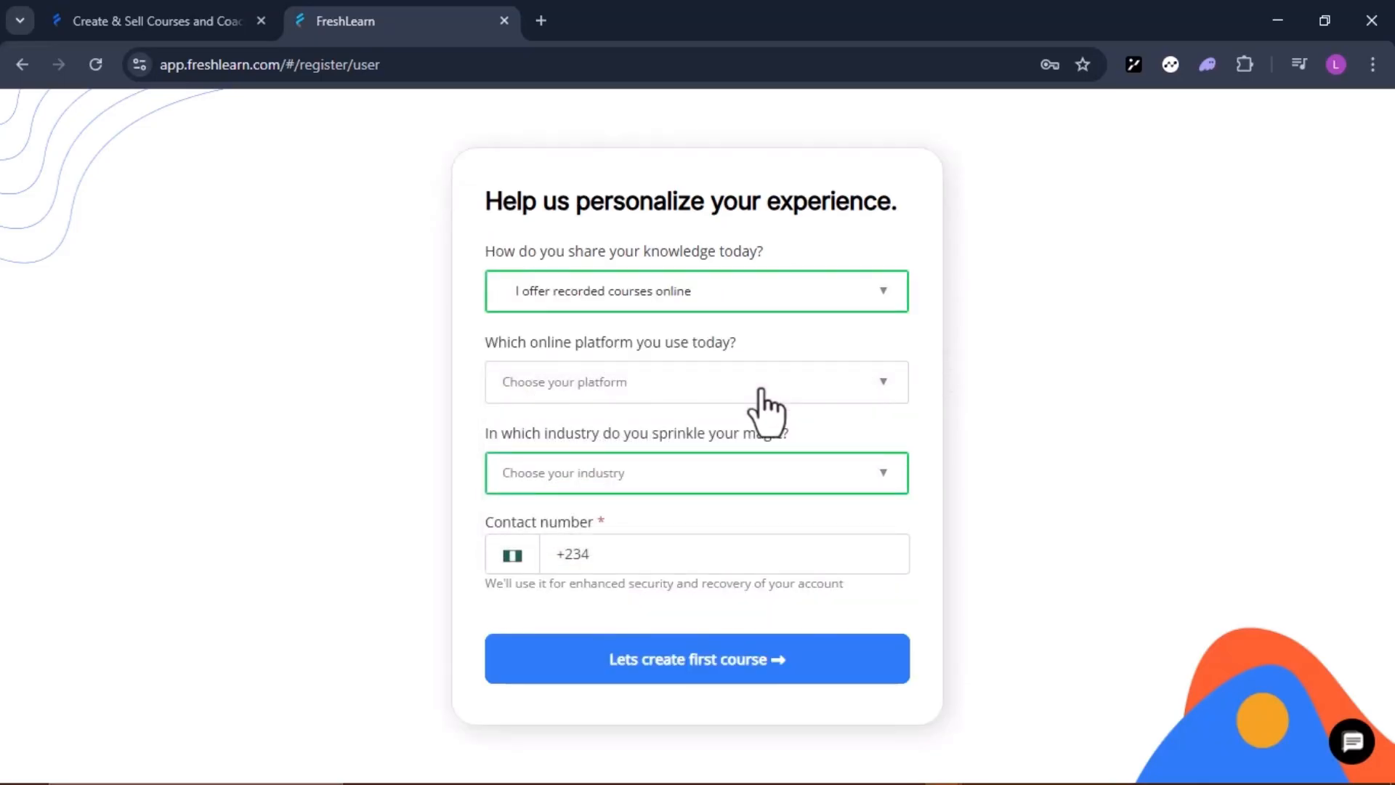
Set the current online platform to Others and the industry to Professional Training and Coaching.
{"action": "left_click", "coordinate": [834, 385]}
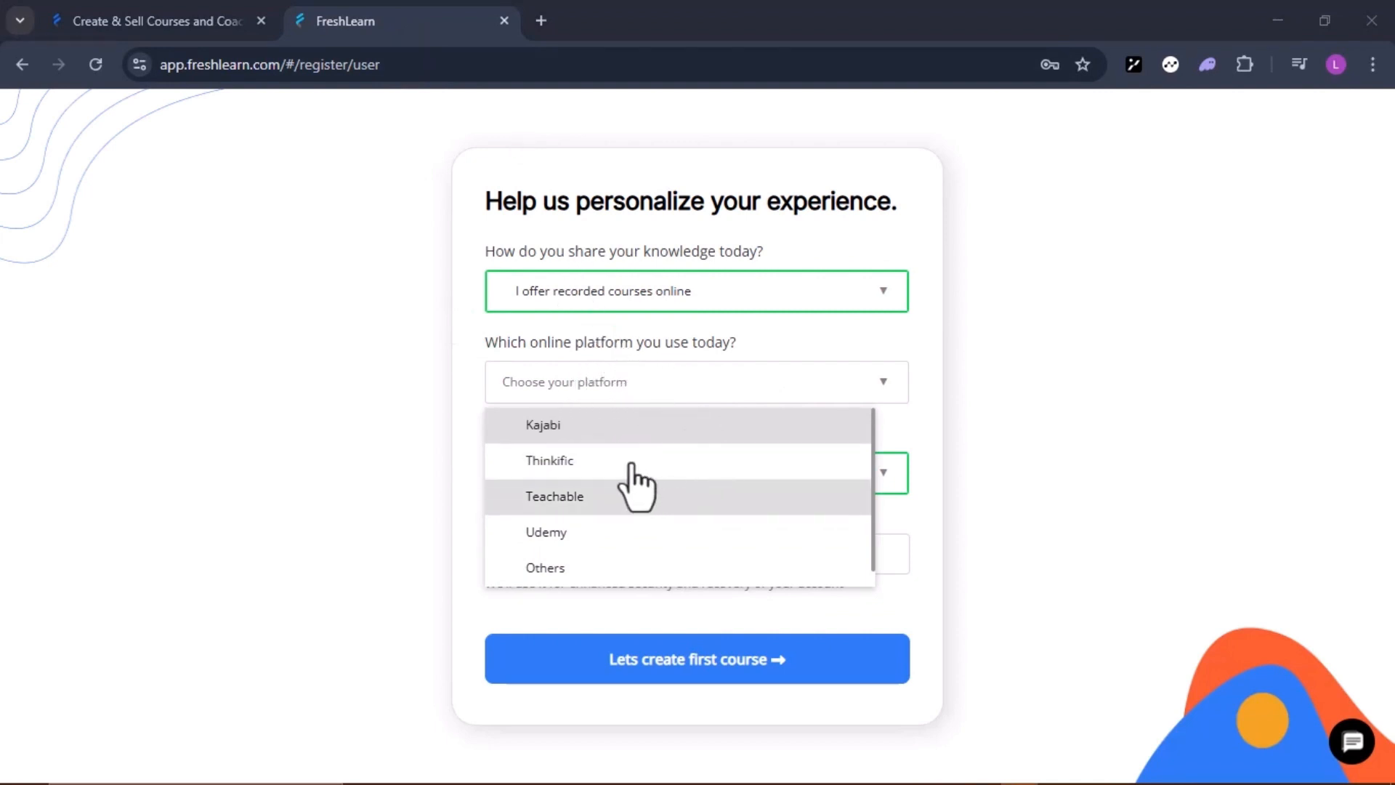
{"action": "left_click", "coordinate": [629, 574]}
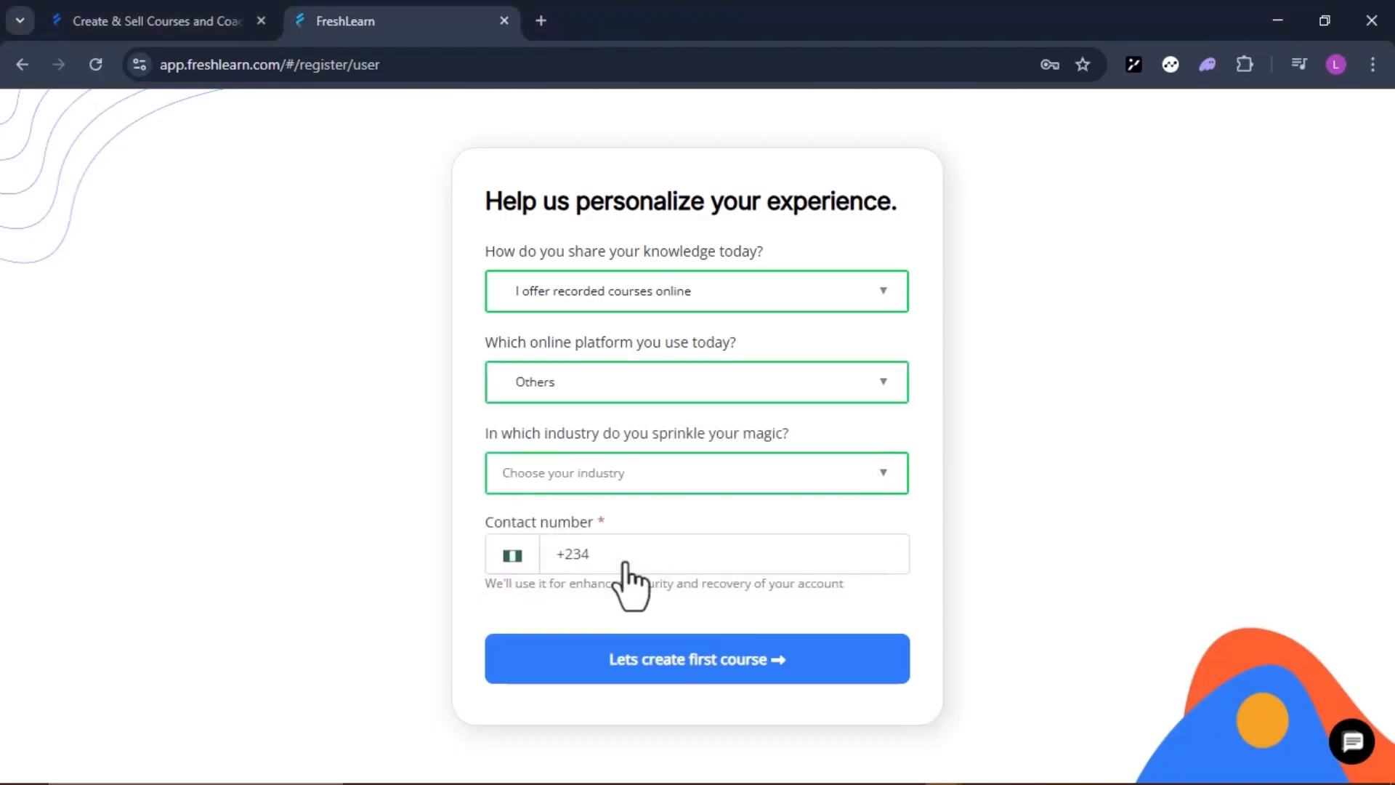
{"action": "left_click", "coordinate": [885, 474]}
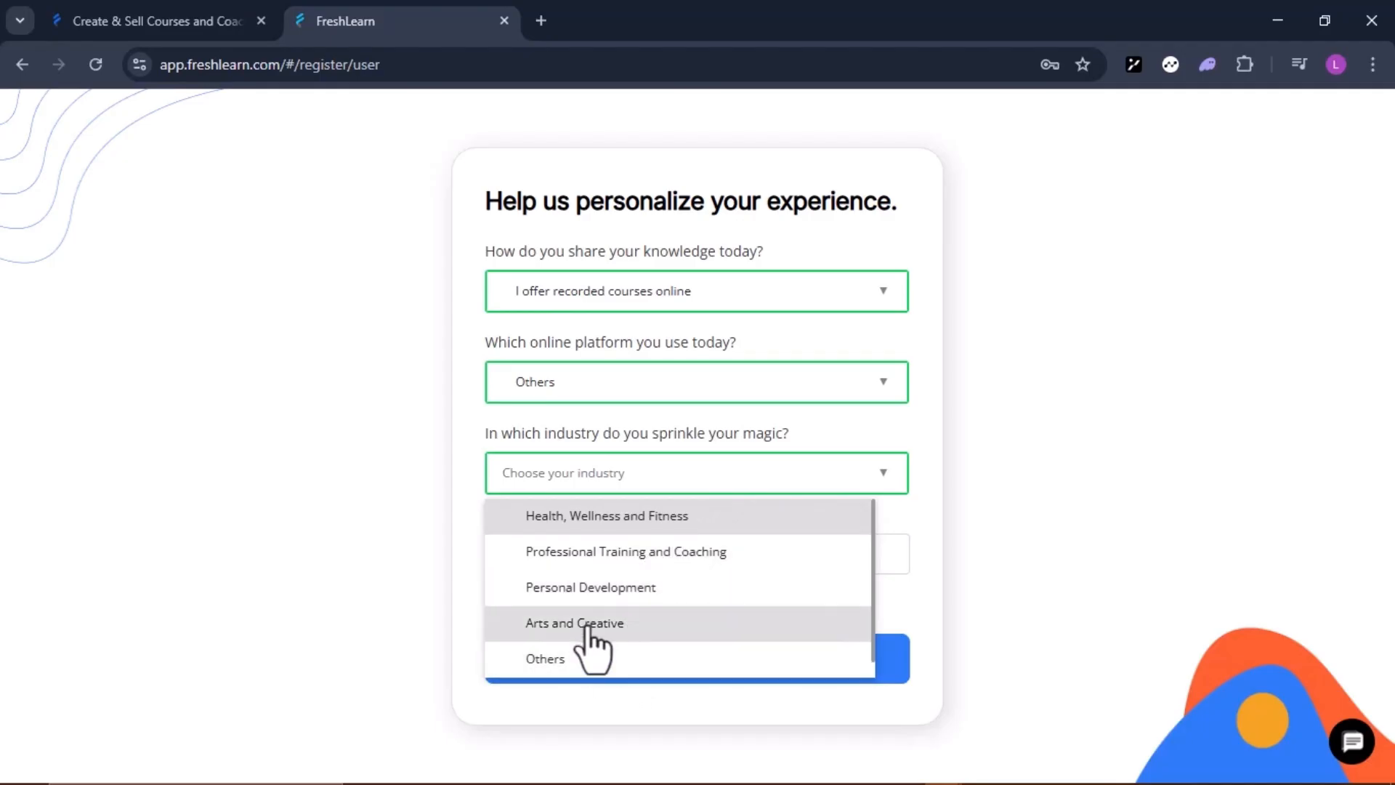
{"action": "left_click", "coordinate": [637, 560]}
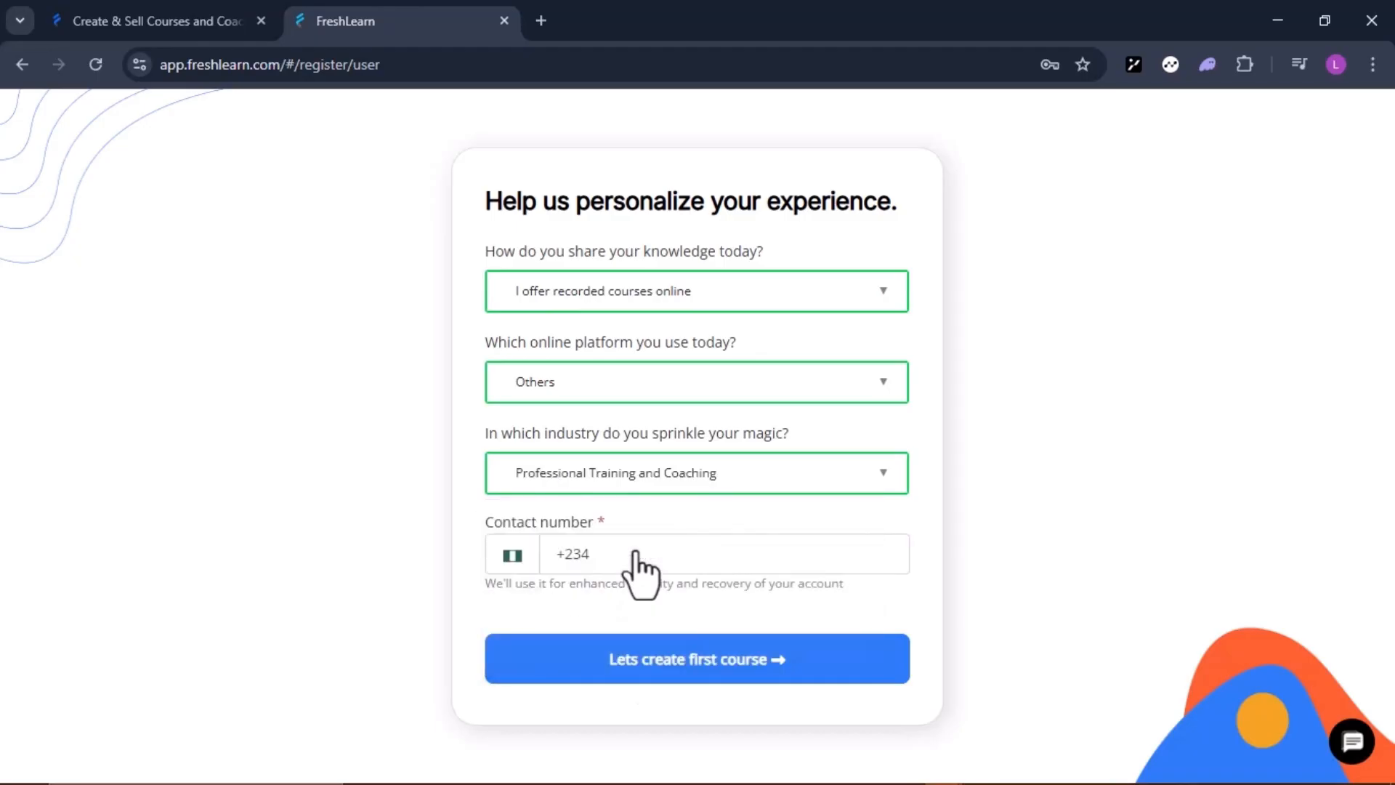
Enter the contact number and submit the personalization form to continue to the first course.
{"action": "left_click", "coordinate": [637, 554]}
{"action": "left_click", "coordinate": [715, 605]}
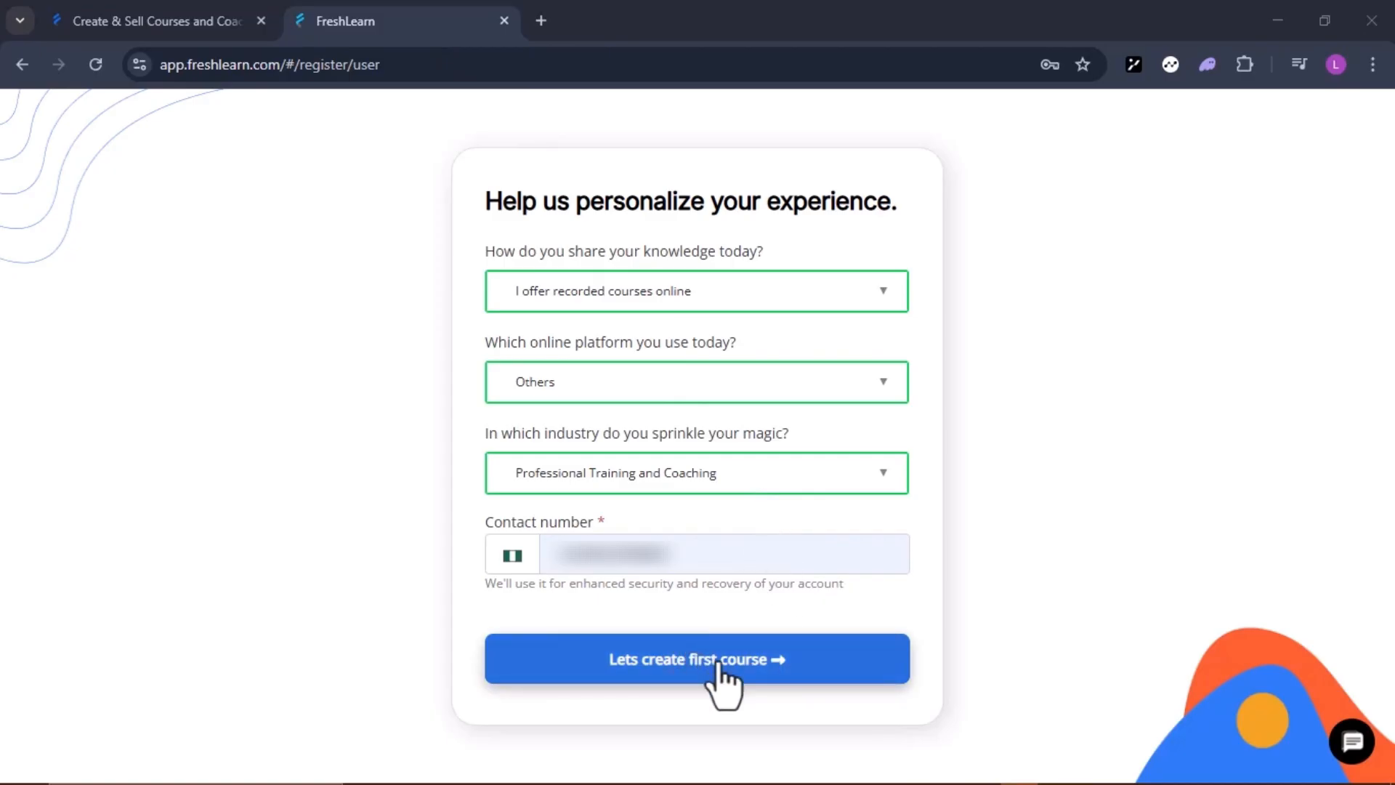
{"action": "left_click", "coordinate": [724, 685]}
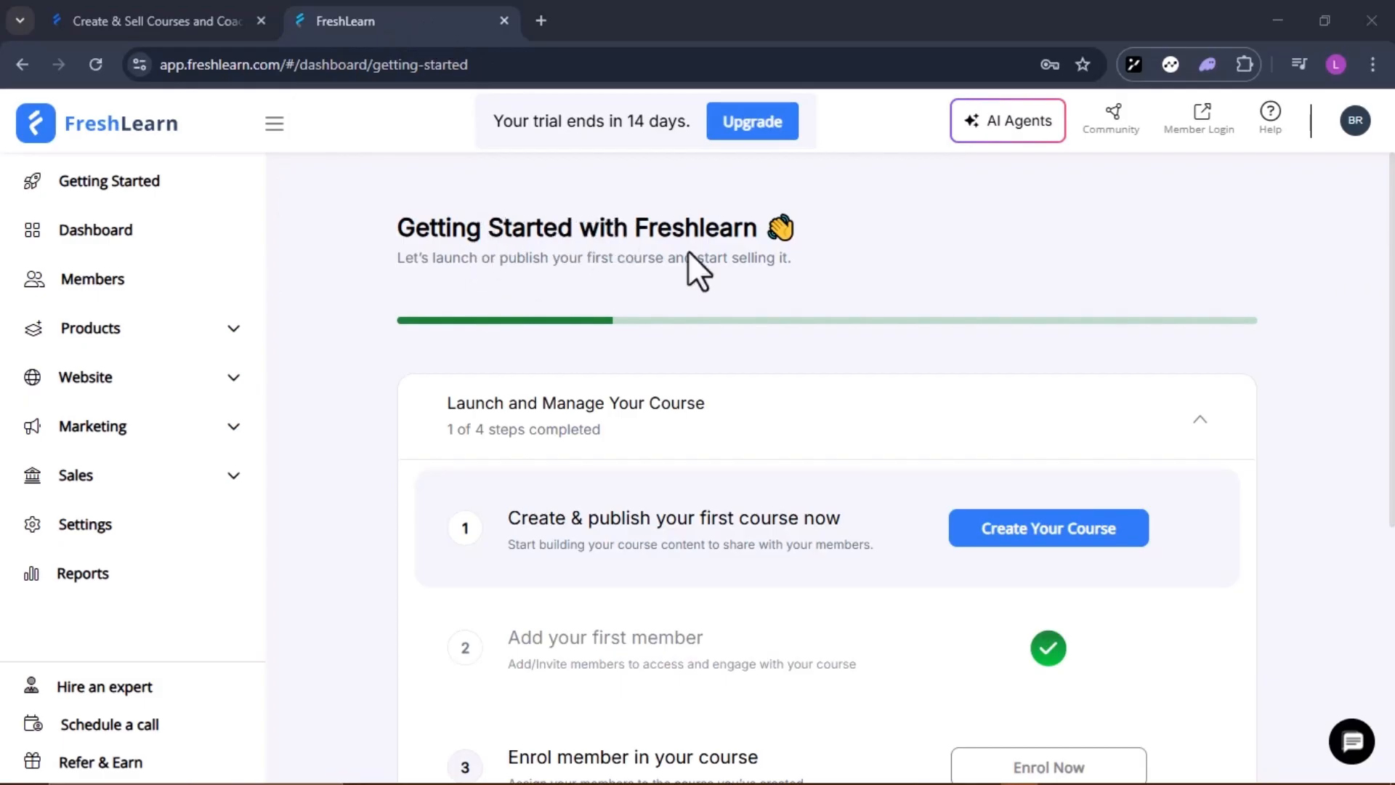
Review the Getting Started checklist, go to the course list from its first task and start creating a new course.
{"action": "scroll", "coordinate": [591, 446], "scroll_direction": "down", "scroll_amount": 2}
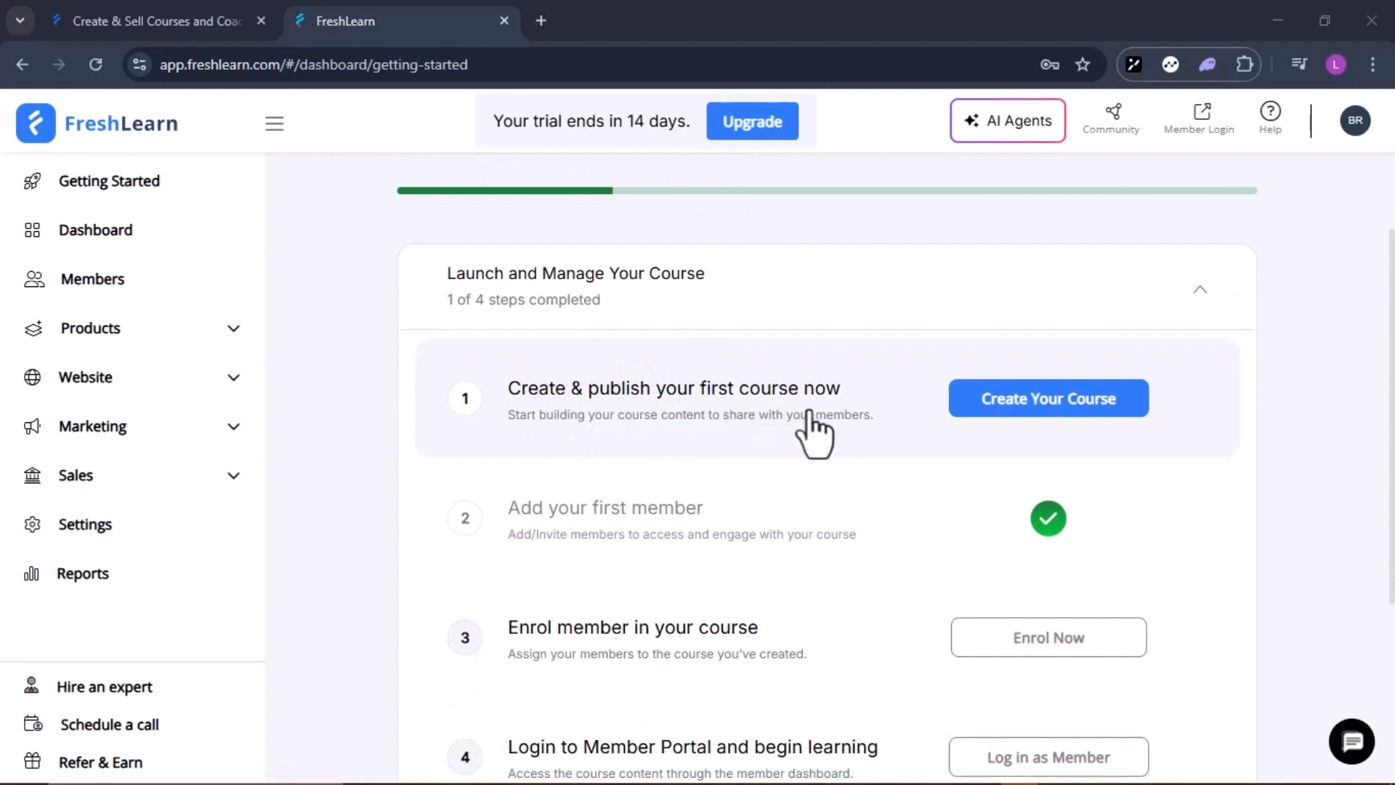
{"action": "scroll", "coordinate": [623, 606], "scroll_direction": "down", "scroll_amount": 1}
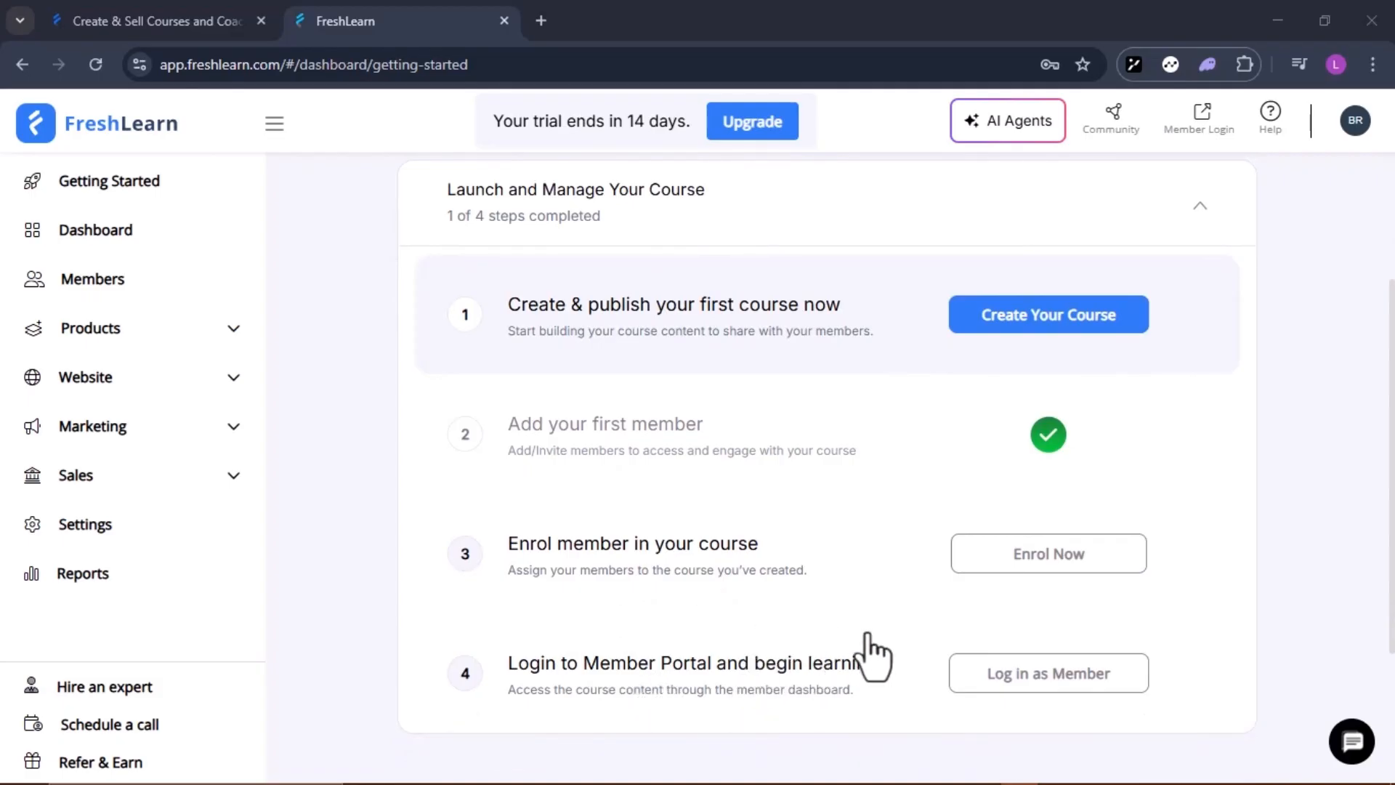
{"action": "scroll", "coordinate": [797, 617], "scroll_direction": "up", "scroll_amount": 3}
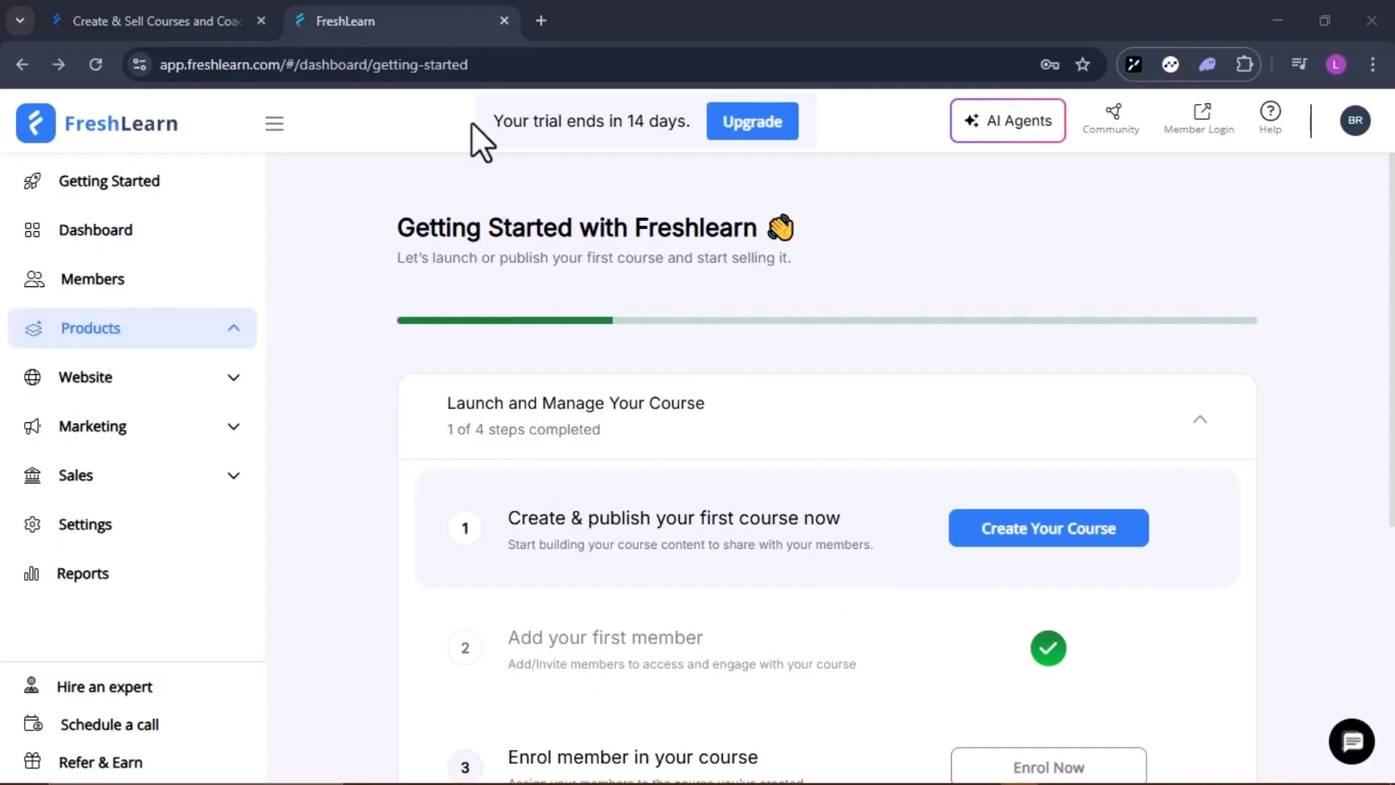
{"action": "left_click", "coordinate": [1021, 530]}
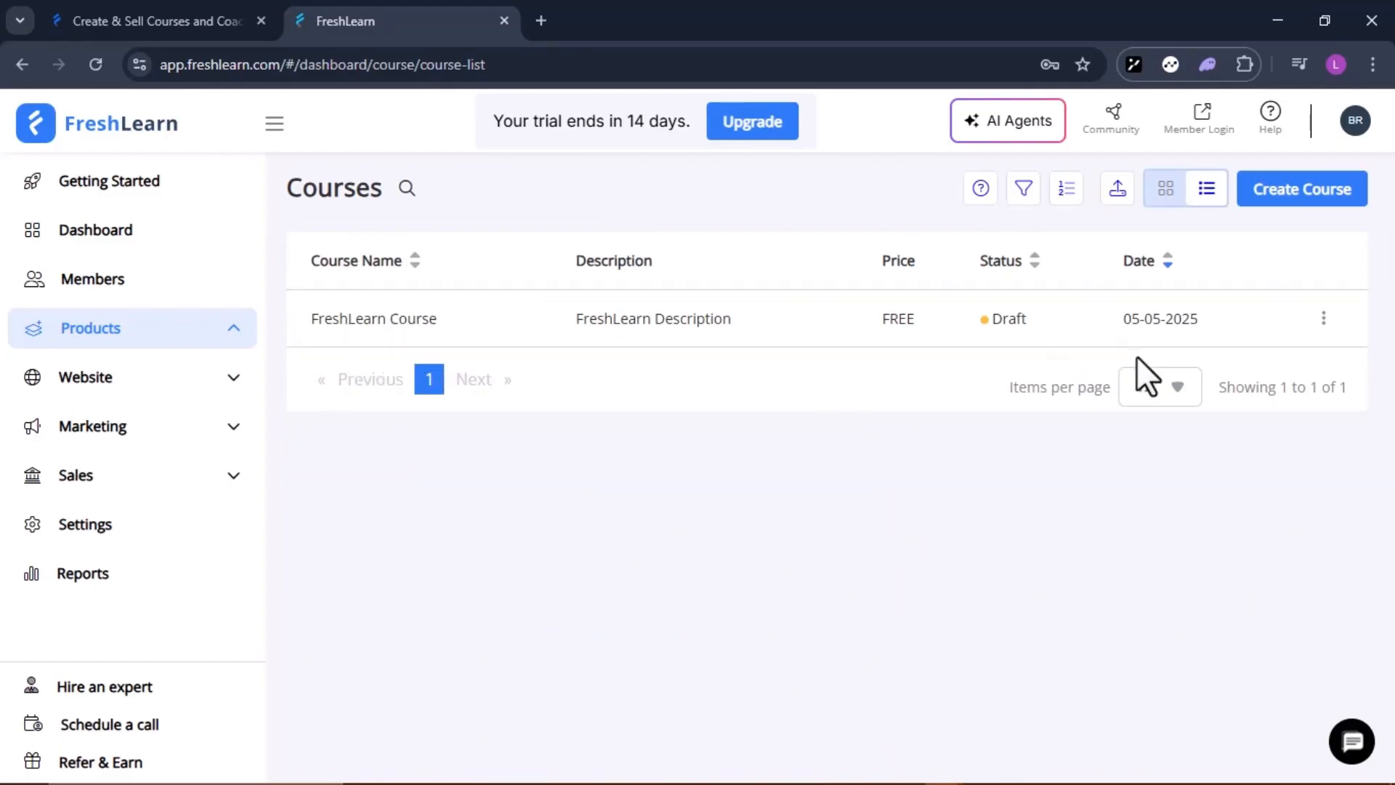
{"action": "left_click", "coordinate": [1301, 190]}
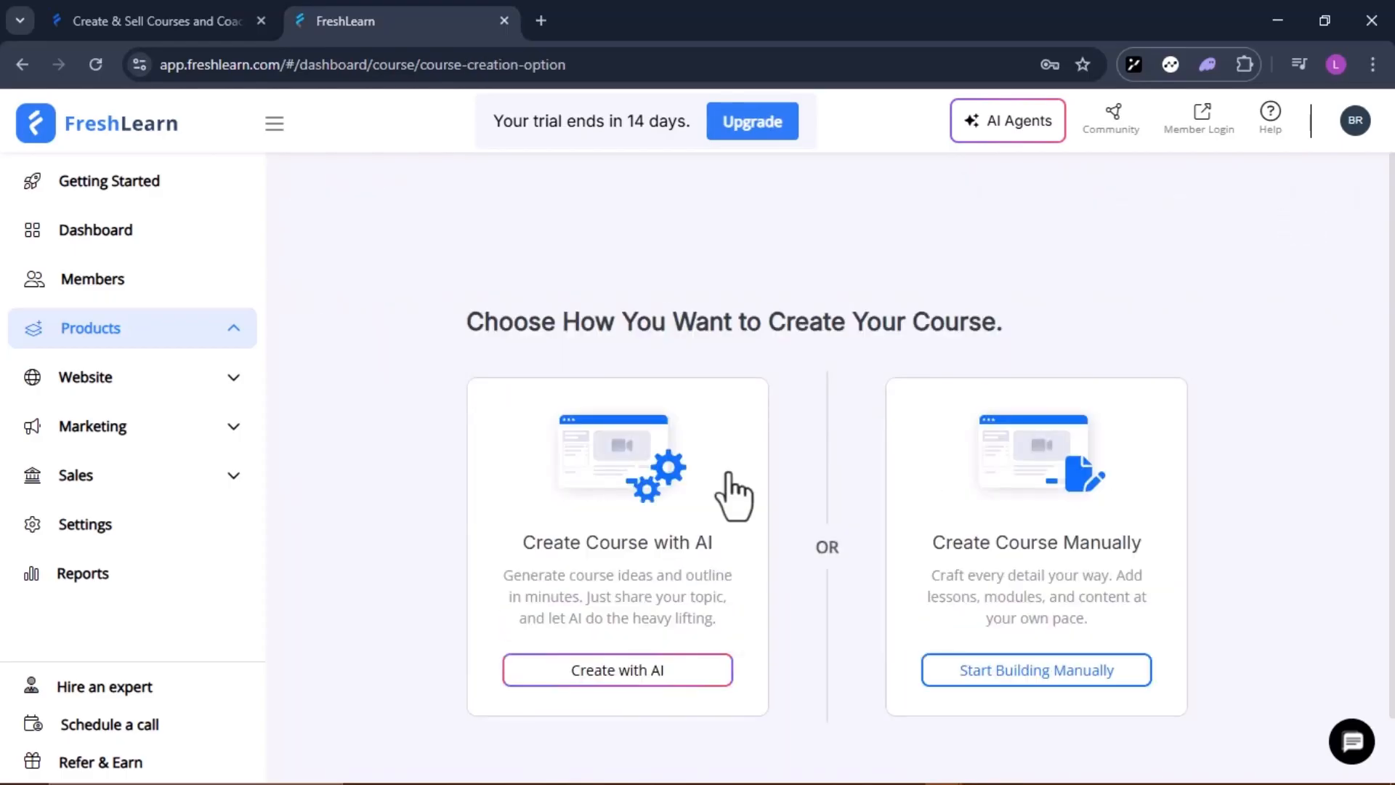
Create the course manually, titled "How to Make a Simple Budget in Google Sheet", with a description about building a personal monthly budget in Google Sheets.
{"action": "scroll", "coordinate": [734, 496], "scroll_direction": "down", "scroll_amount": 1}
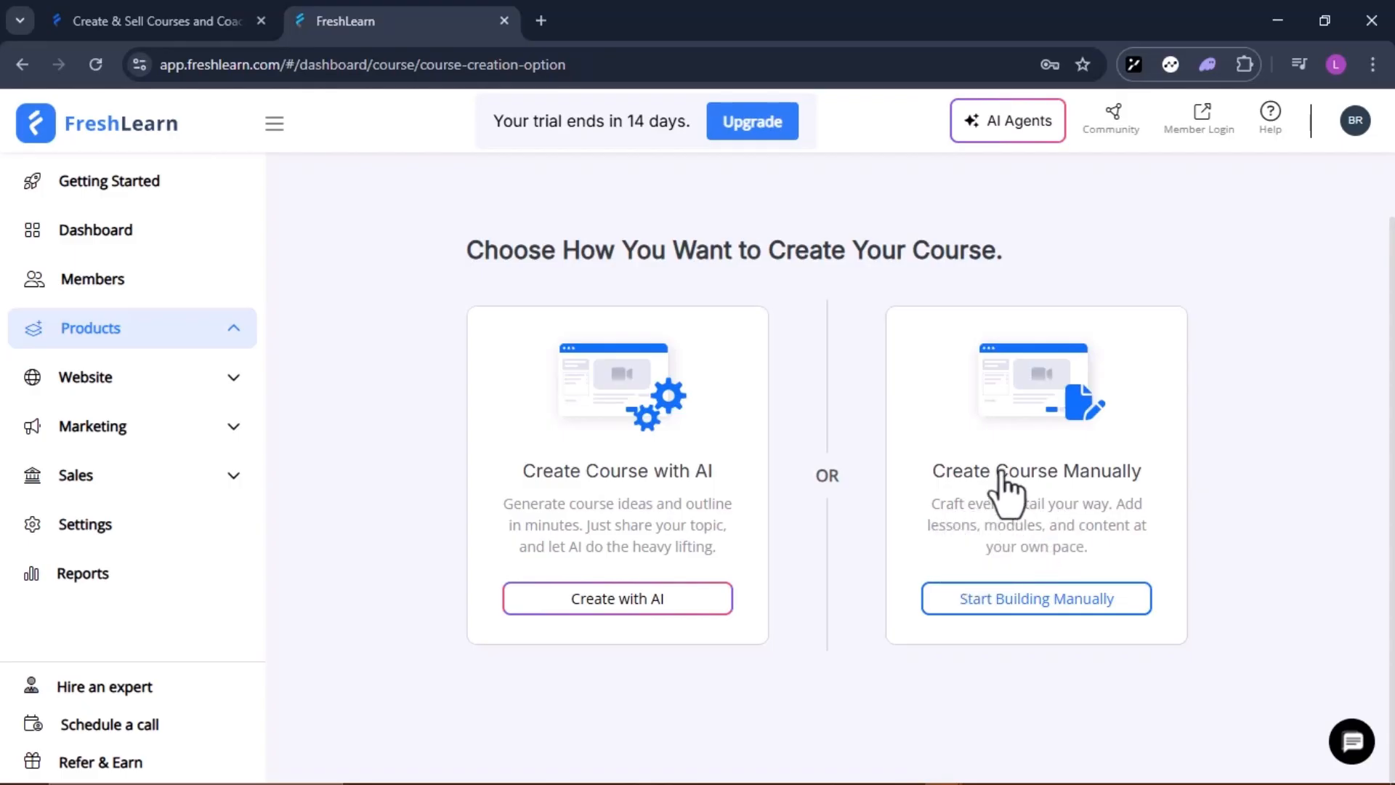
{"action": "left_click", "coordinate": [1033, 600]}
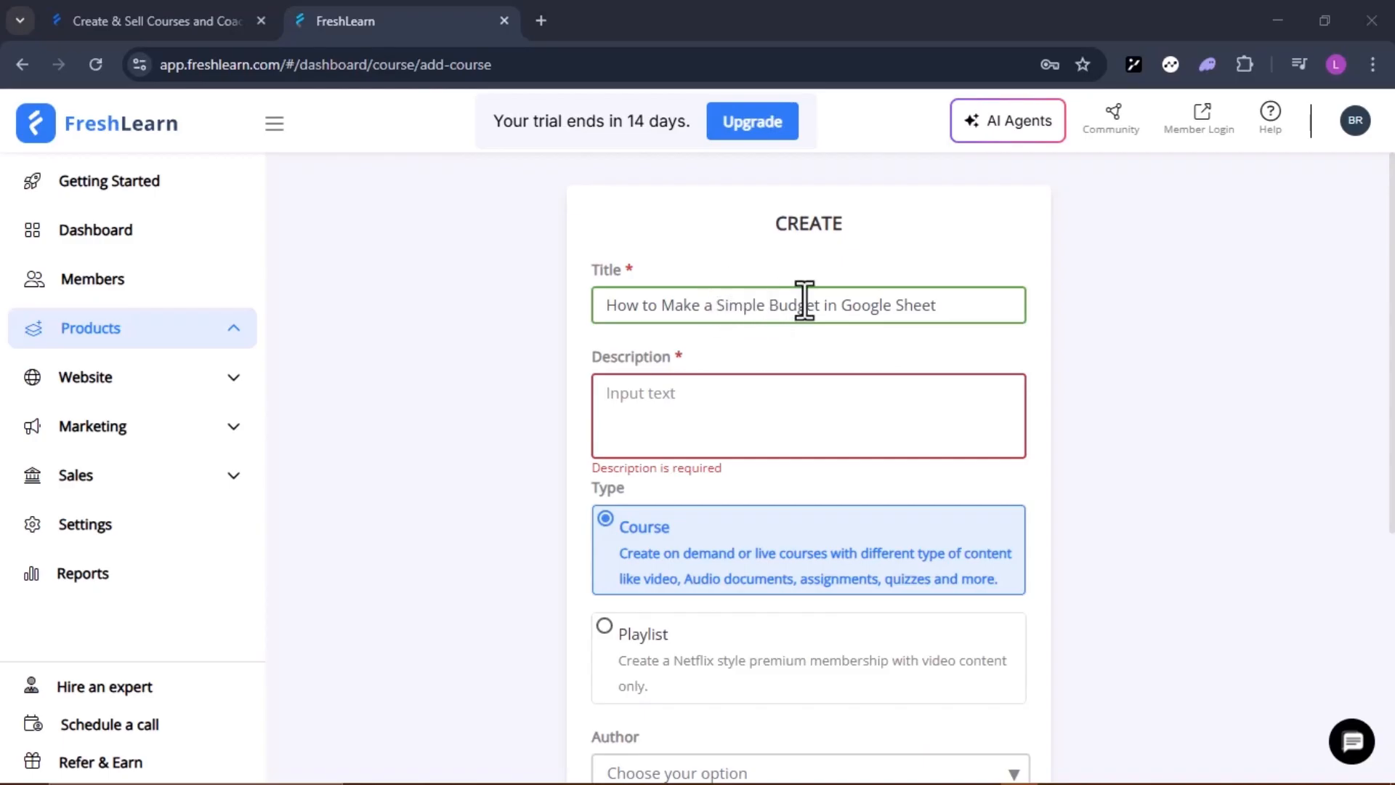
{"action": "left_click", "coordinate": [755, 412]}
{"action": "key", "text": "ctrl+v"}
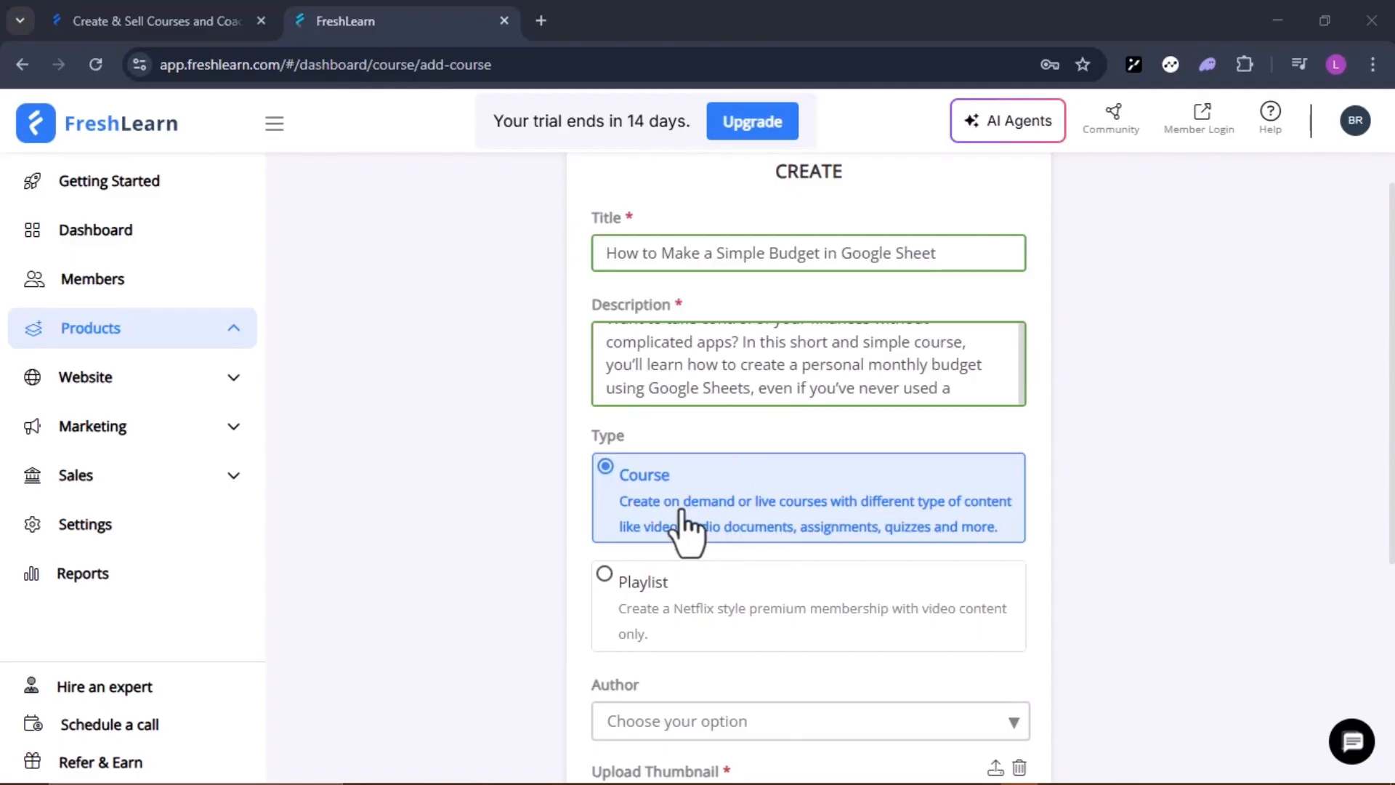
Choose the course author, use the Google Sheets Budgeting image as the thumbnail and create the course.
{"action": "scroll", "coordinate": [683, 523], "scroll_direction": "down", "scroll_amount": 3}
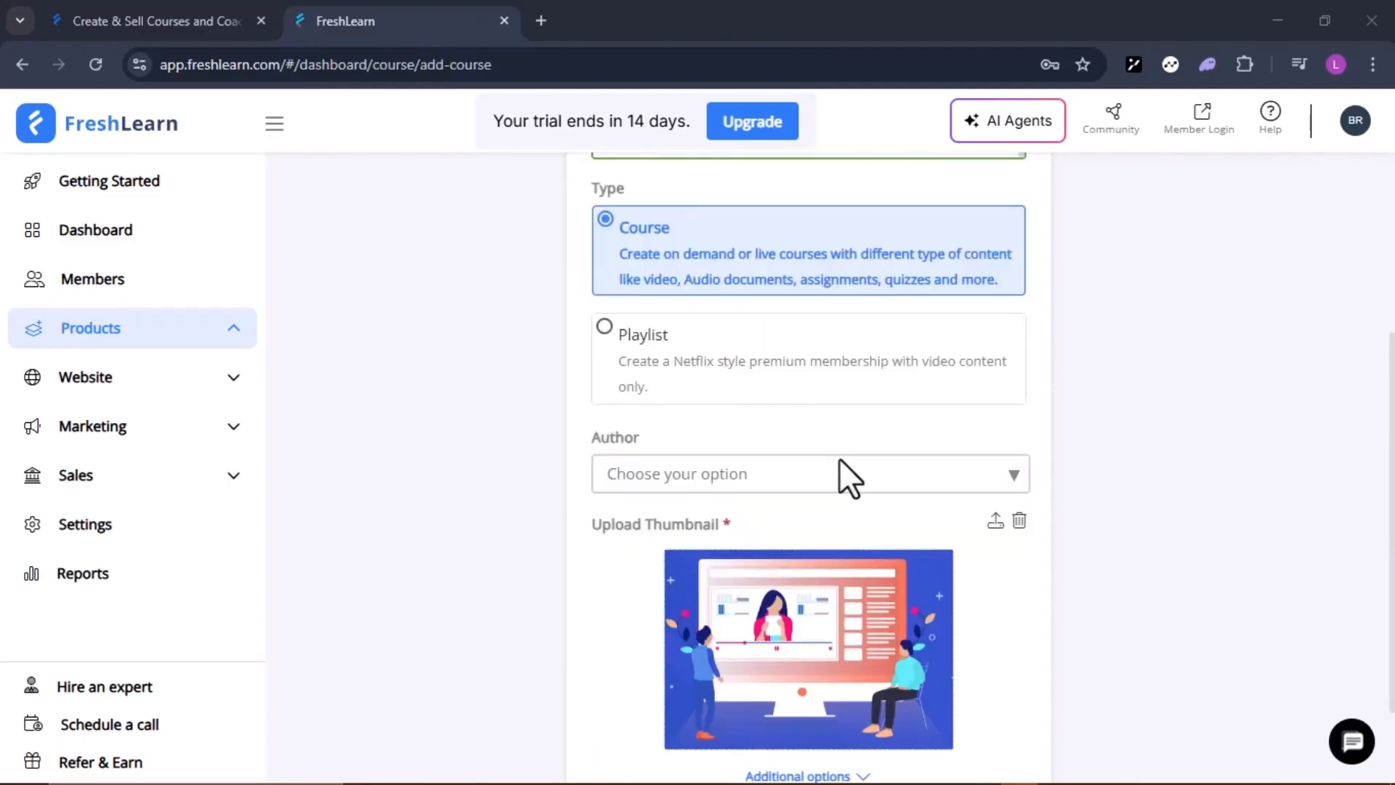
{"action": "left_click", "coordinate": [1012, 486]}
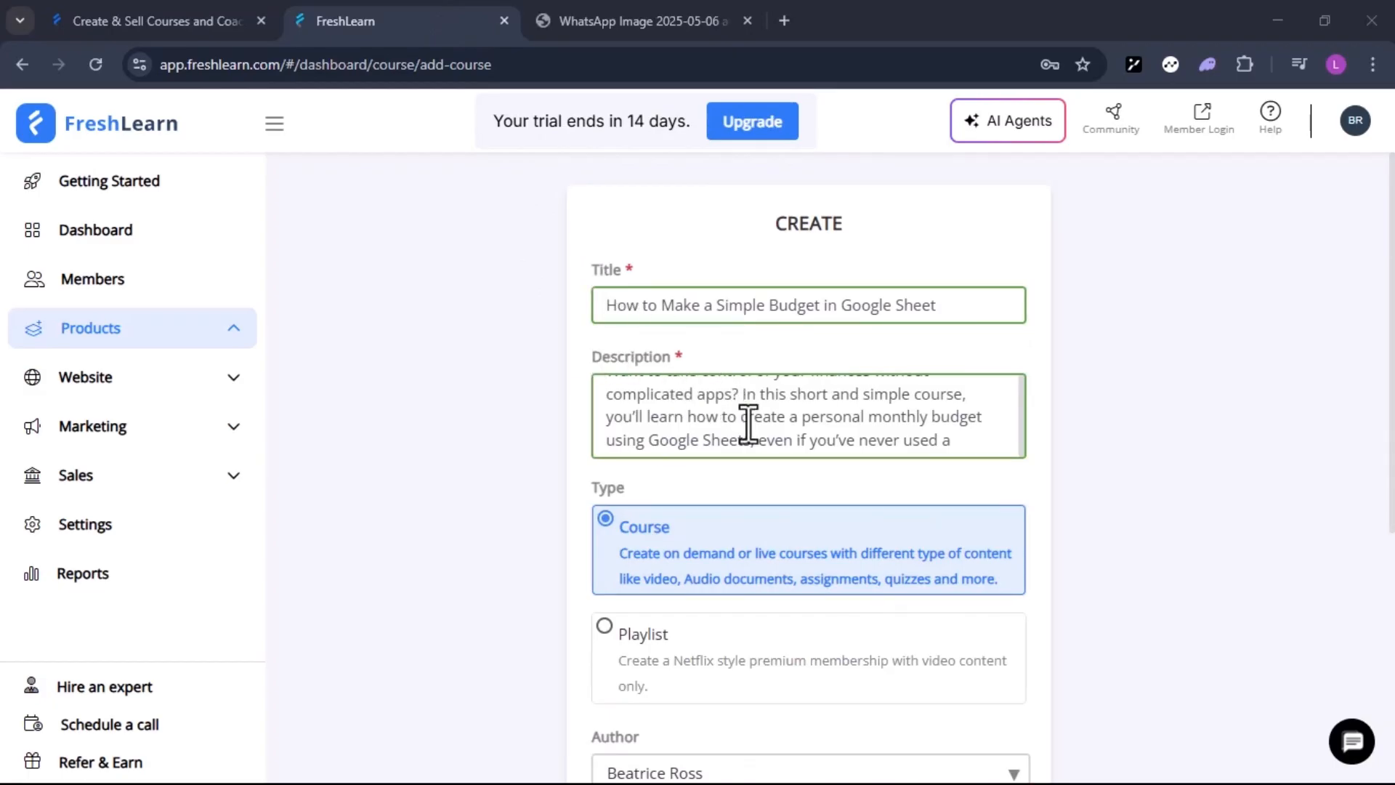
{"action": "scroll", "coordinate": [748, 423], "scroll_direction": "down", "scroll_amount": 4}
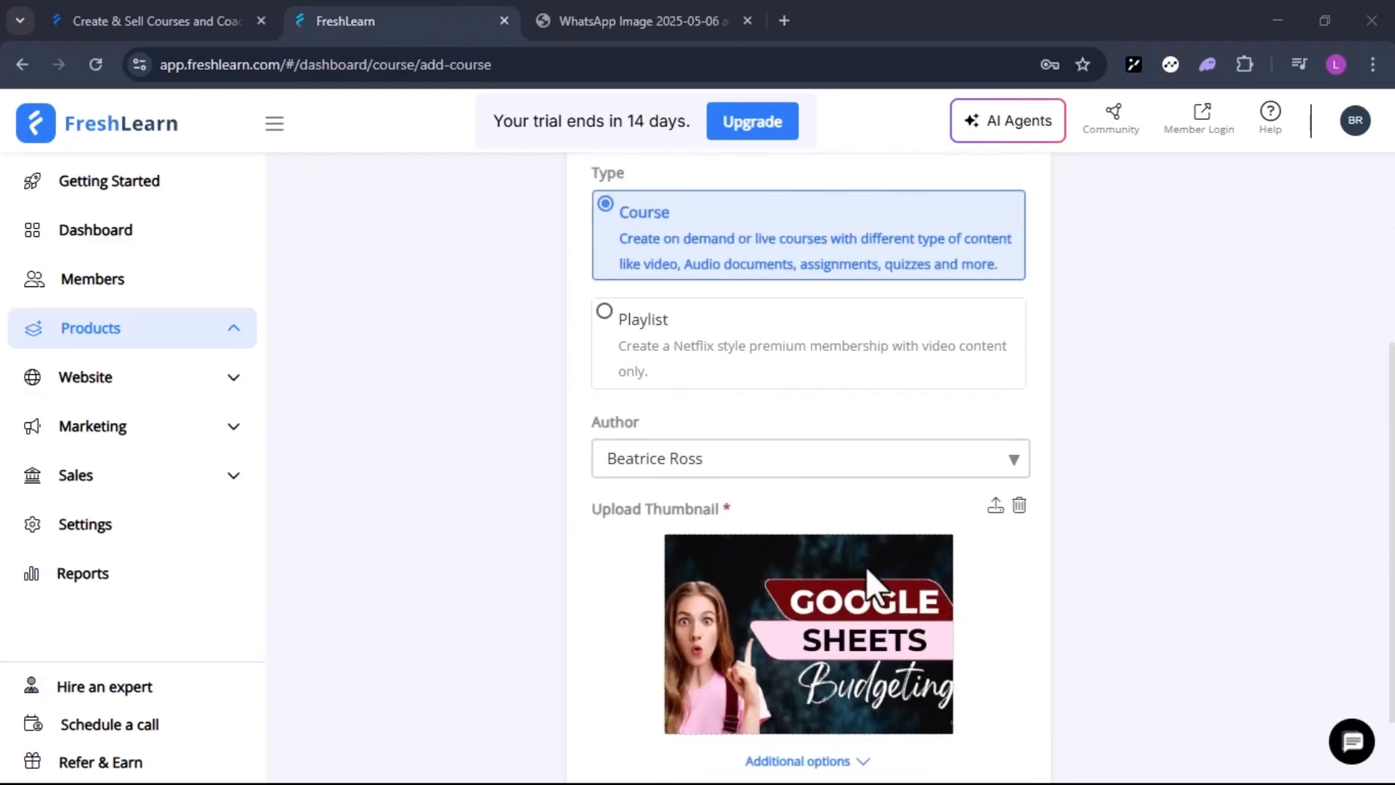
{"action": "scroll", "coordinate": [866, 565], "scroll_direction": "down", "scroll_amount": 1}
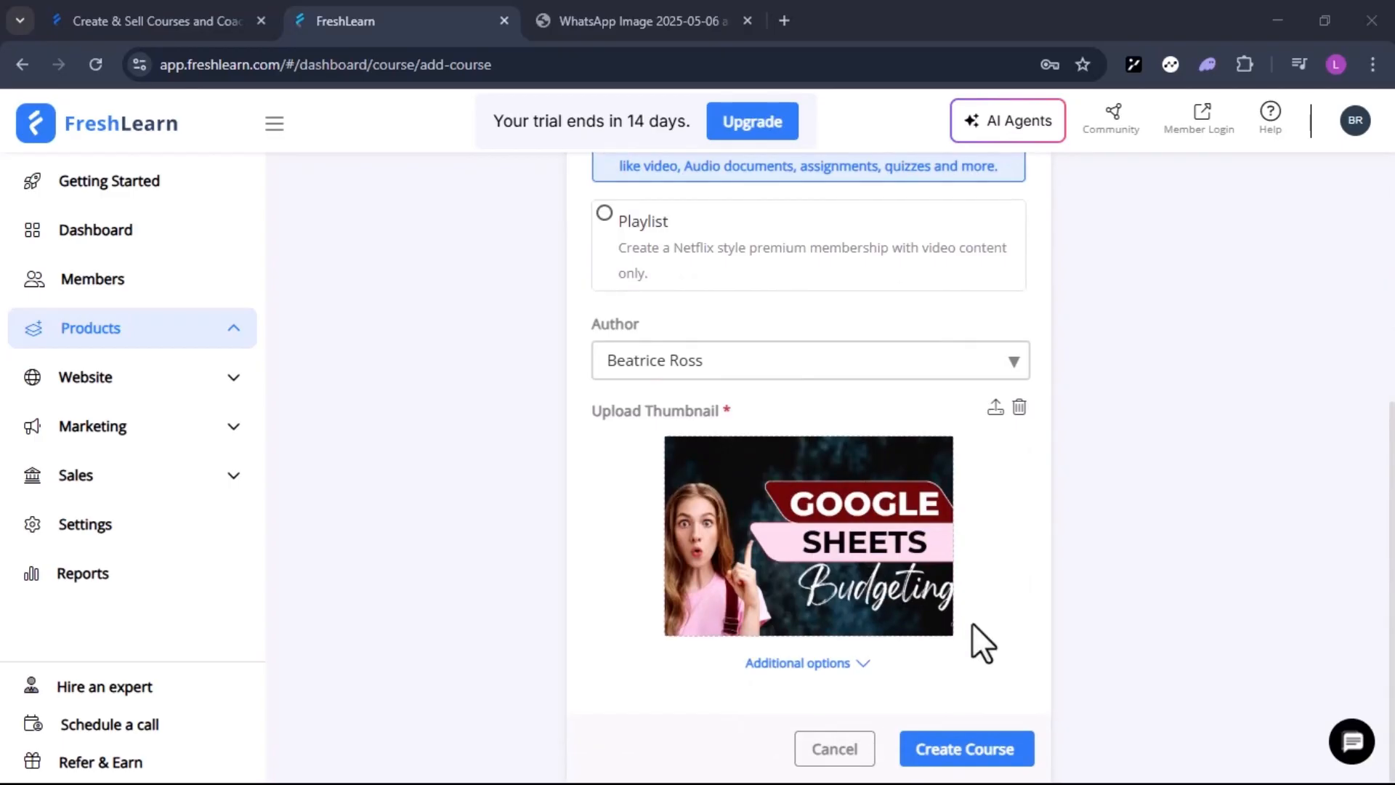
{"action": "left_click", "coordinate": [1012, 757]}
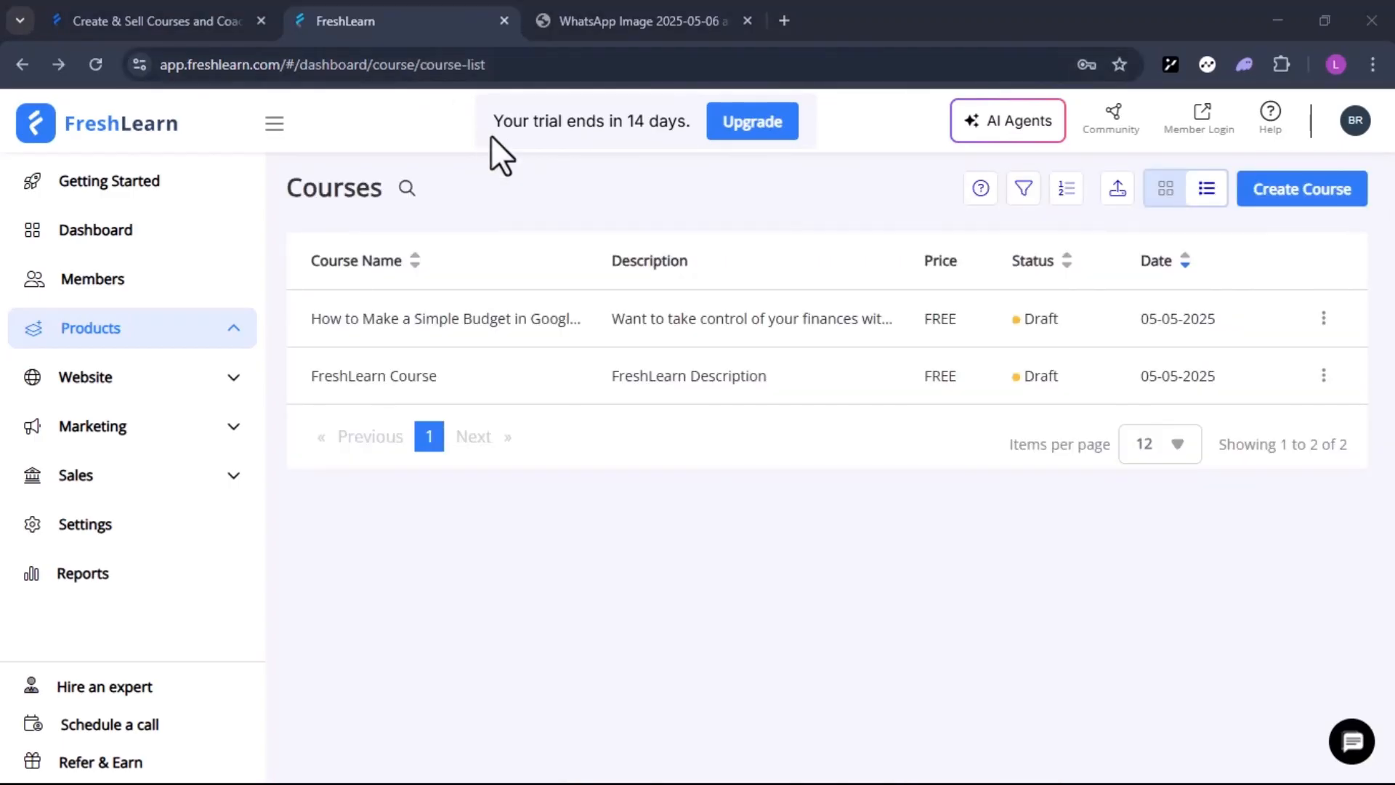
Open Chapter 1 of the budget course's curriculum and upload a video file as its content.
{"action": "left_click", "coordinate": [476, 318]}
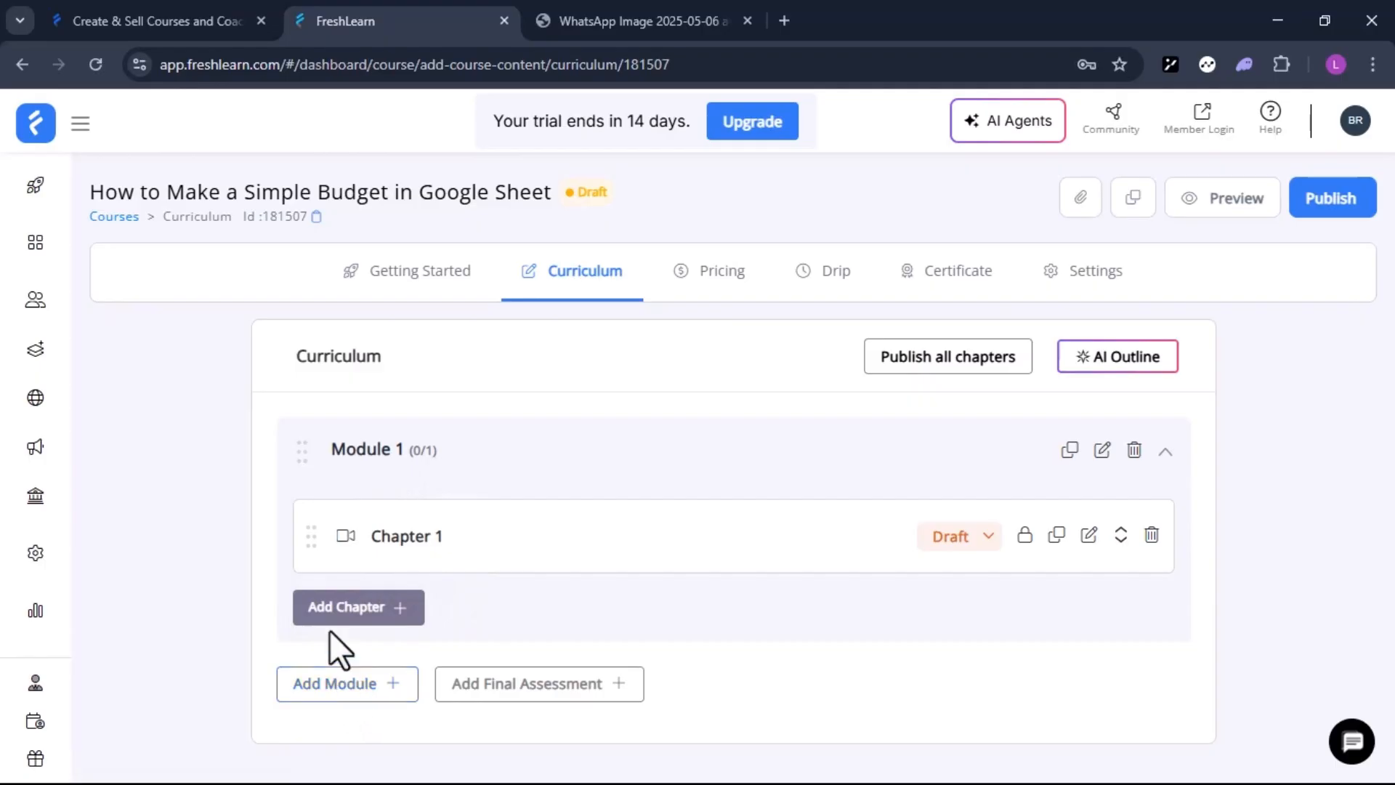
{"action": "left_click", "coordinate": [417, 545]}
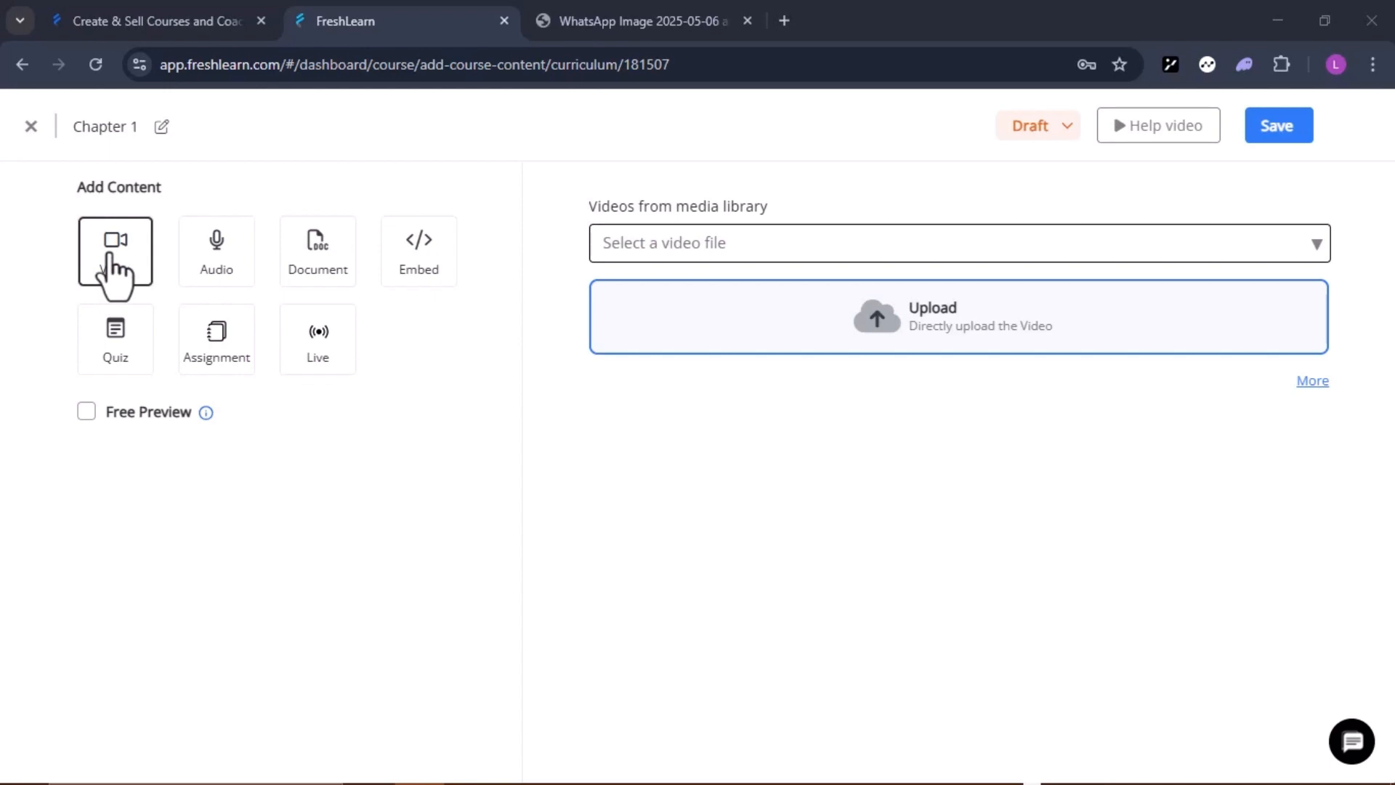
{"action": "left_click", "coordinate": [957, 333]}
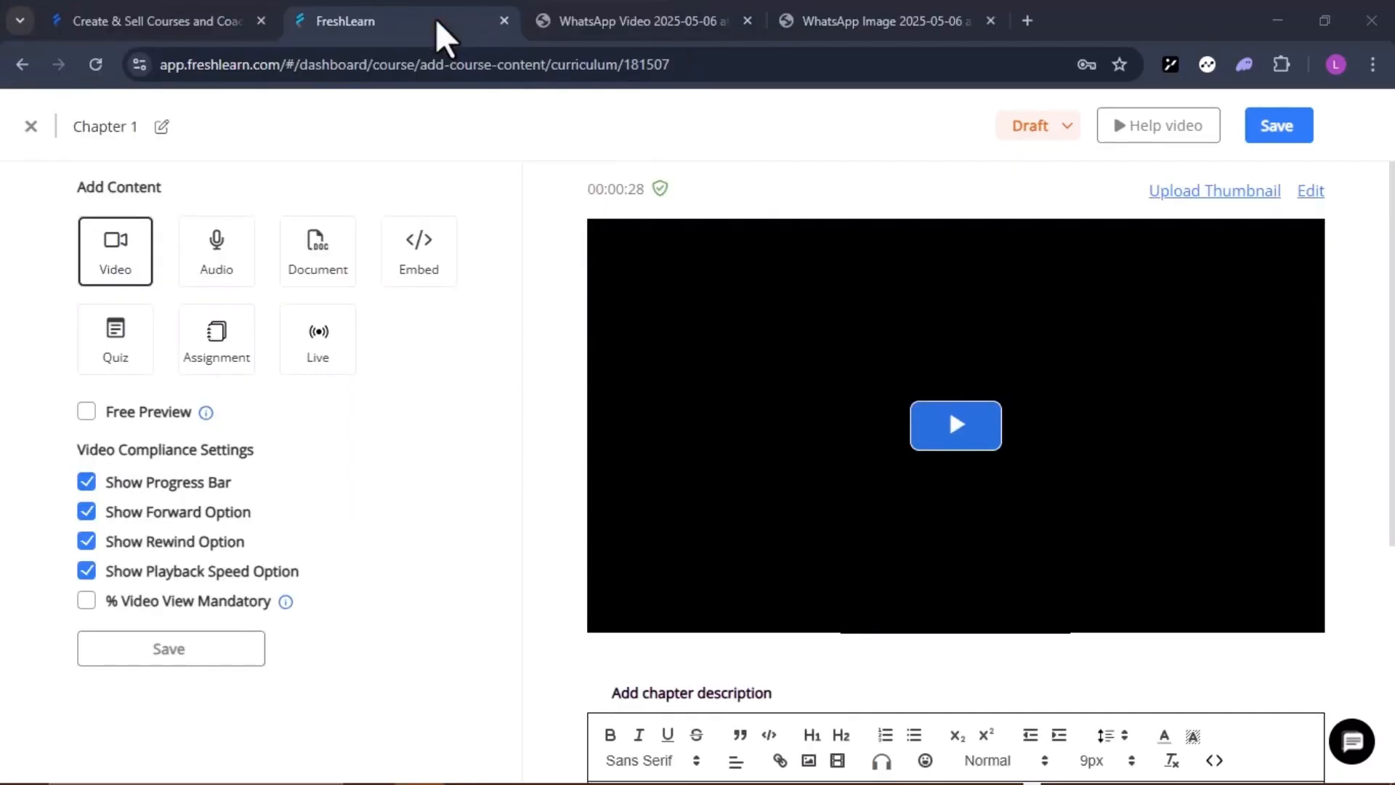
Enter "Welcome & What You'll Need" as the chapter description below the video.
{"action": "scroll", "coordinate": [848, 332], "scroll_direction": "down", "scroll_amount": 4}
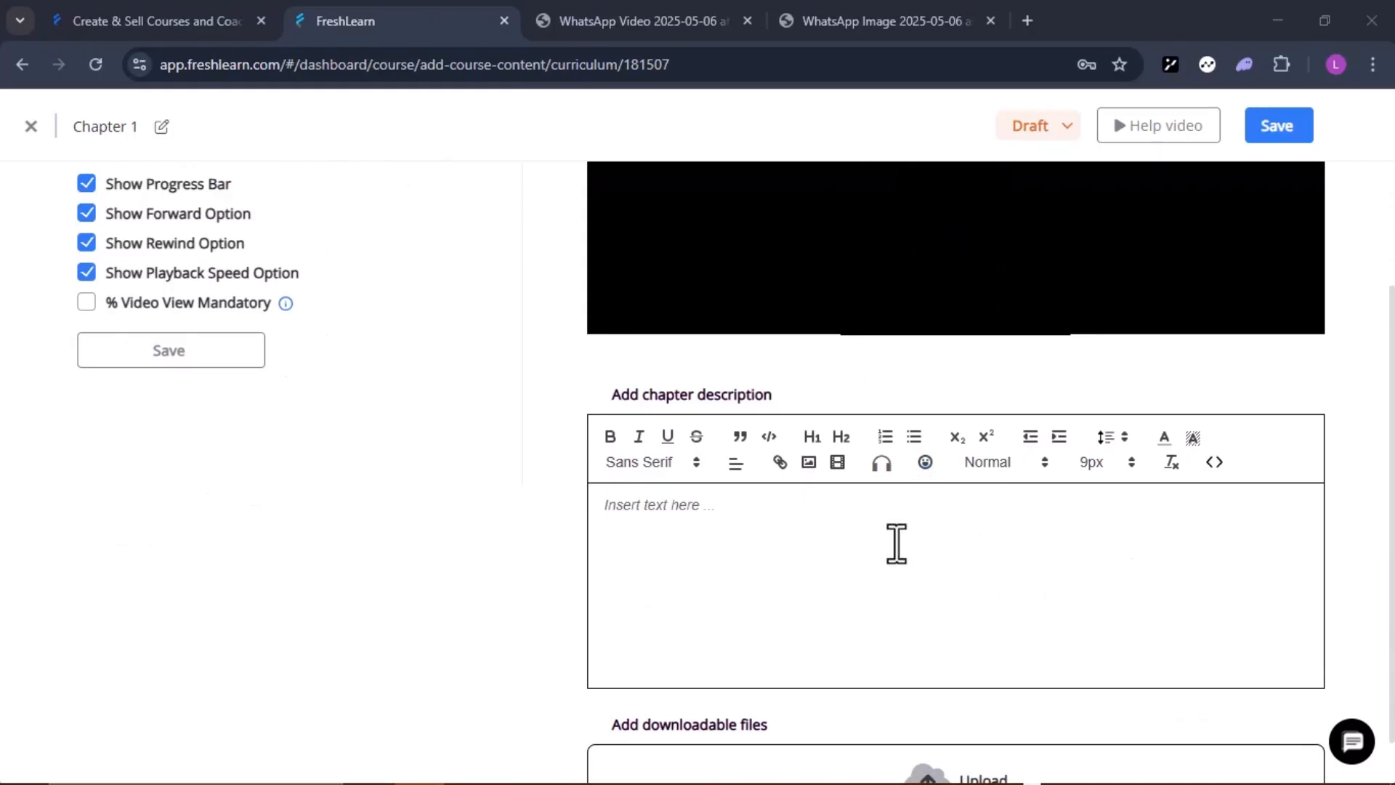
{"action": "scroll", "coordinate": [897, 542], "scroll_direction": "down", "scroll_amount": 1}
{"action": "scroll", "coordinate": [896, 542], "scroll_direction": "up", "scroll_amount": 1}
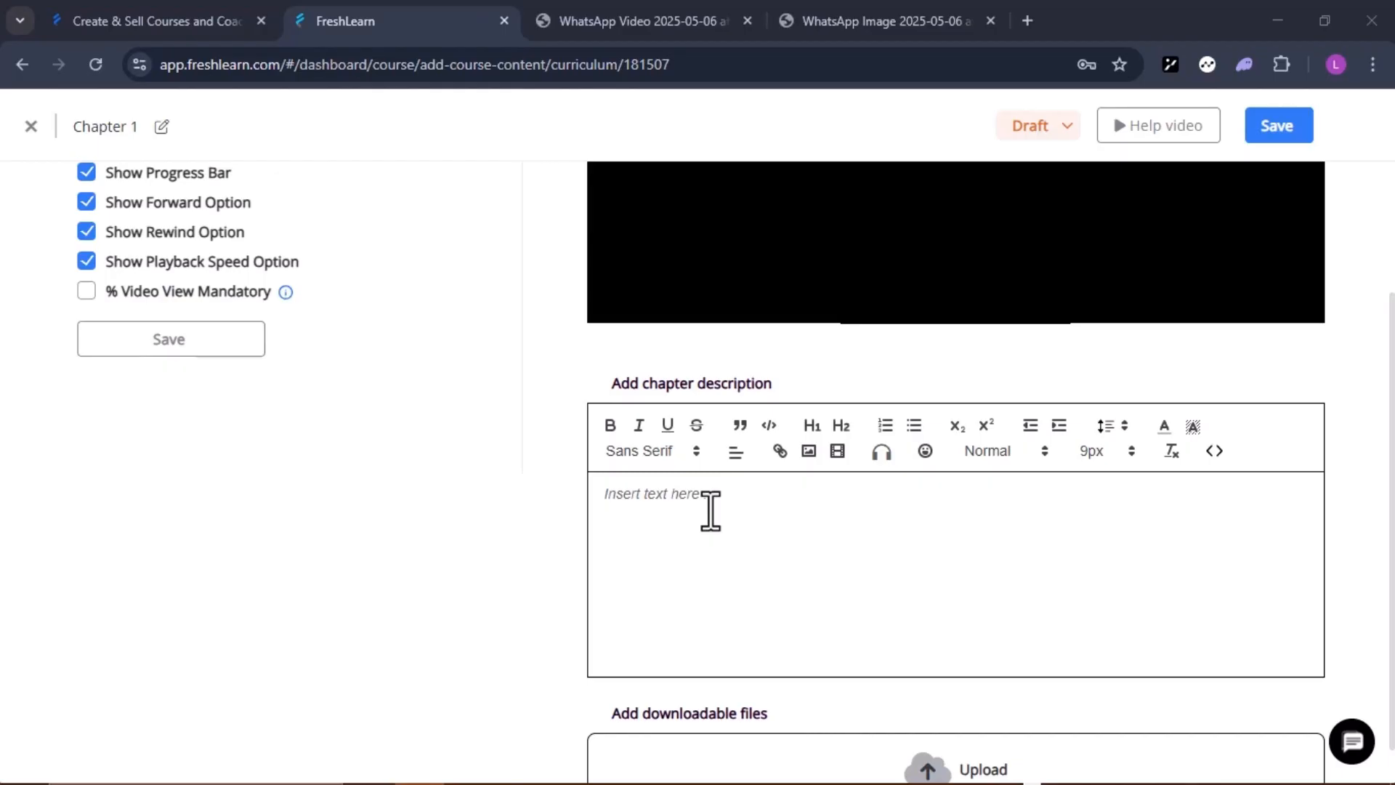
{"action": "type", "text": "Welcome & What You'll Need"}
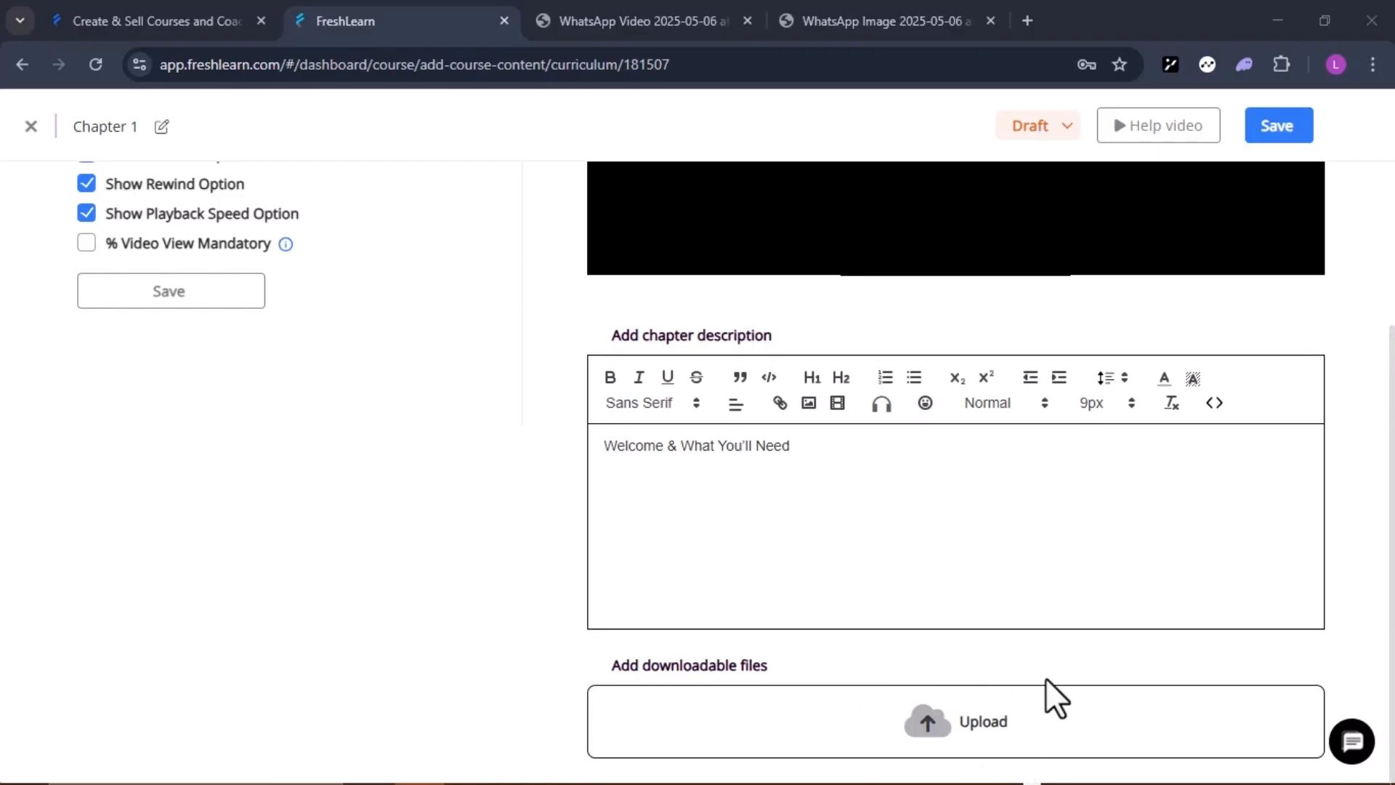
Check the video's thumbnail upload option, dismiss it and save Chapter 1.
{"action": "scroll", "coordinate": [978, 589], "scroll_direction": "up", "scroll_amount": 1}
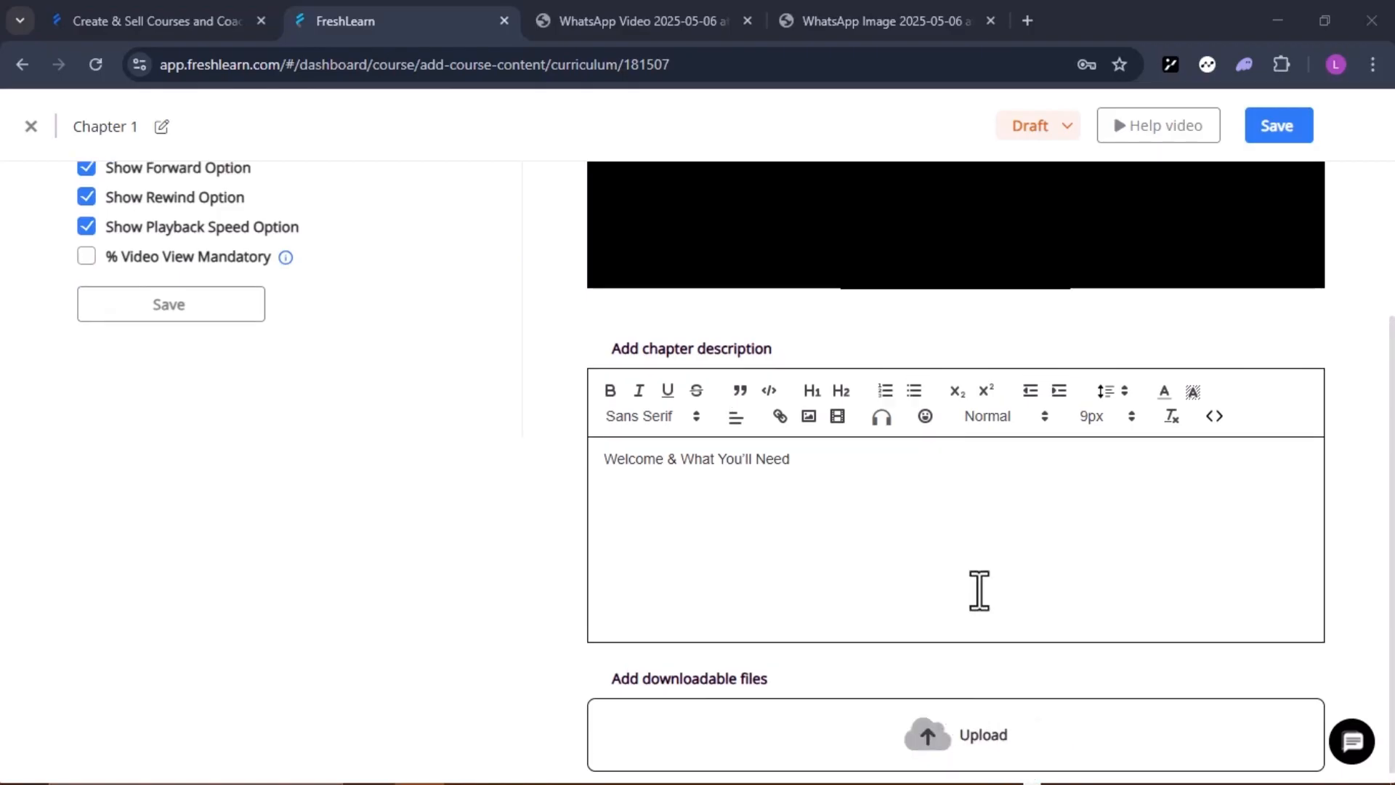
{"action": "scroll", "coordinate": [978, 590], "scroll_direction": "up", "scroll_amount": 5}
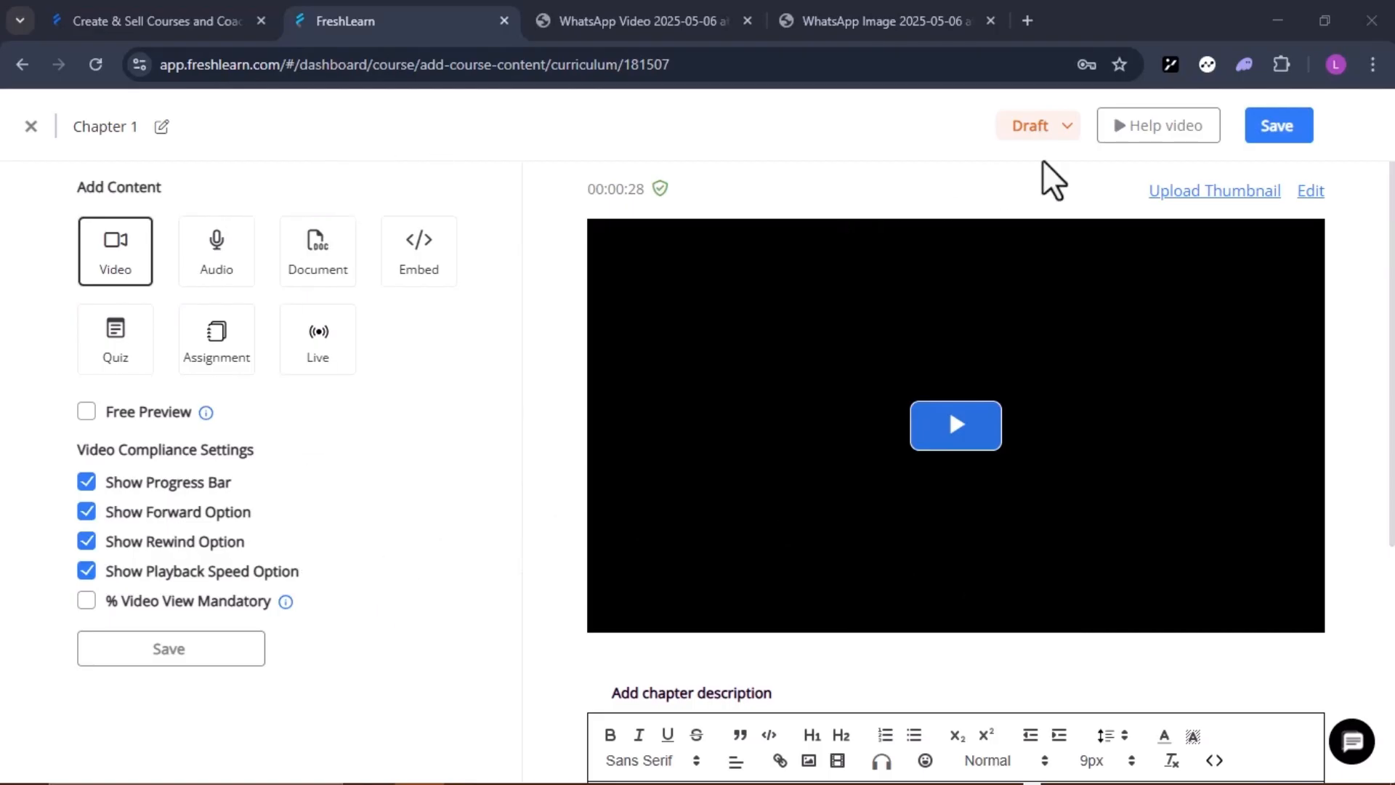
{"action": "left_click", "coordinate": [1199, 193]}
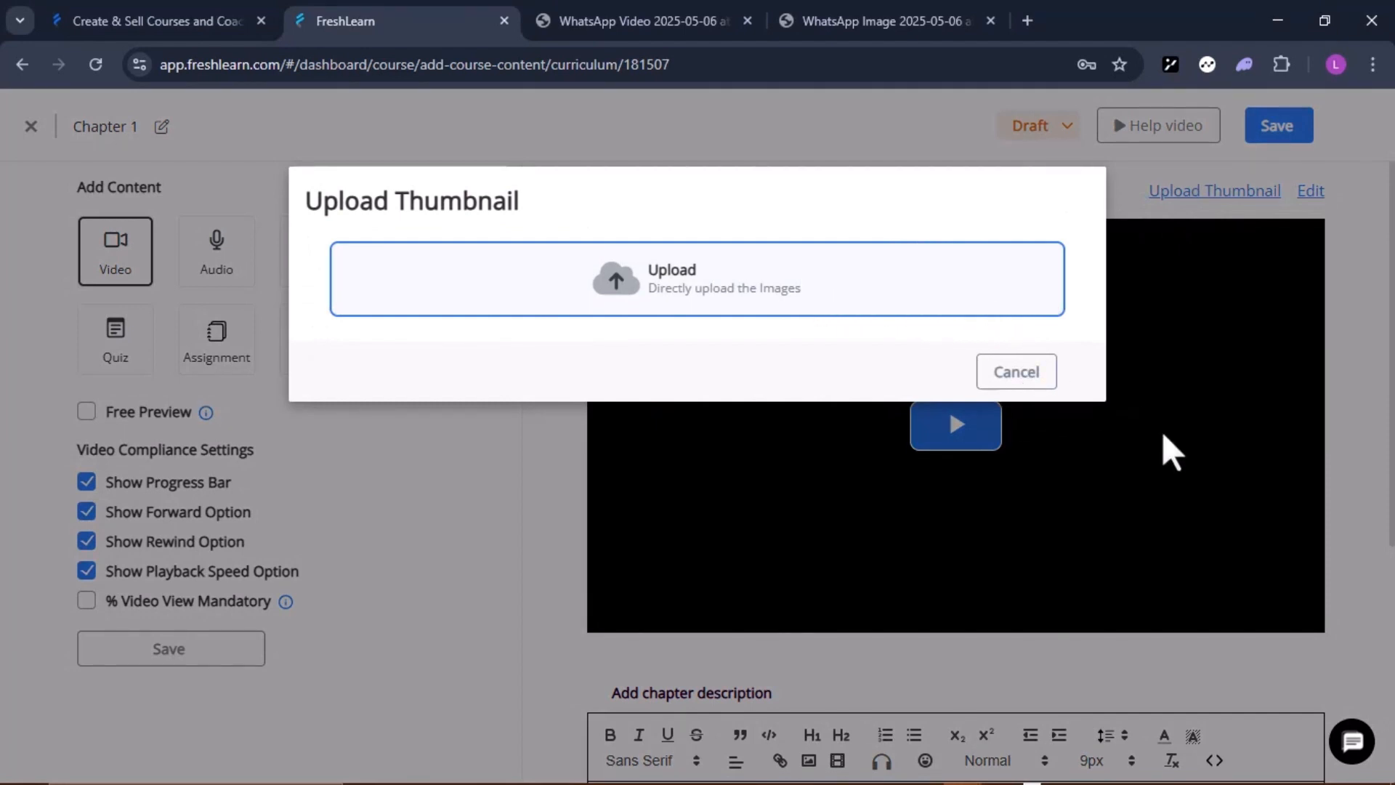
{"action": "left_click", "coordinate": [1109, 259]}
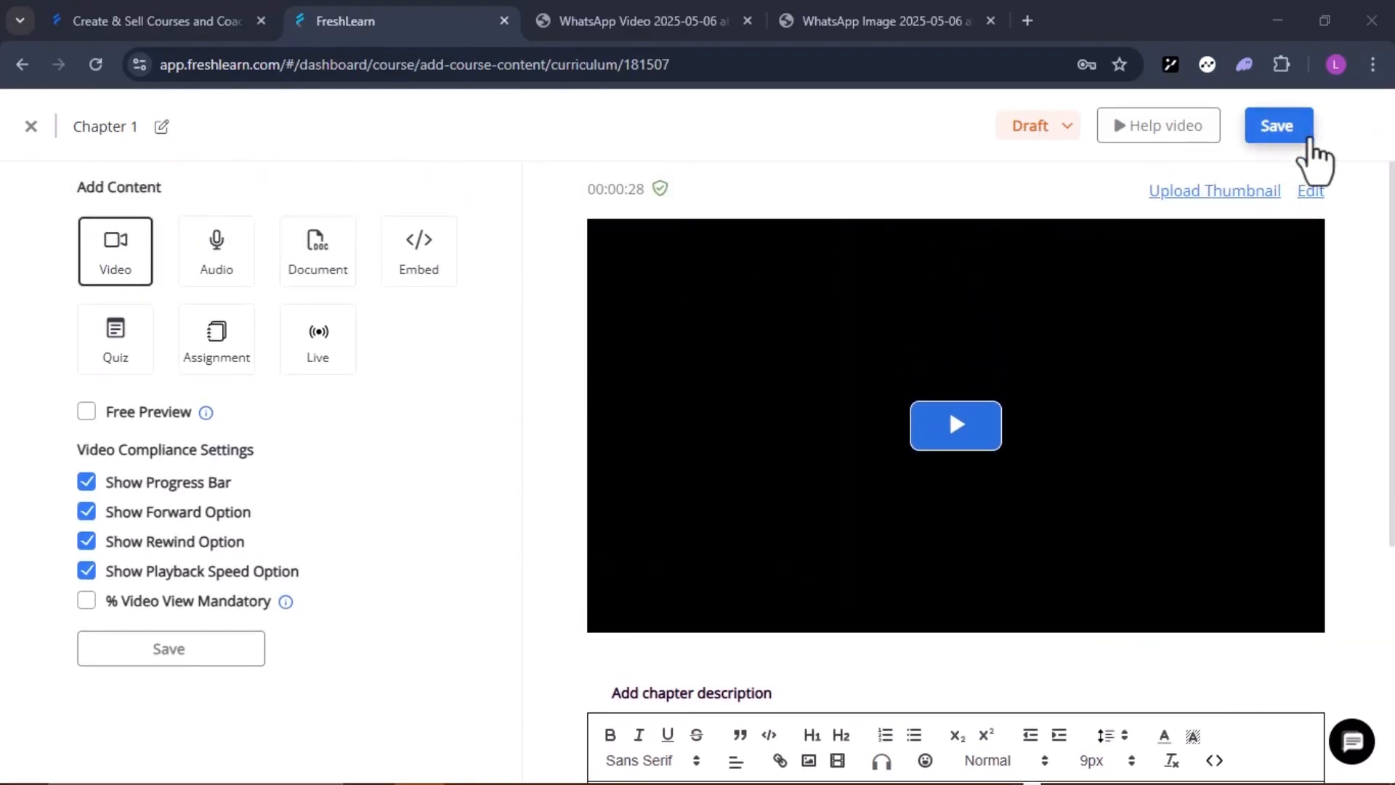
{"action": "left_click", "coordinate": [1276, 130]}
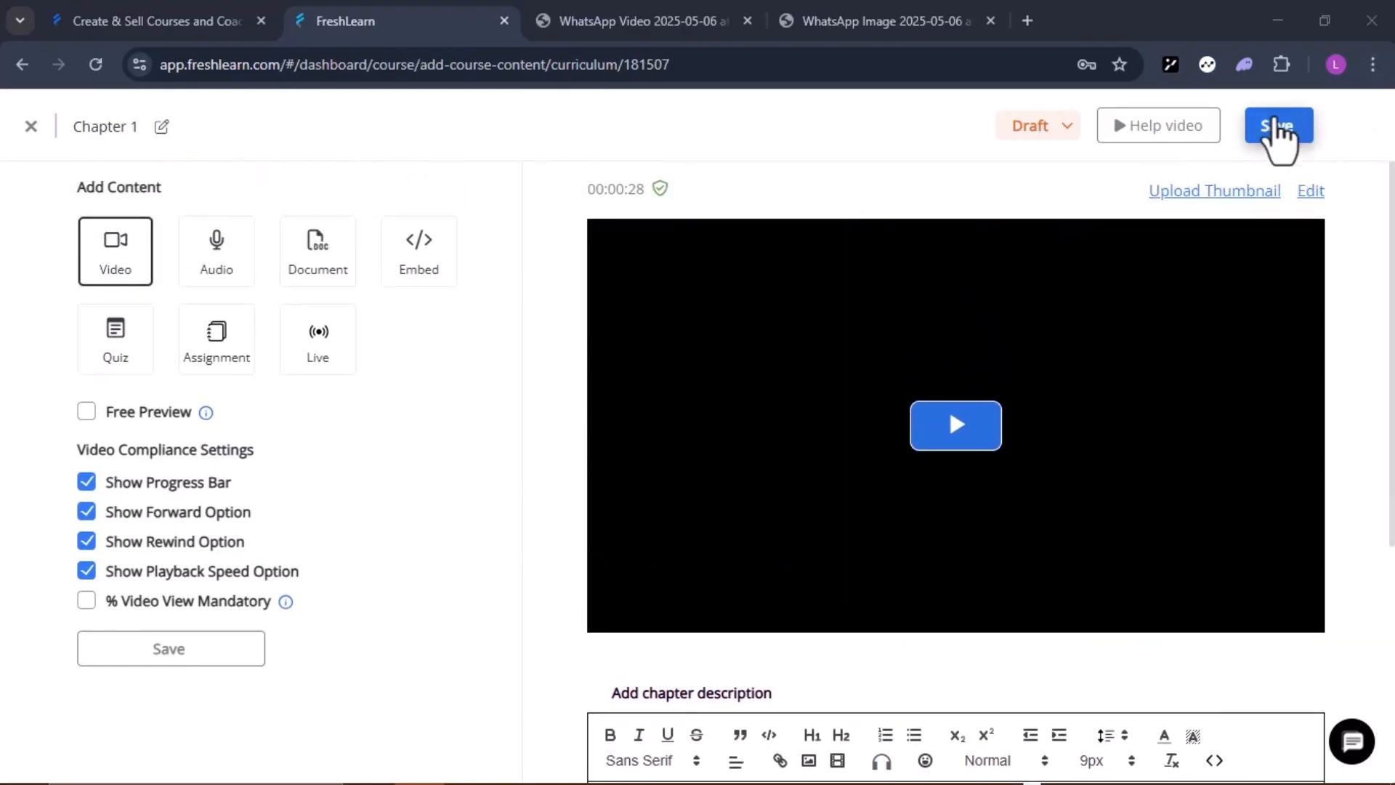
Check the audio upload option, add a document file as Chapter 1's Document content and look through its pages in the preview.
{"action": "left_click", "coordinate": [210, 274]}
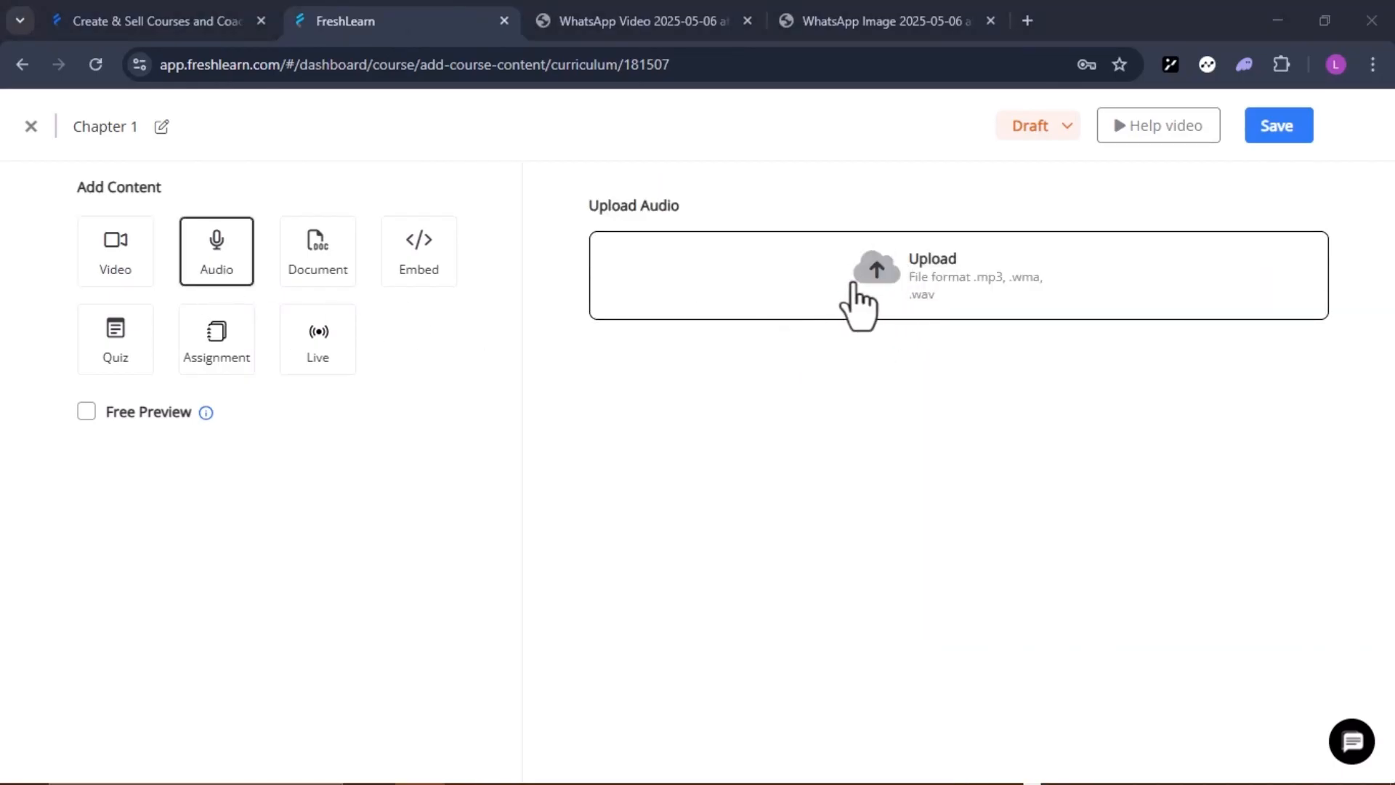
{"action": "left_click", "coordinate": [339, 264]}
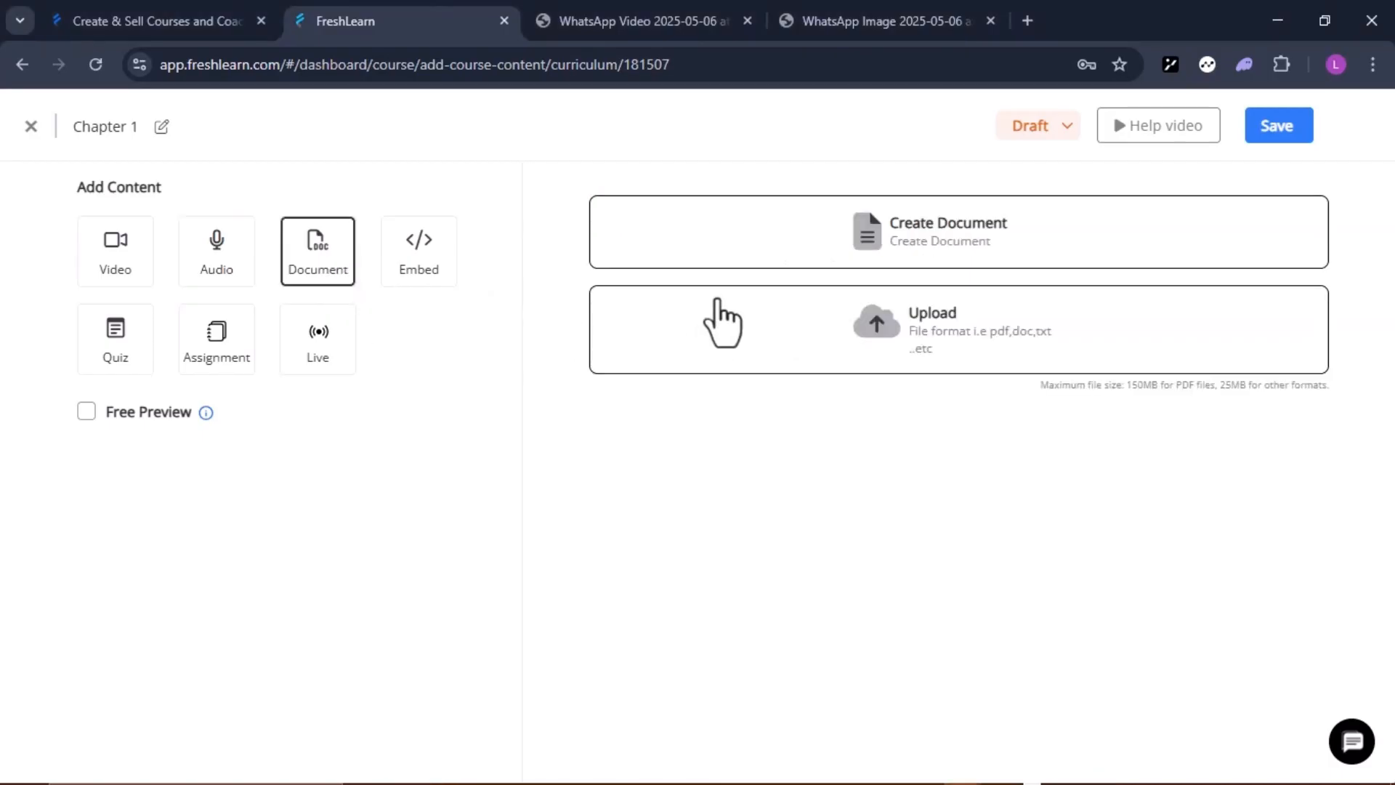
{"action": "left_click", "coordinate": [770, 251]}
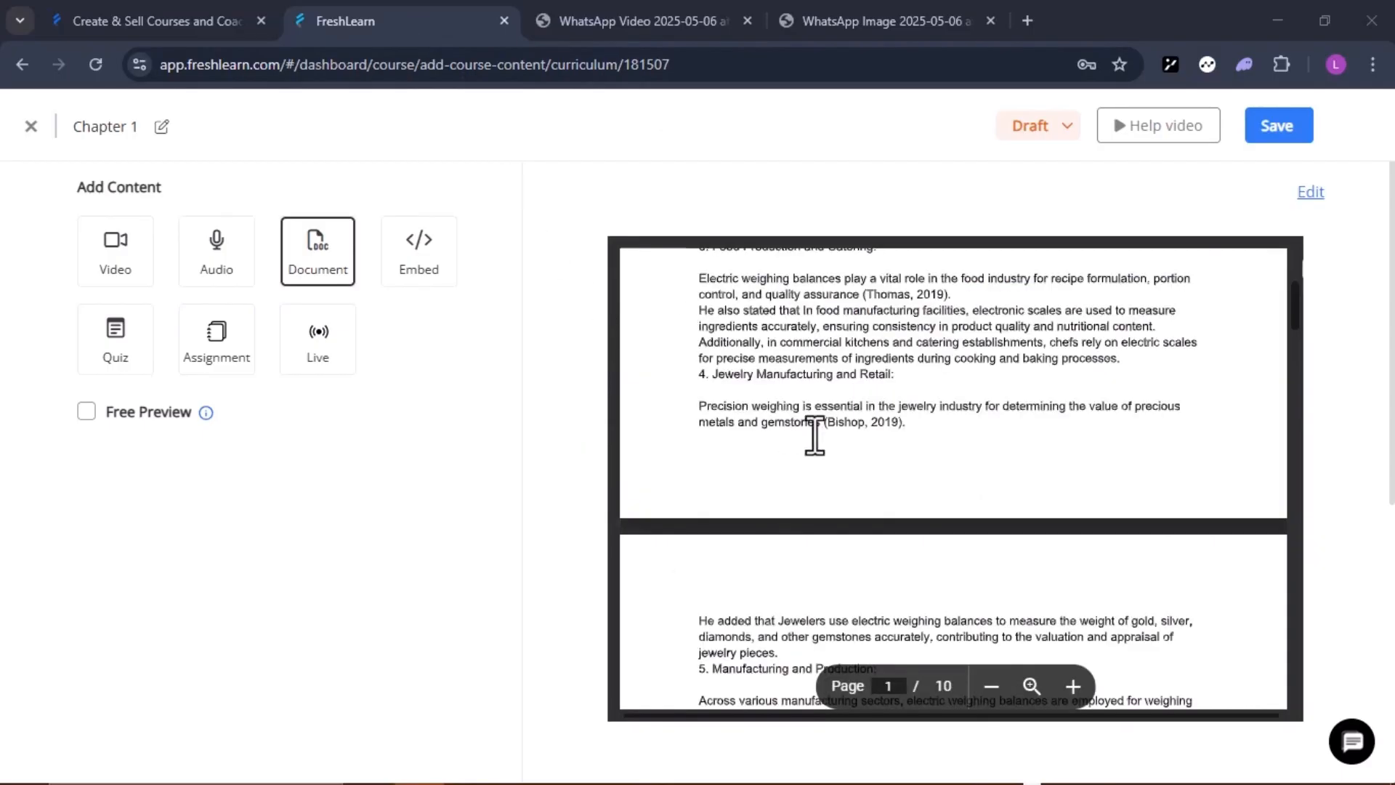
{"action": "scroll", "coordinate": [814, 436], "scroll_direction": "down", "scroll_amount": 10}
{"action": "scroll", "coordinate": [814, 435], "scroll_direction": "up", "scroll_amount": 9}
{"action": "scroll", "coordinate": [806, 407], "scroll_direction": "up", "scroll_amount": 4}
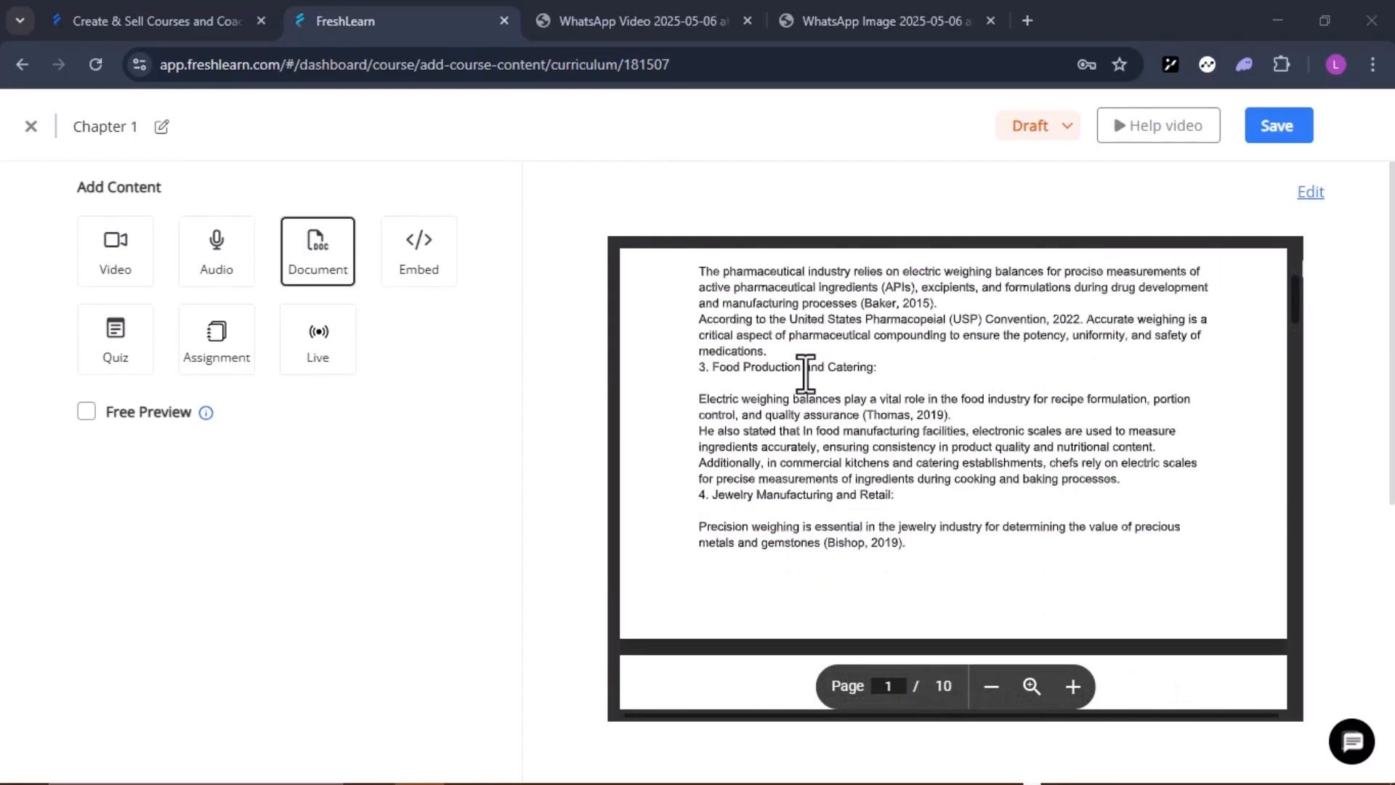
{"action": "scroll", "coordinate": [803, 373], "scroll_direction": "down", "scroll_amount": 5}
{"action": "scroll", "coordinate": [803, 368], "scroll_direction": "up", "scroll_amount": 10}
{"action": "scroll", "coordinate": [804, 373], "scroll_direction": "down", "scroll_amount": 1}
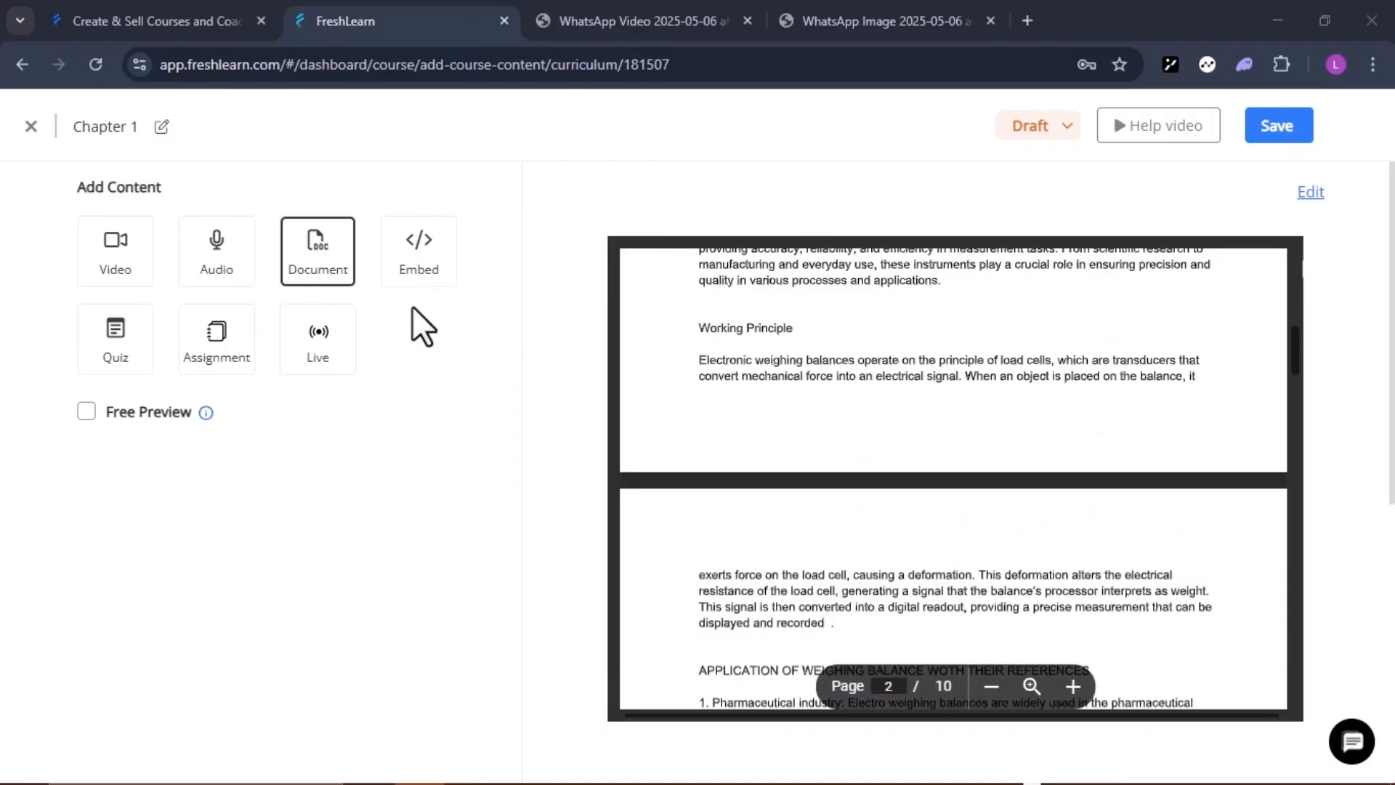
Switch Chapter 1's content to Quiz and add a new manually built assessment titled "First Quiz".
{"action": "left_click", "coordinate": [407, 256]}
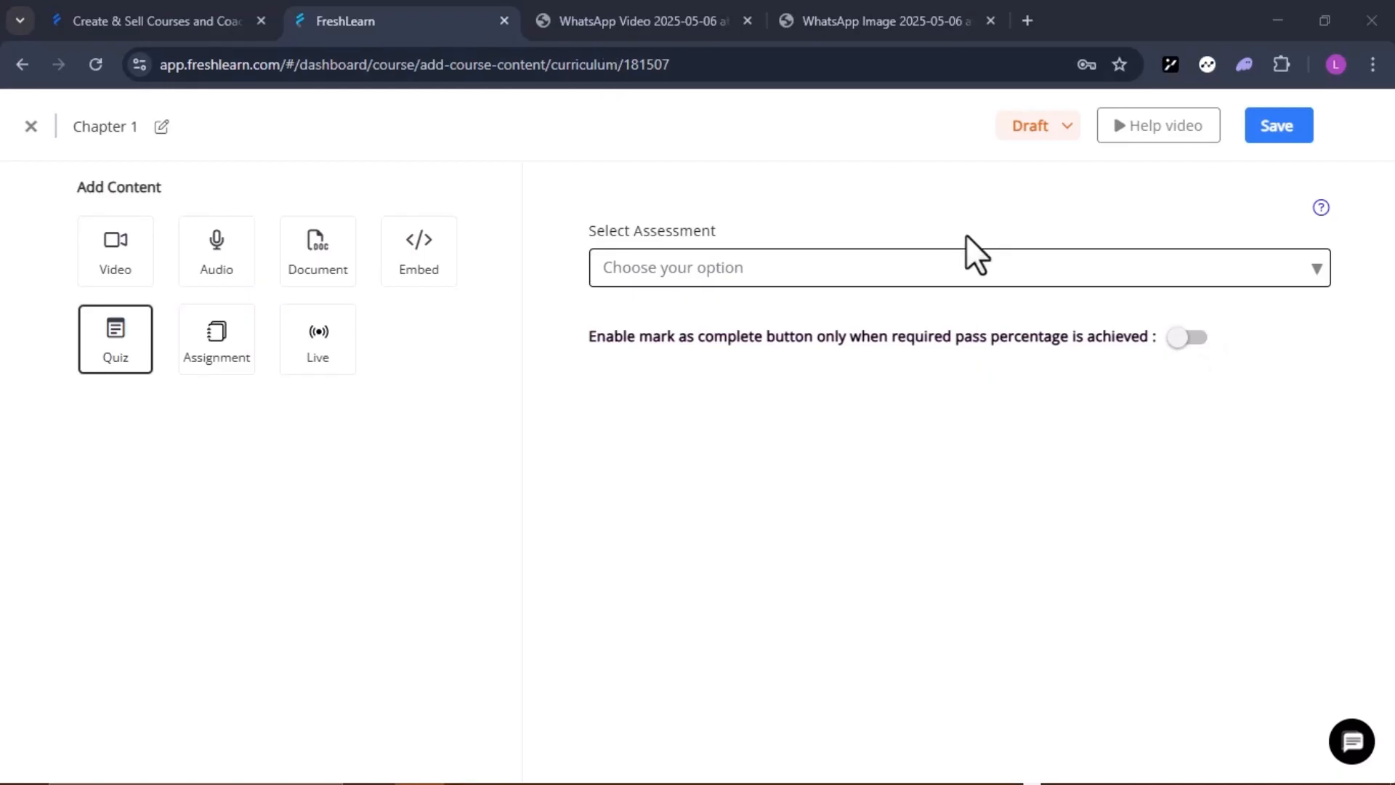
{"action": "left_click", "coordinate": [1316, 287]}
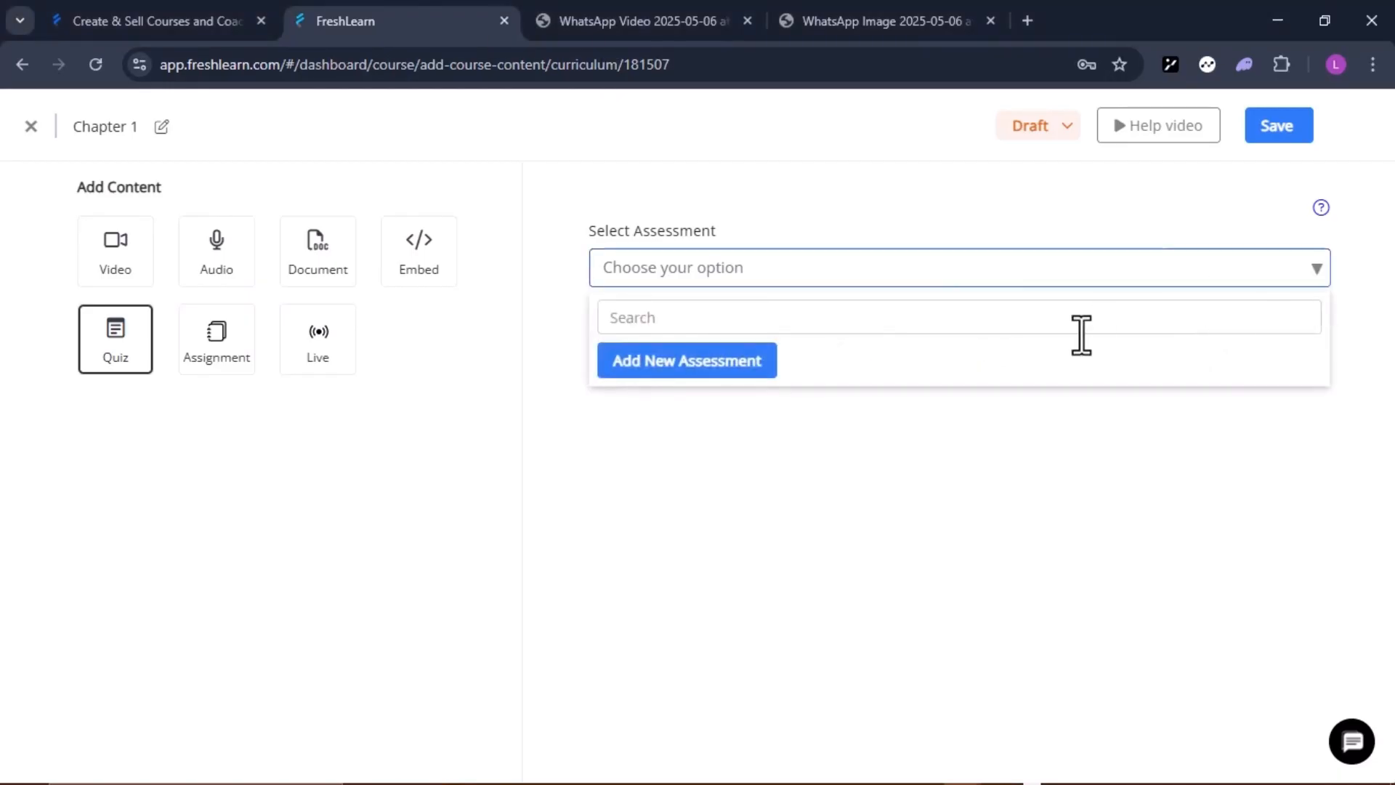
{"action": "left_click", "coordinate": [727, 364]}
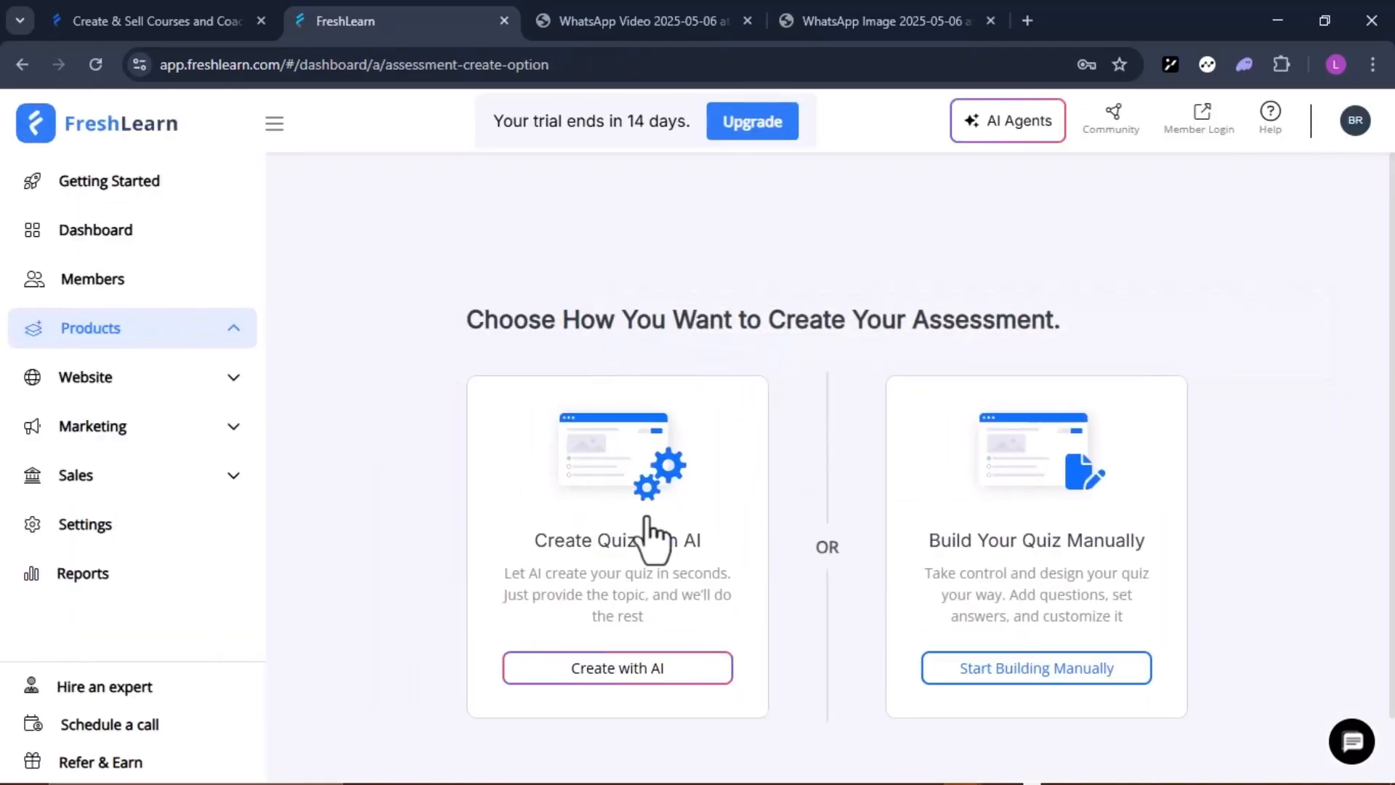
{"action": "scroll", "coordinate": [603, 533], "scroll_direction": "down", "scroll_amount": 1}
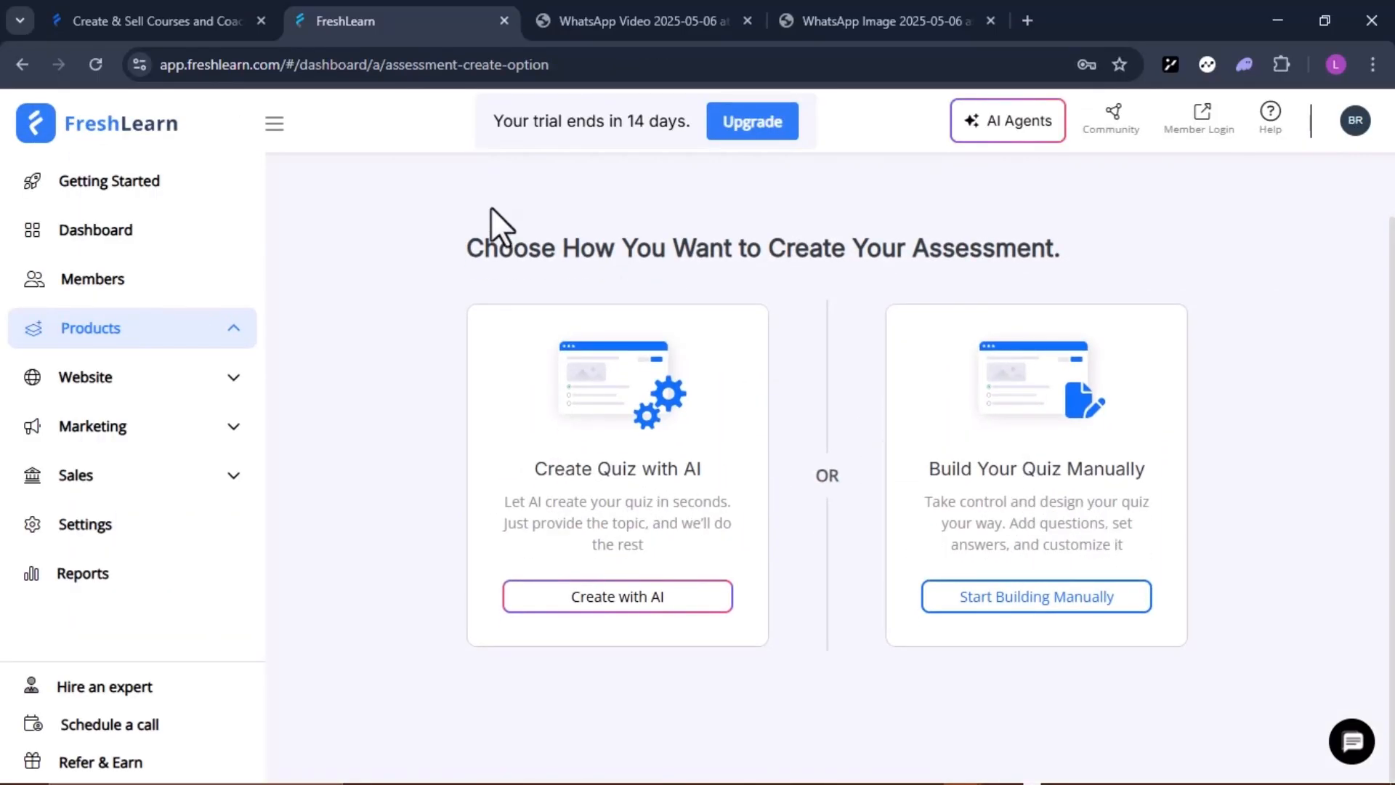
{"action": "left_click", "coordinate": [1094, 597]}
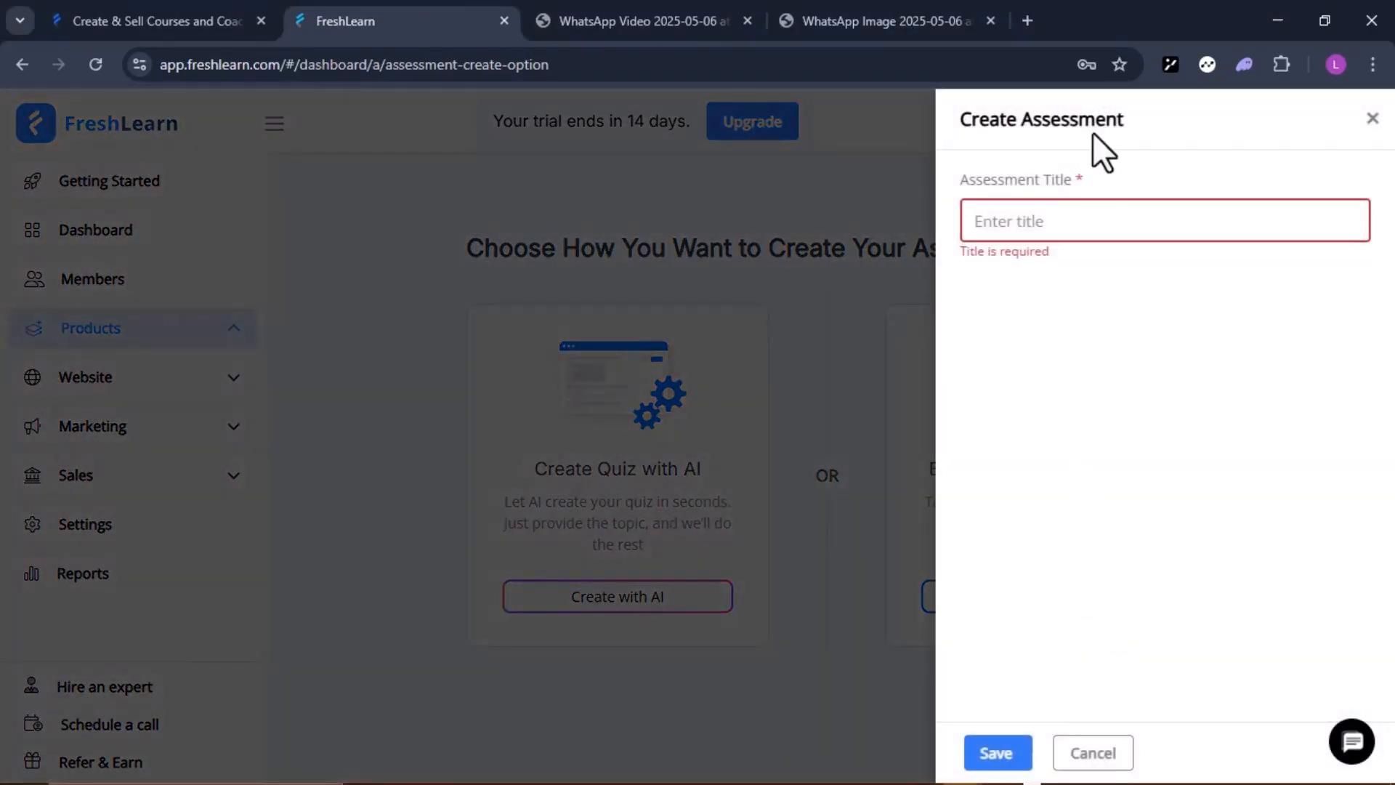
{"action": "type", "text": "F"}
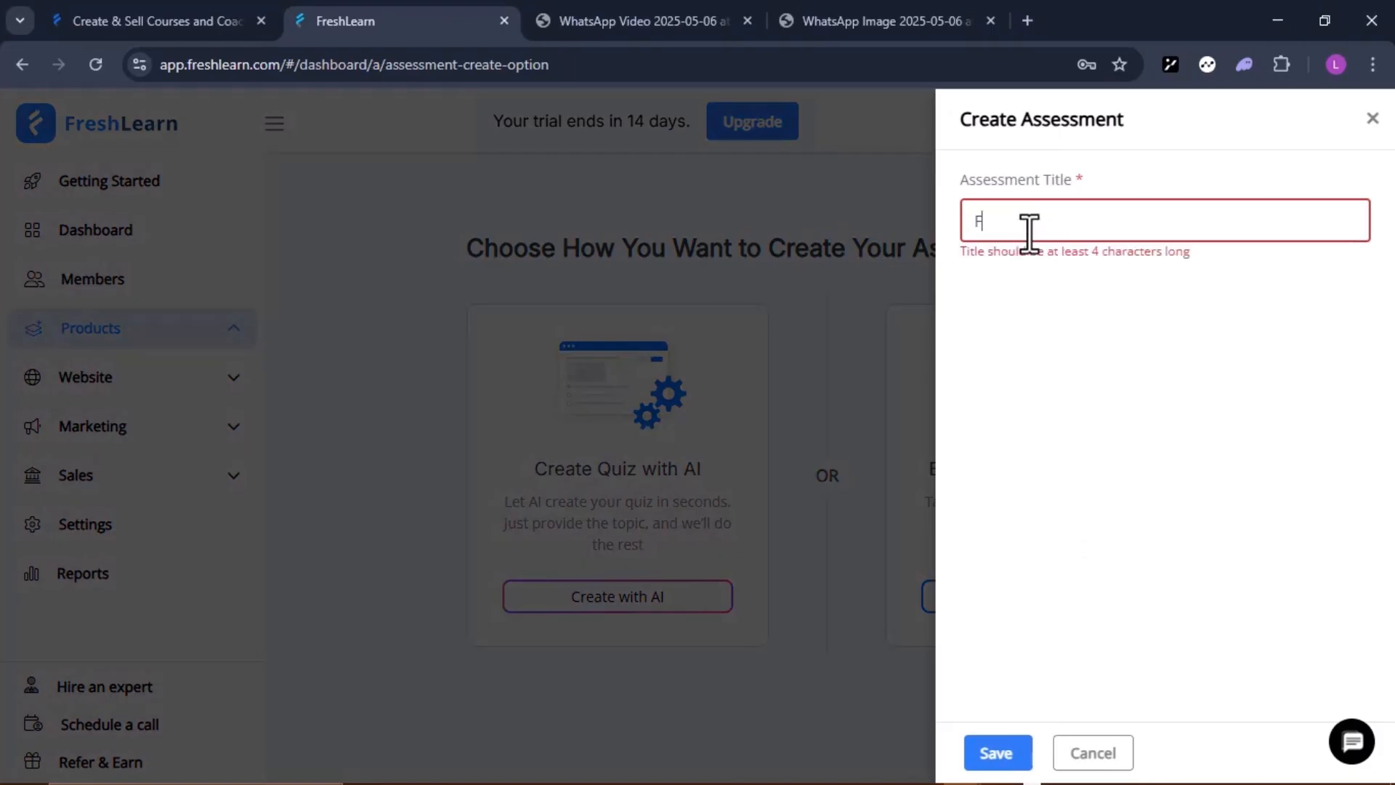
{"action": "type", "text": "irst Q"}
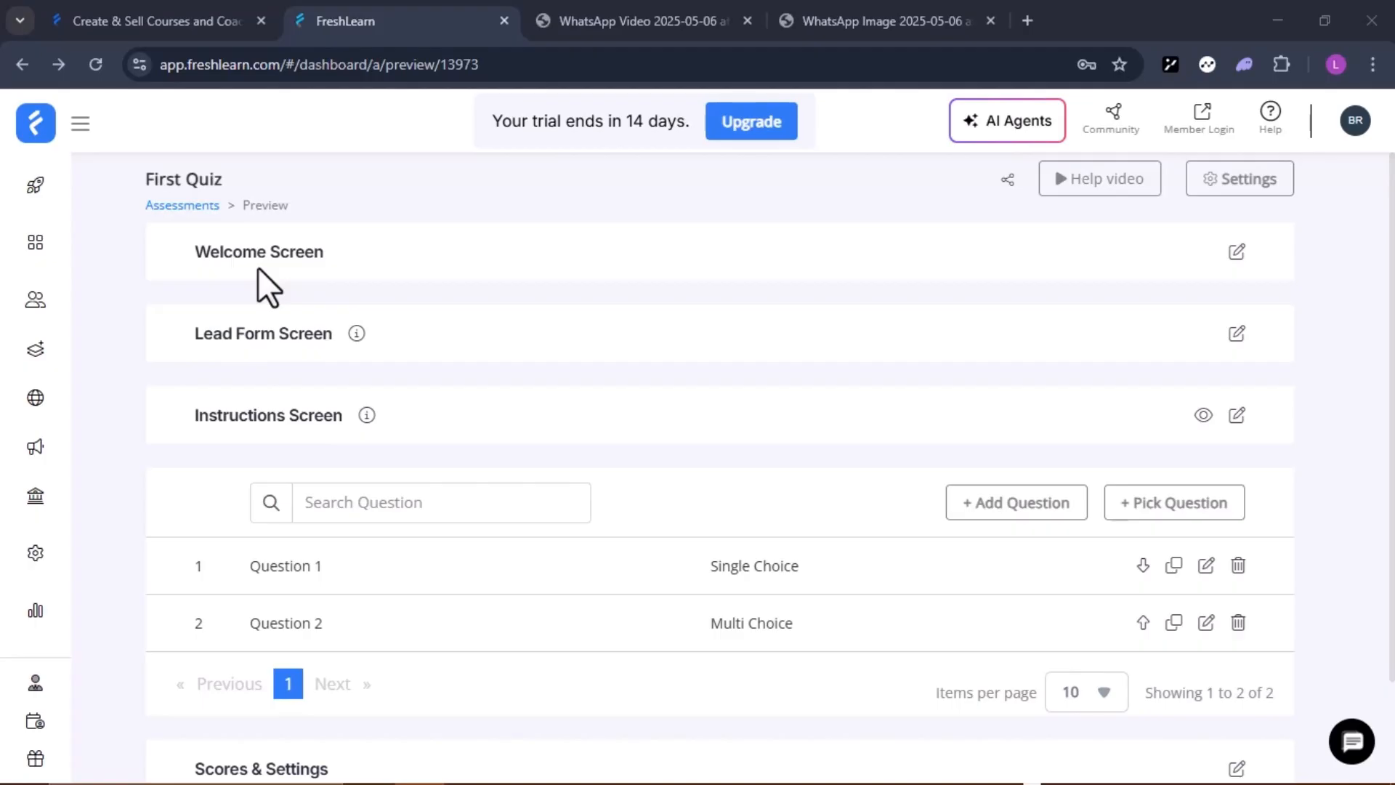
Replace the quiz welcome screen's subheading with text starting "This short quiz will help you review the key concepts from the course" and check the visual types.
{"action": "left_click", "coordinate": [1236, 253]}
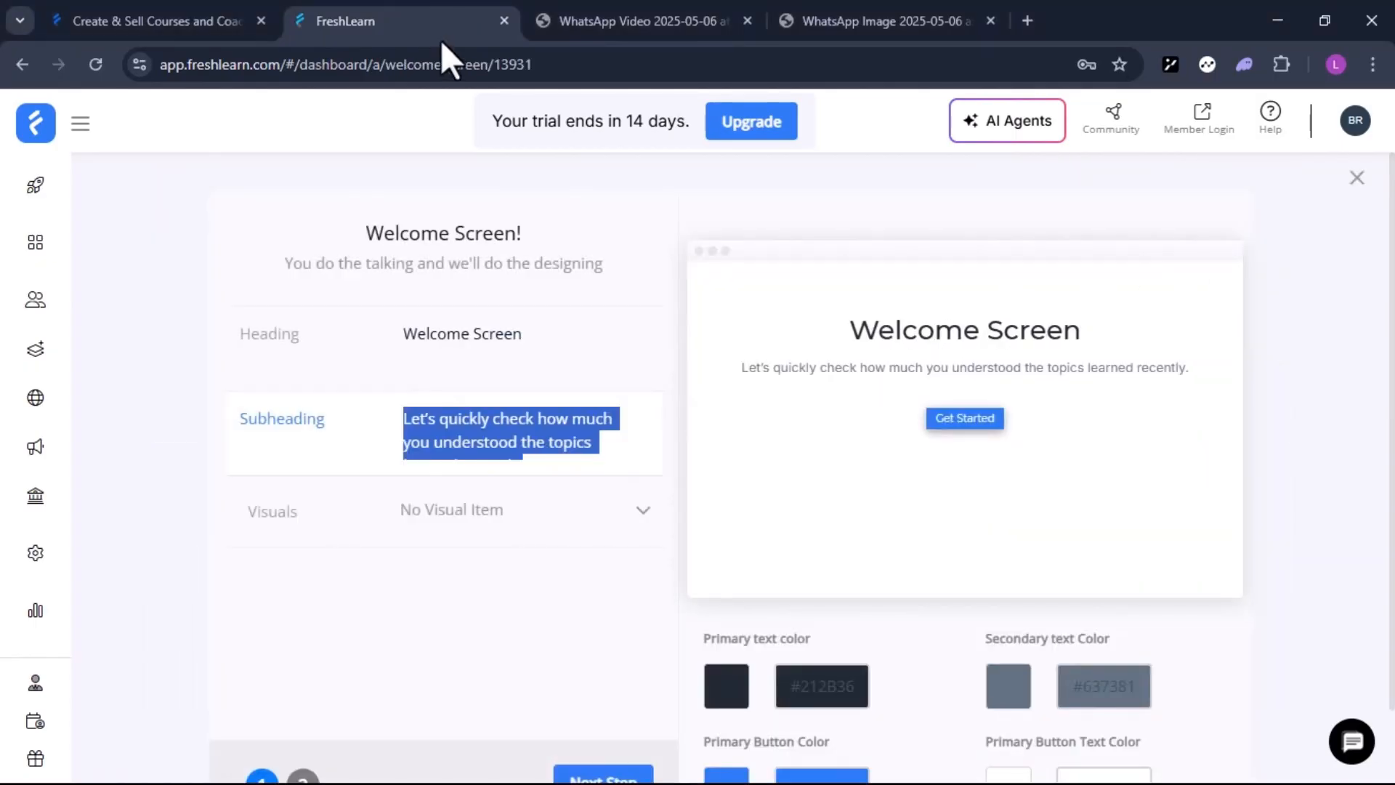
{"action": "type", "text": "This short quiz will help you review the key concepts from the course. Take your time, and remember, it's okay to go back and review the course material if needed."}
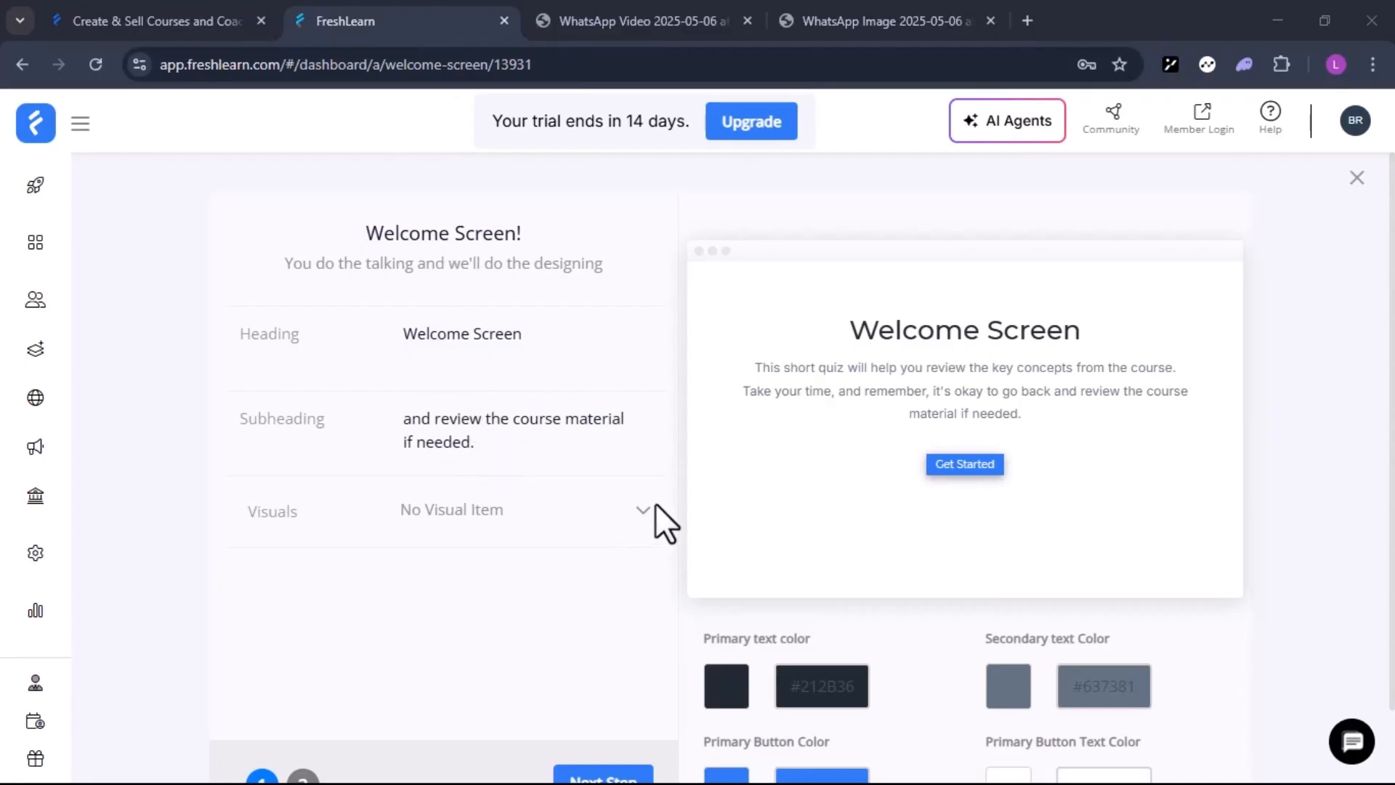
{"action": "left_click", "coordinate": [569, 505]}
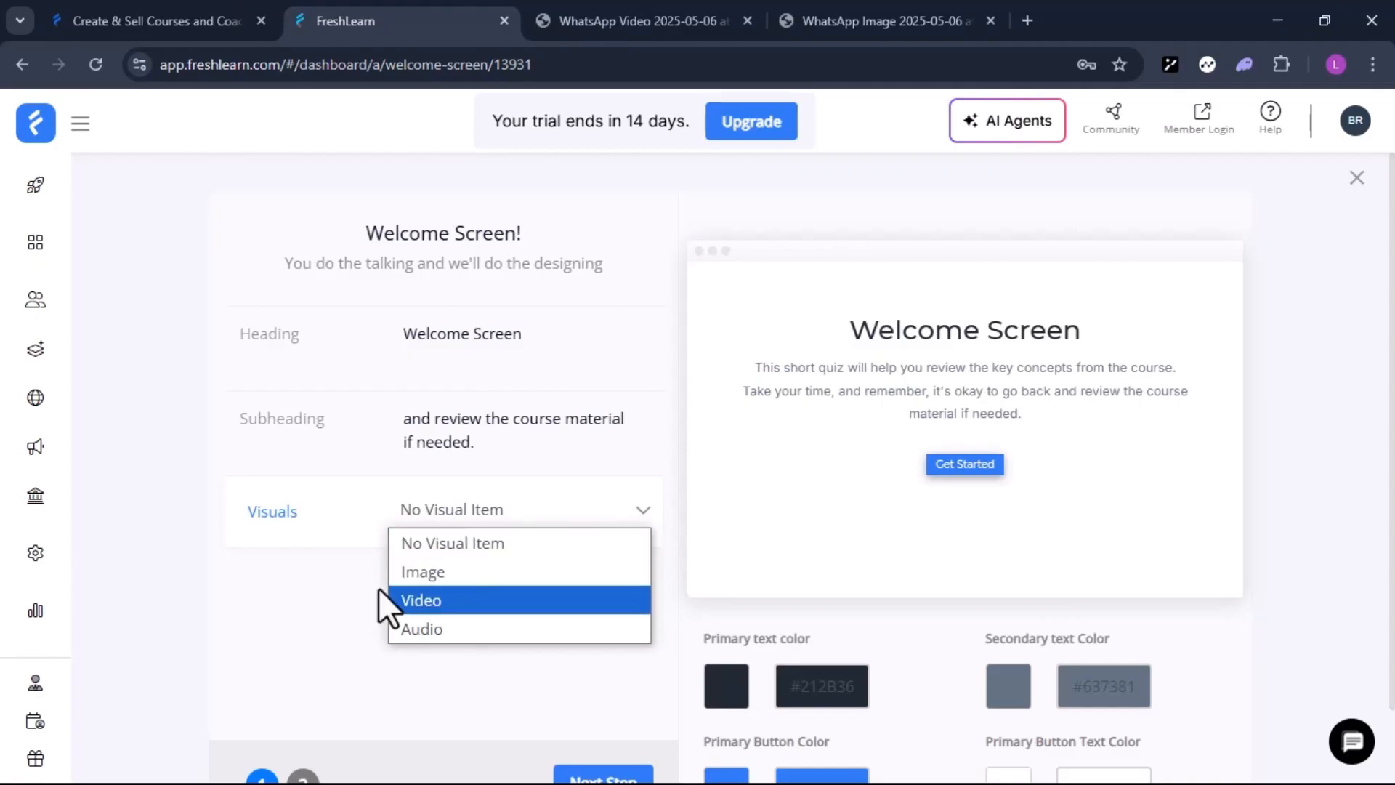
{"action": "left_click_drag", "start_coordinate": [256, 551], "coordinate": [404, 122]}
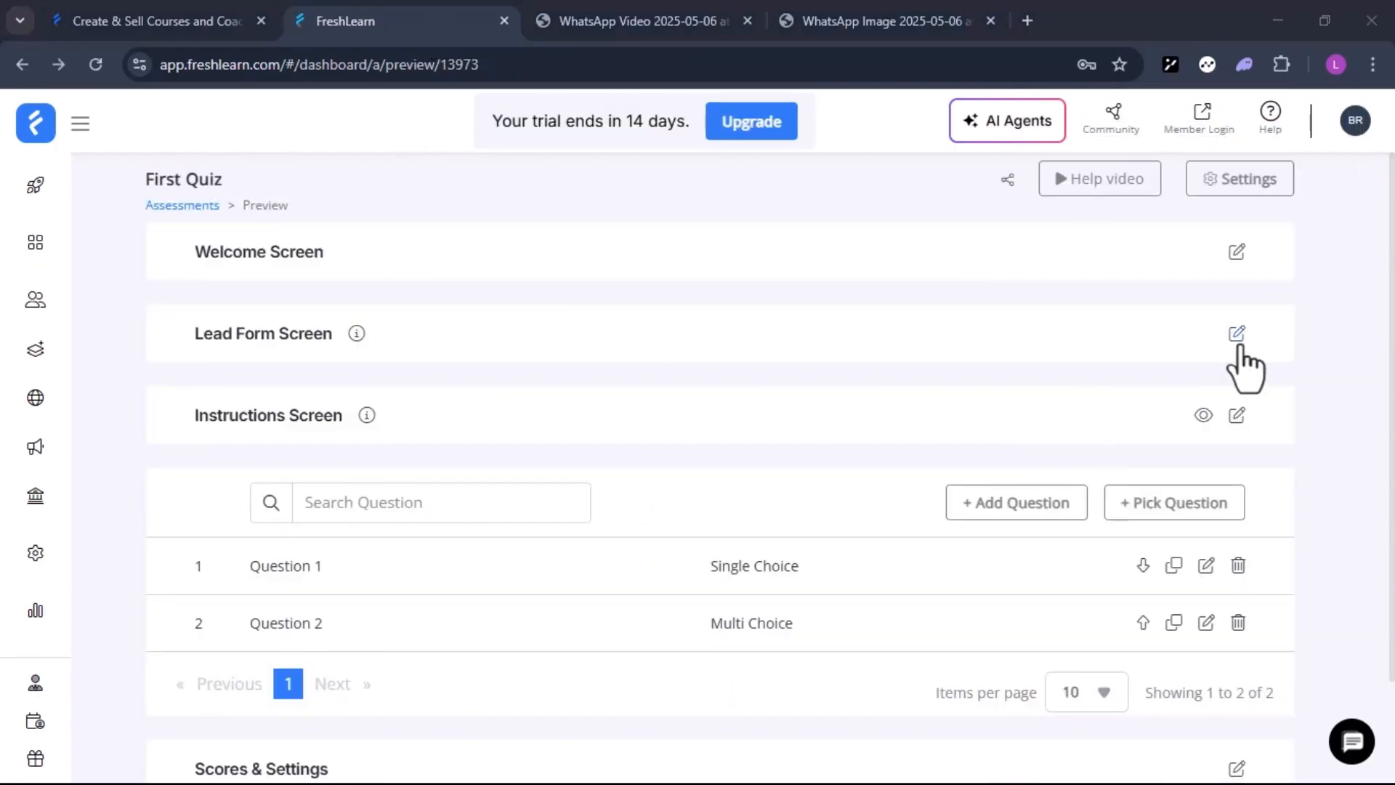
Check the quiz's lead form screen and Question 1's answer options, and return to the First Quiz overview.
{"action": "left_click", "coordinate": [1237, 335]}
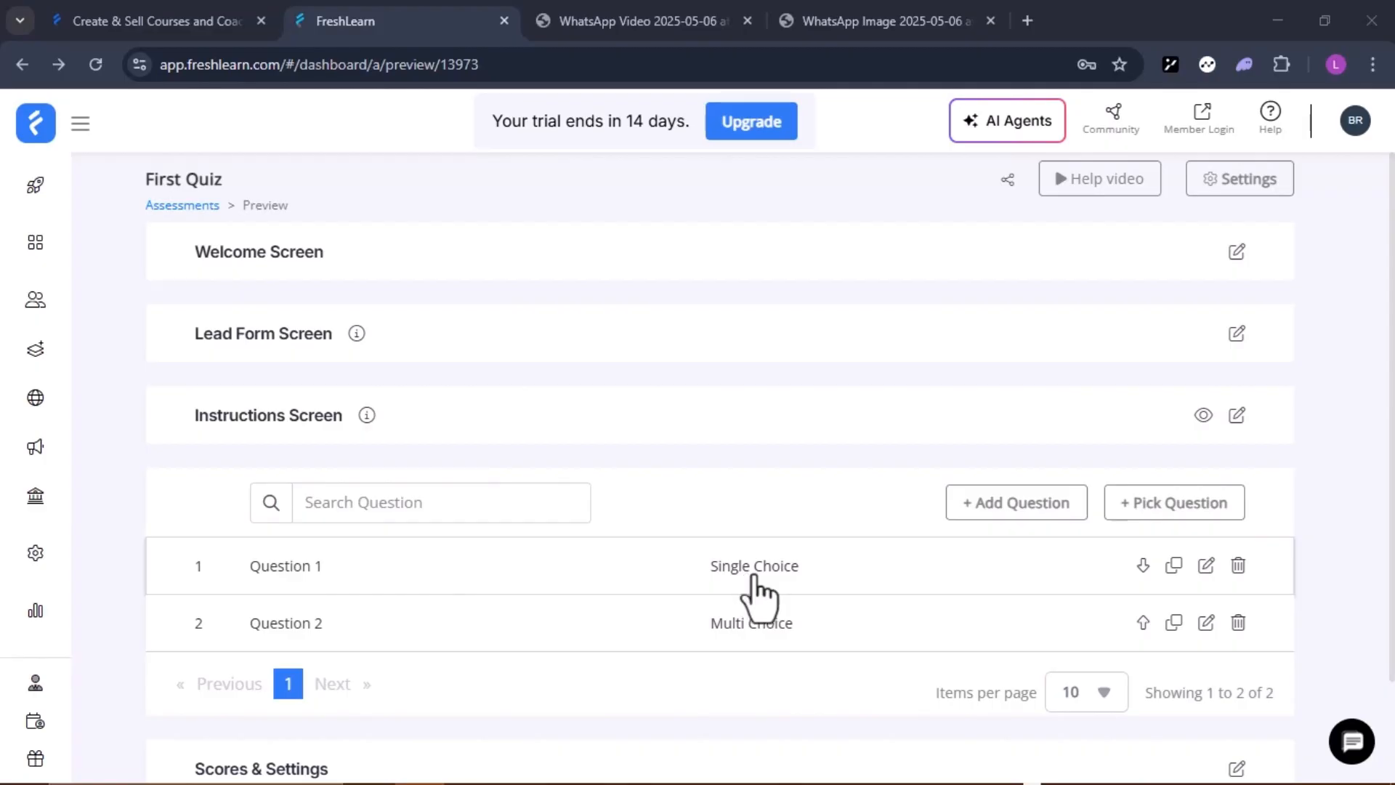
{"action": "left_click", "coordinate": [1207, 565]}
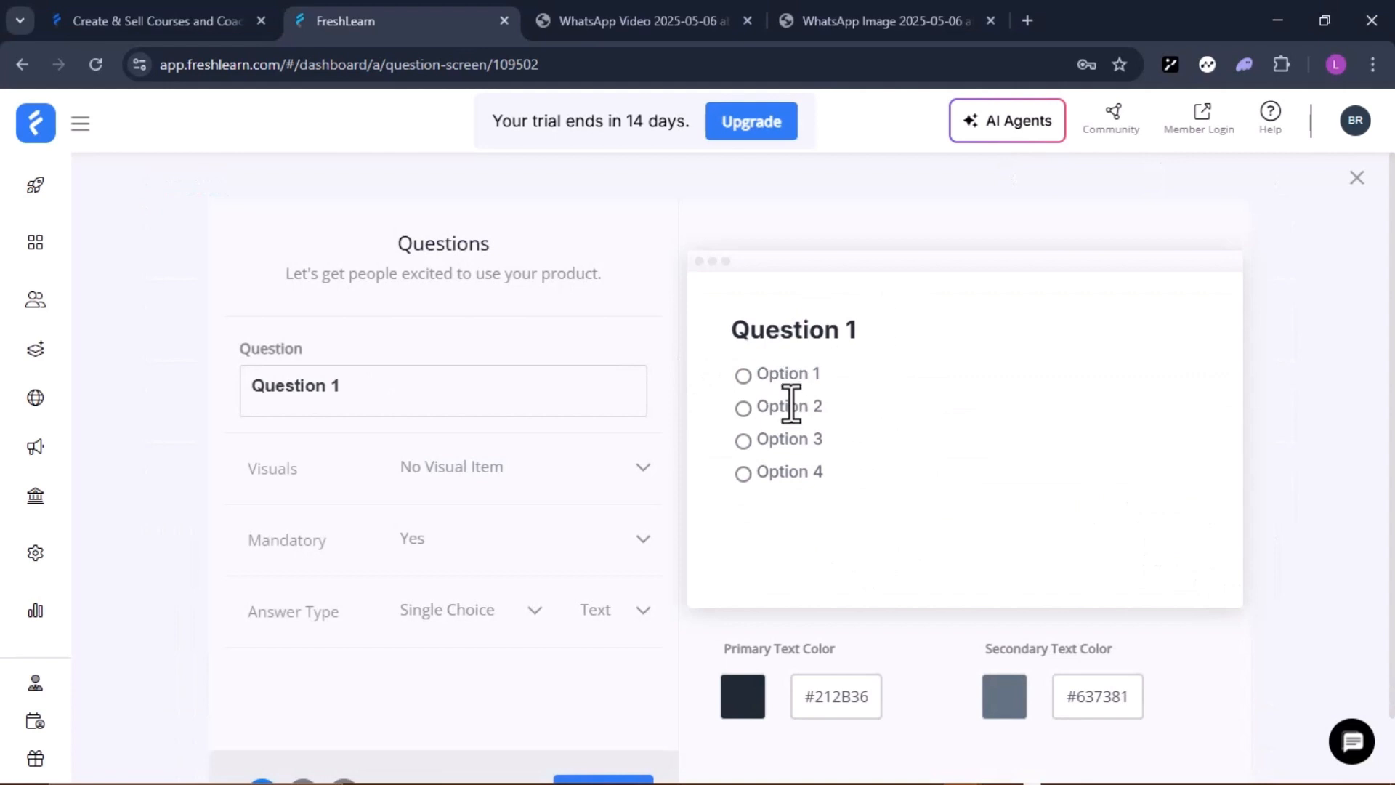
{"action": "left_click", "coordinate": [20, 65]}
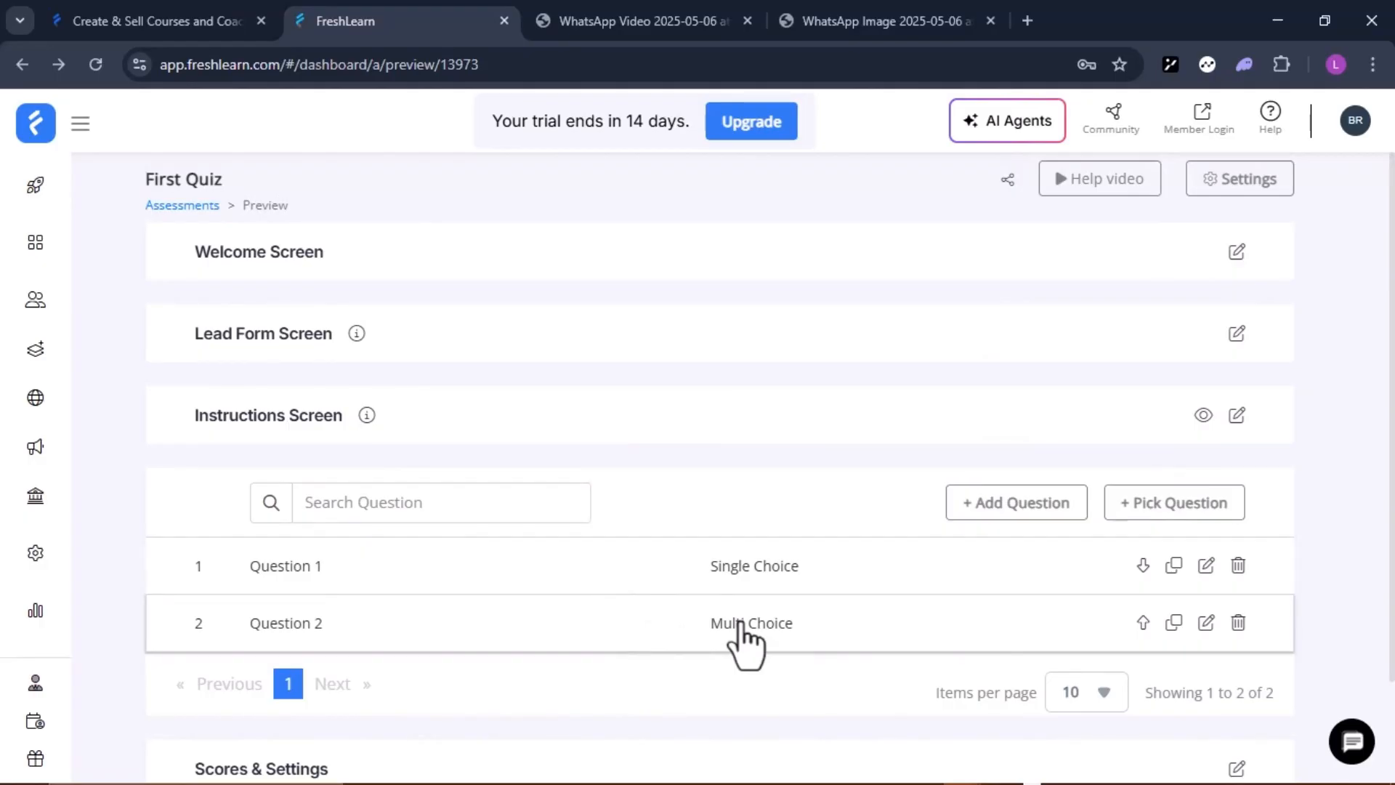
Examine the scoring and security options in the quiz's Scores & Settings.
{"action": "scroll", "coordinate": [741, 631], "scroll_direction": "down", "scroll_amount": 2}
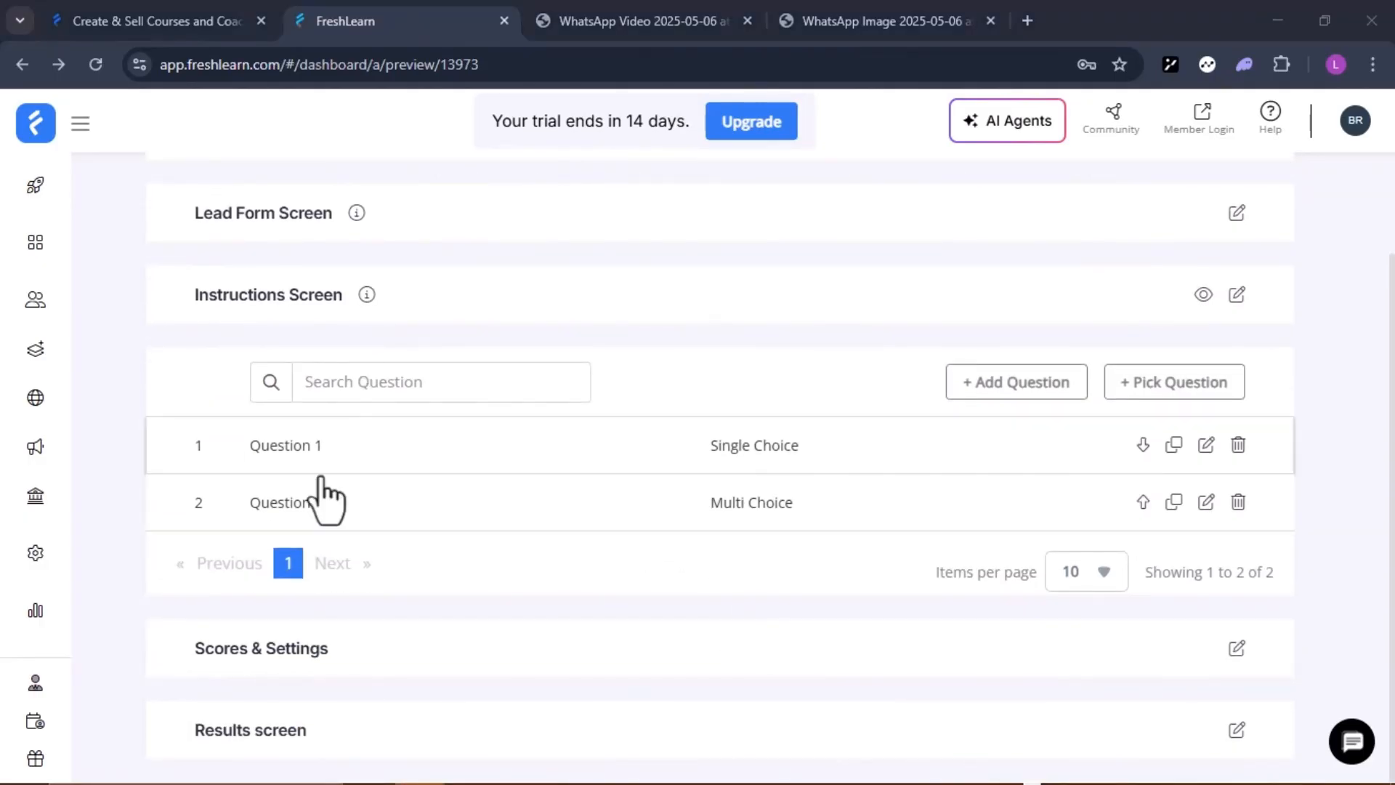
{"action": "left_click", "coordinate": [264, 662]}
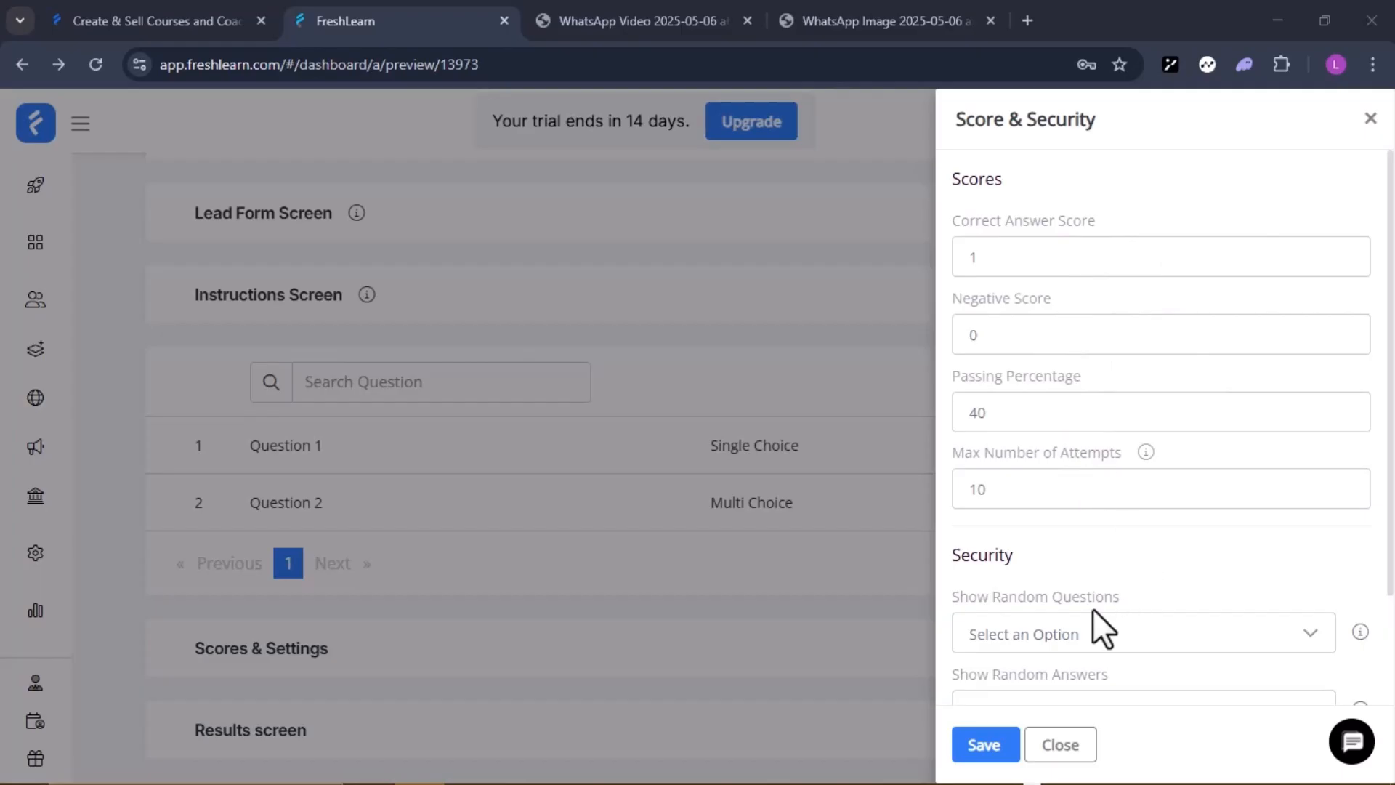
{"action": "scroll", "coordinate": [1083, 588], "scroll_direction": "down", "scroll_amount": 2}
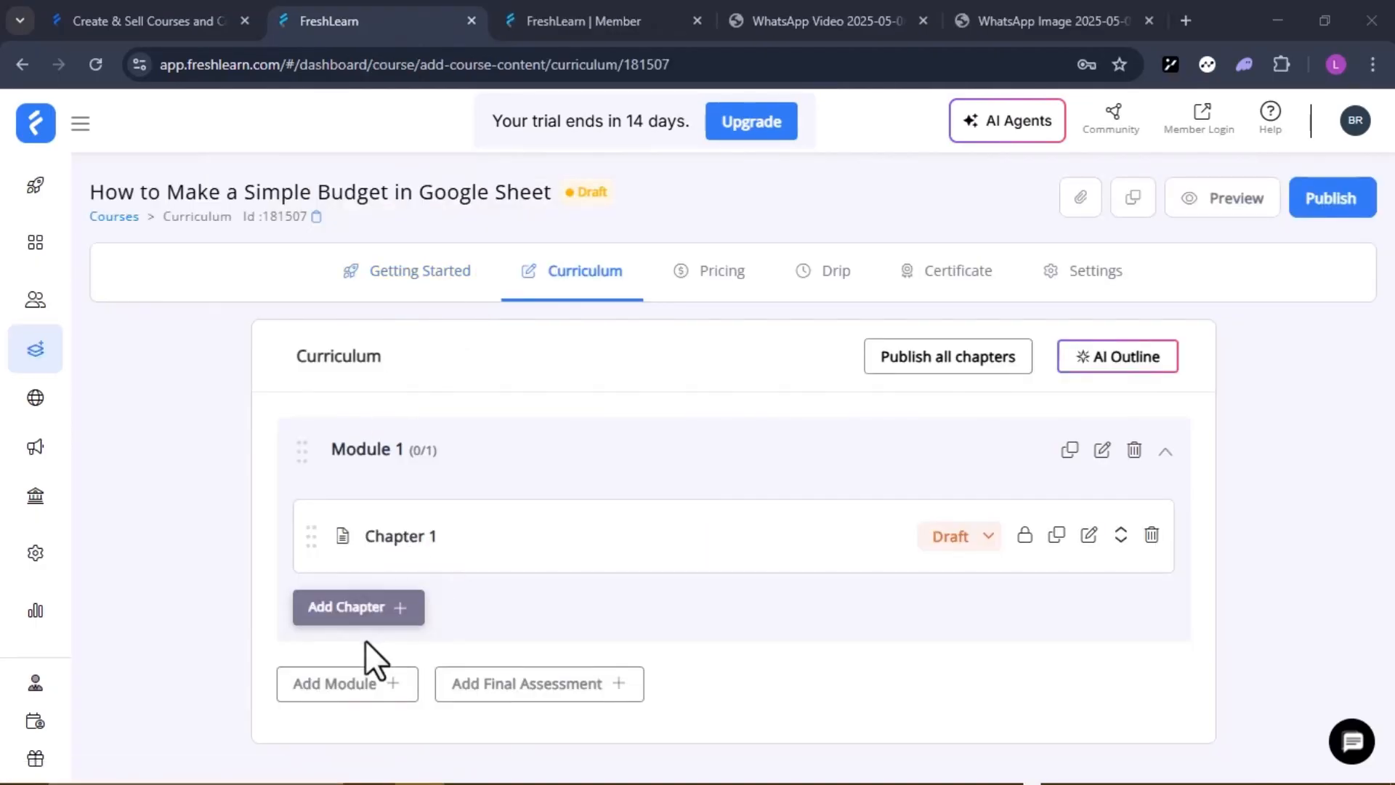
Add a module titled "Module 2: Build Your Budget" to the curriculum and rename the first module "Module 1: Getting Started".
{"action": "left_click", "coordinate": [331, 699]}
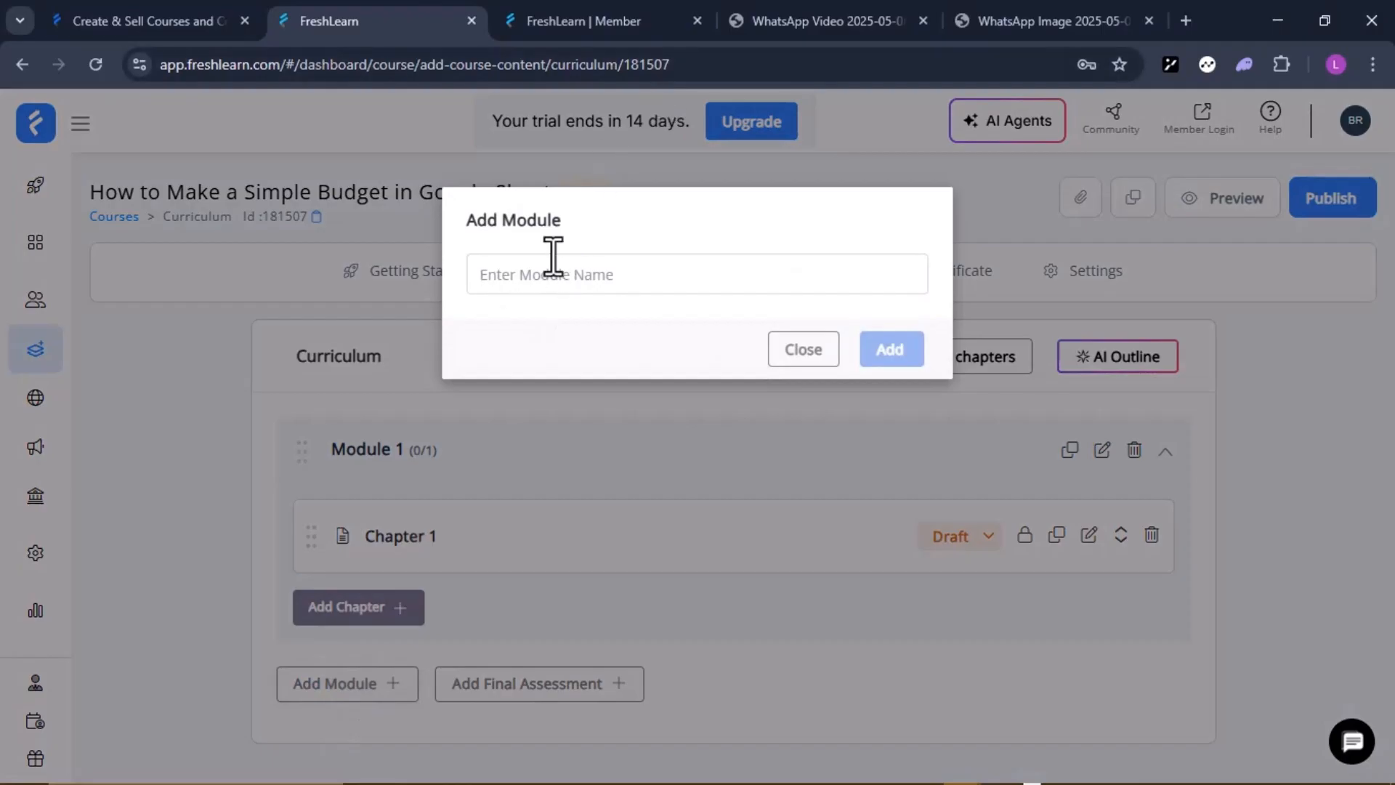
{"action": "type", "text": "Build"}
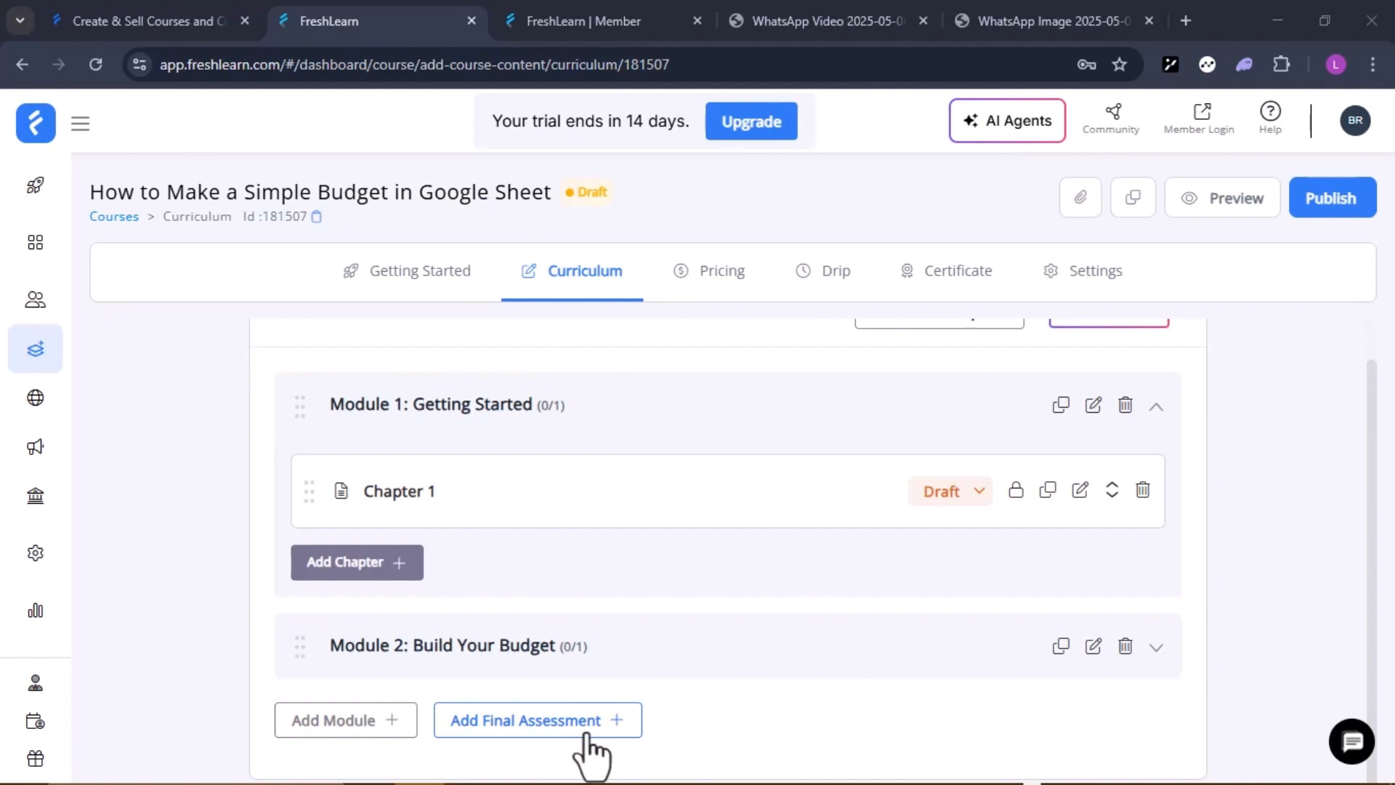
{"action": "scroll", "coordinate": [592, 752], "scroll_direction": "up", "scroll_amount": 1}
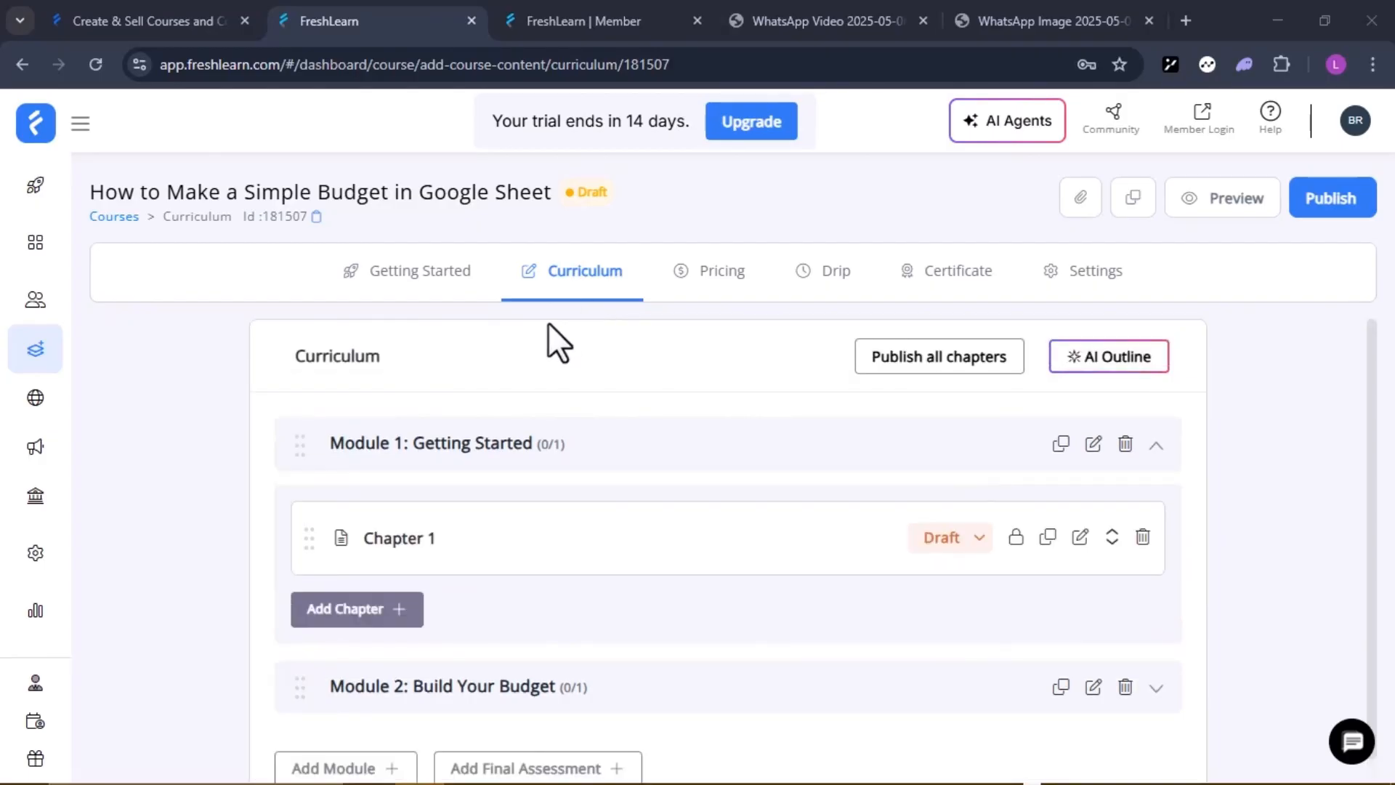
Check the payment page options for a new course pricing plan and leave without saving.
{"action": "left_click", "coordinate": [698, 287]}
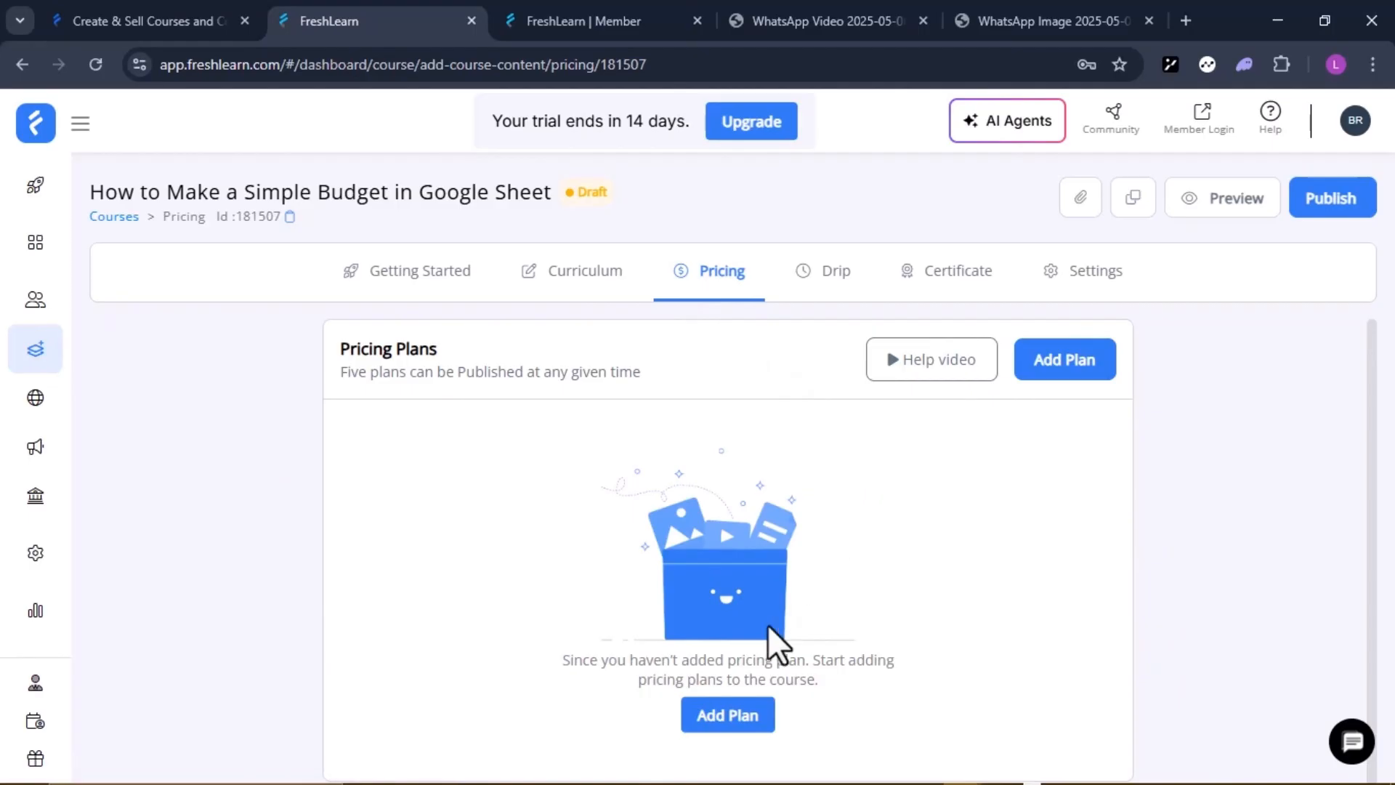
{"action": "left_click", "coordinate": [728, 716]}
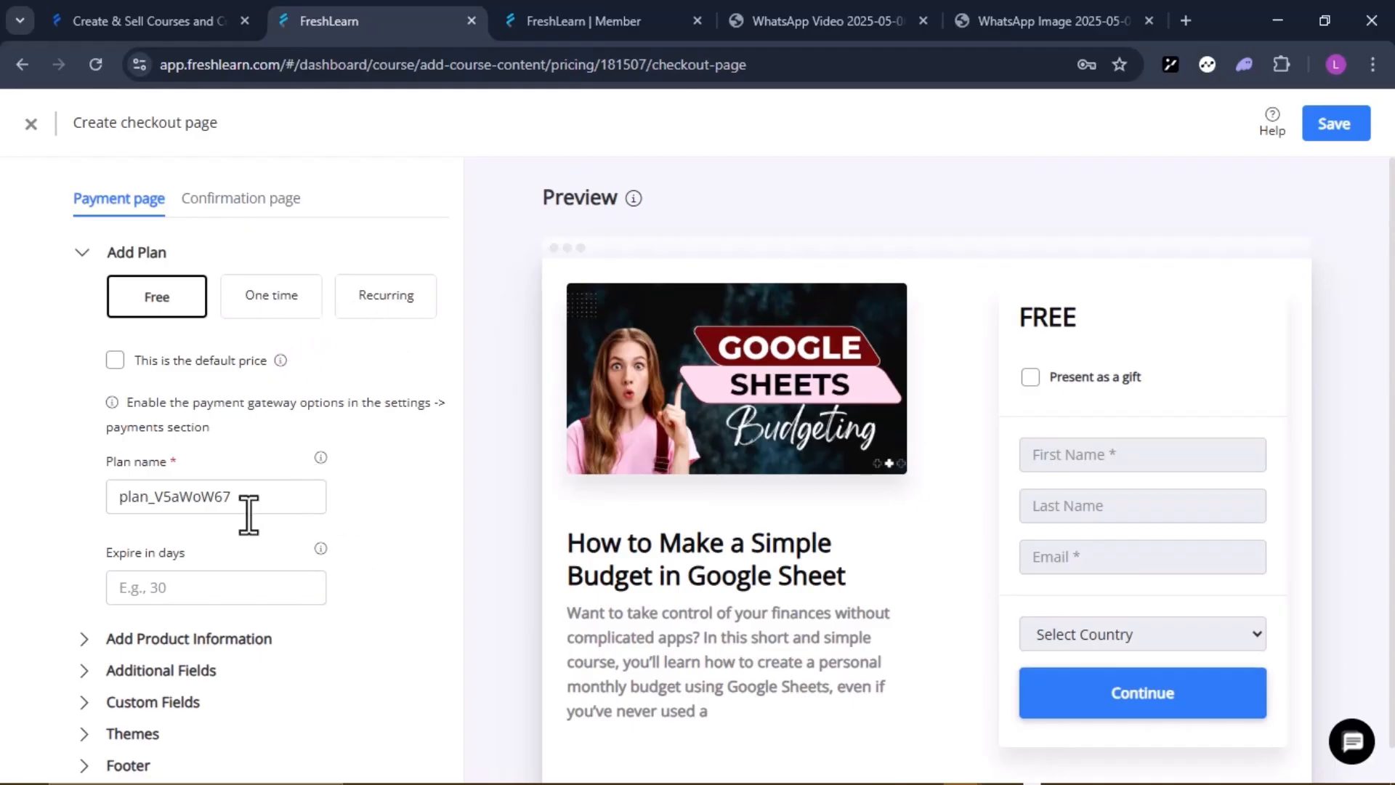
{"action": "left_click", "coordinate": [31, 124]}
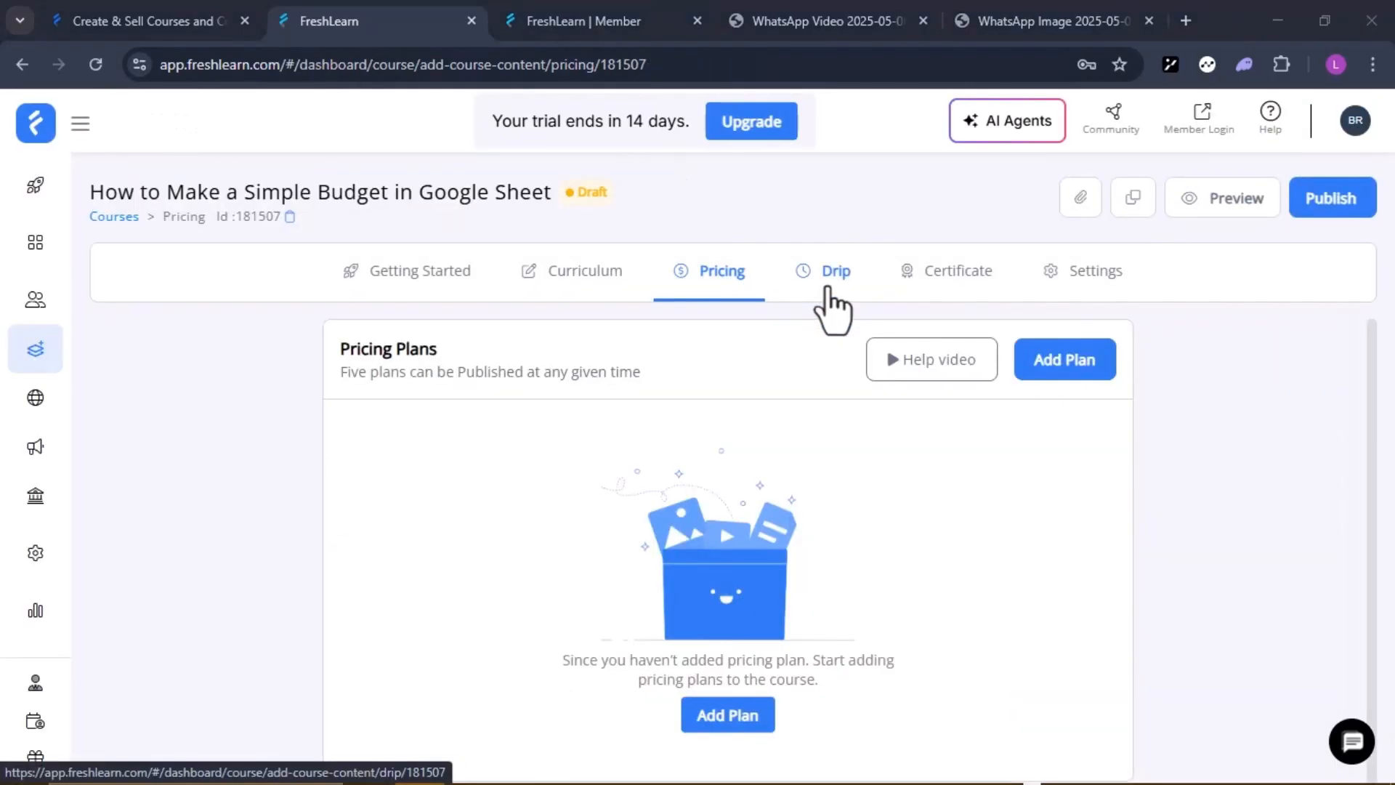
Compare the course's drip release options By Days, By Dates and By Completion.
{"action": "left_click", "coordinate": [828, 288]}
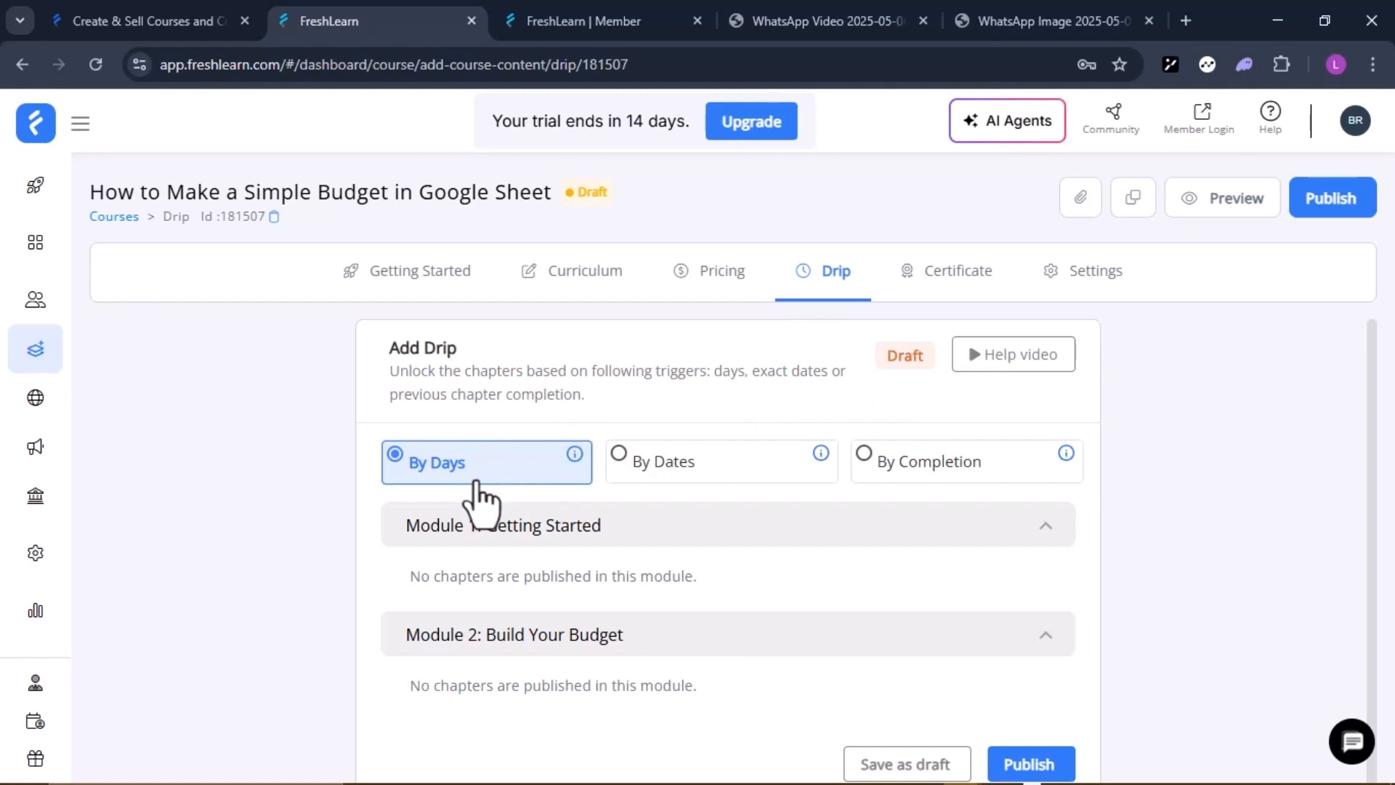
{"action": "left_click", "coordinate": [670, 481]}
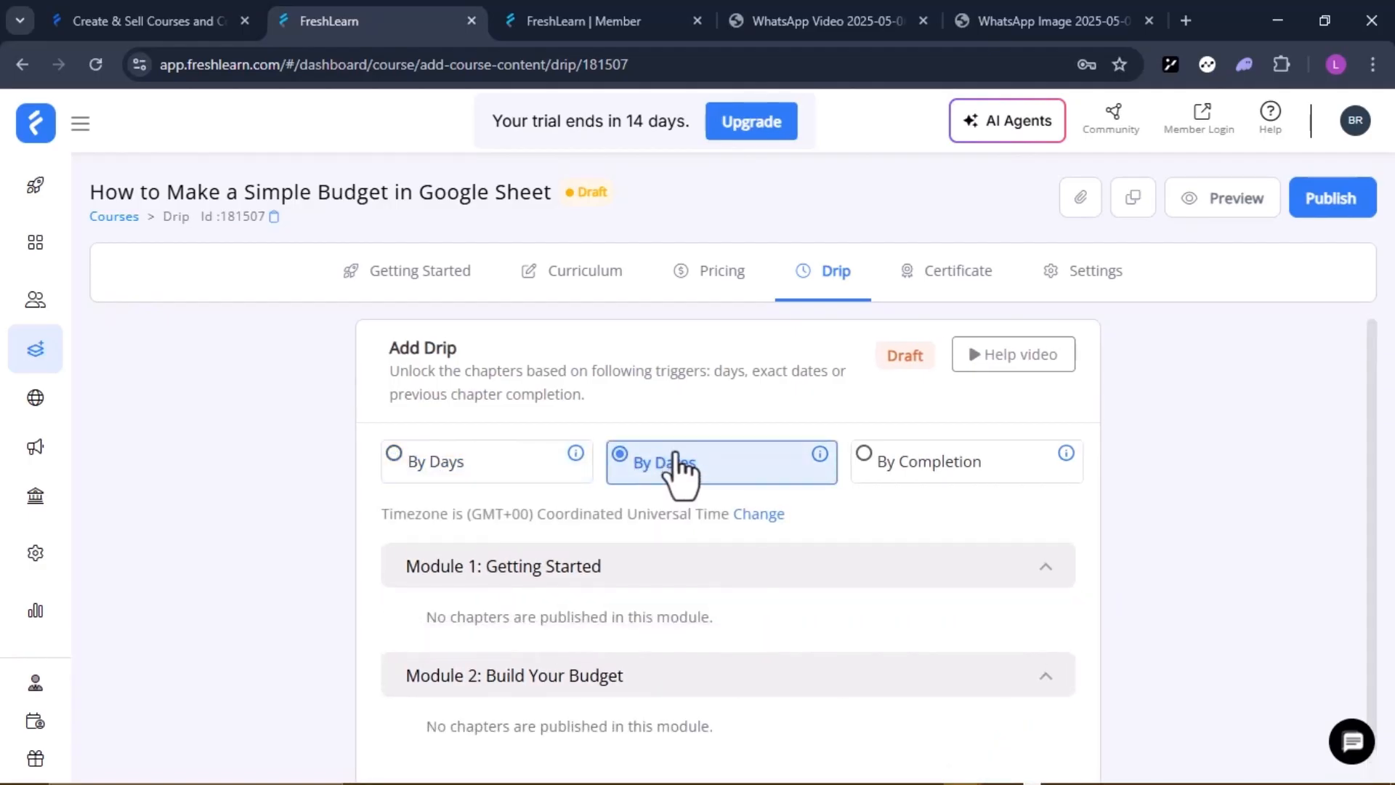
{"action": "left_click", "coordinate": [890, 480]}
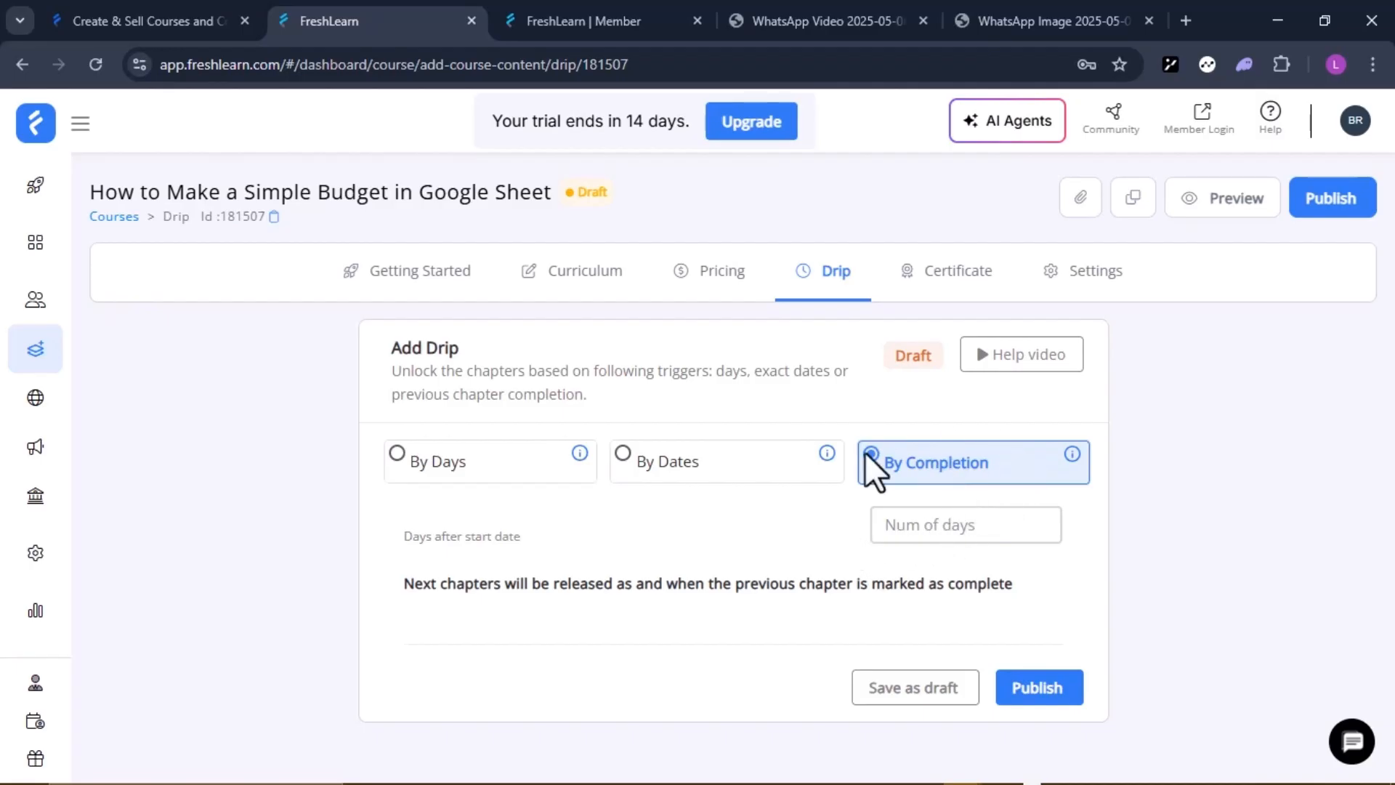
Review the course's certificate creation choices and settings categories, and return to the curriculum.
{"action": "left_click", "coordinate": [959, 282]}
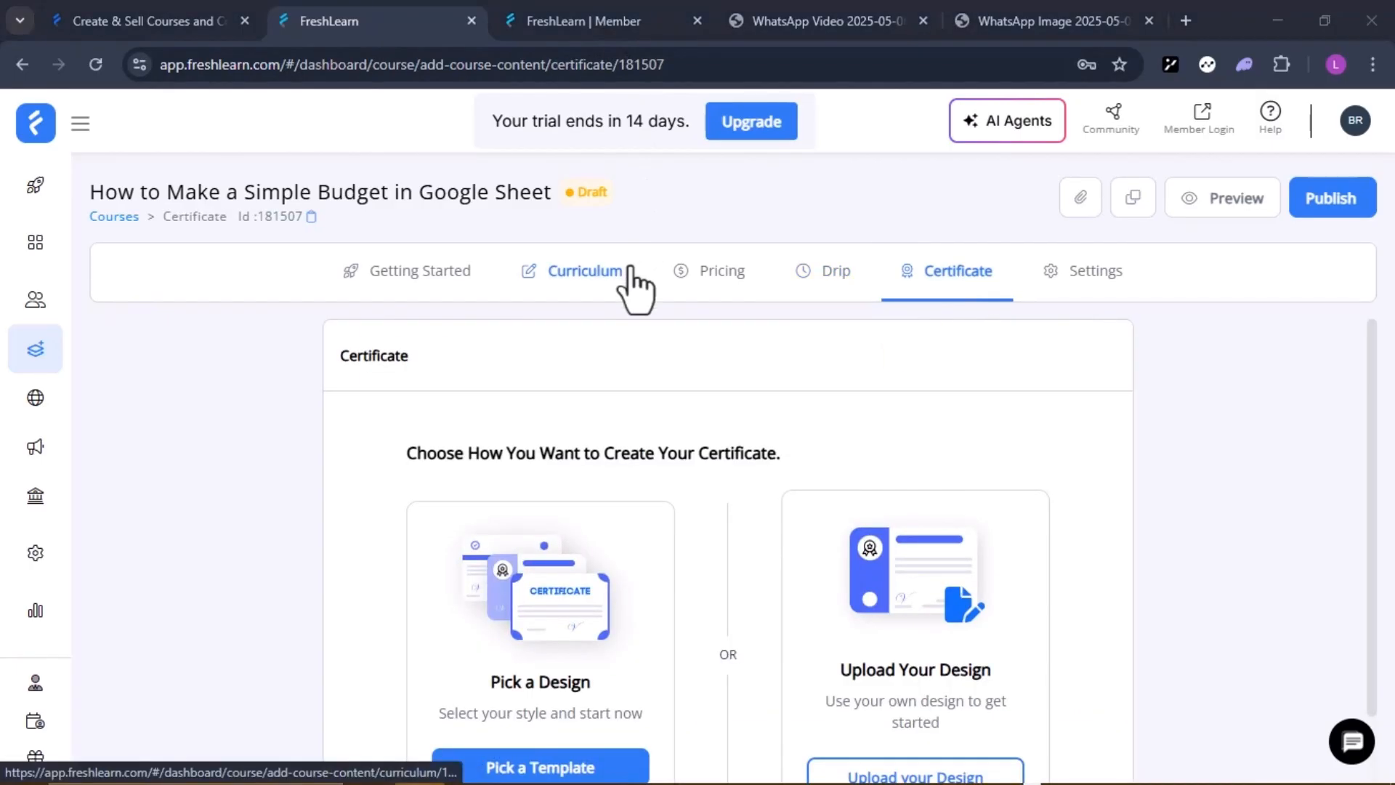
{"action": "scroll", "coordinate": [554, 465], "scroll_direction": "down", "scroll_amount": 1}
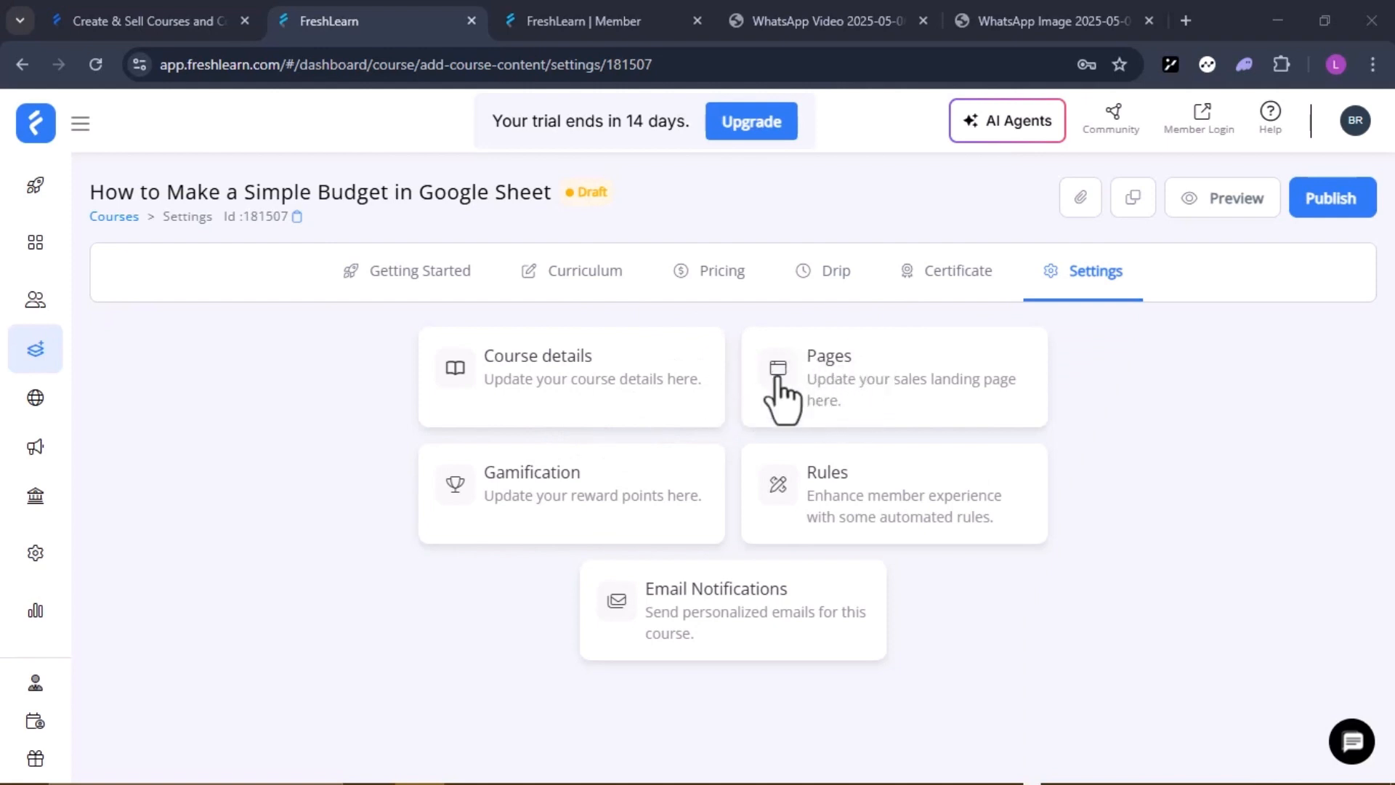
{"action": "left_click", "coordinate": [658, 274]}
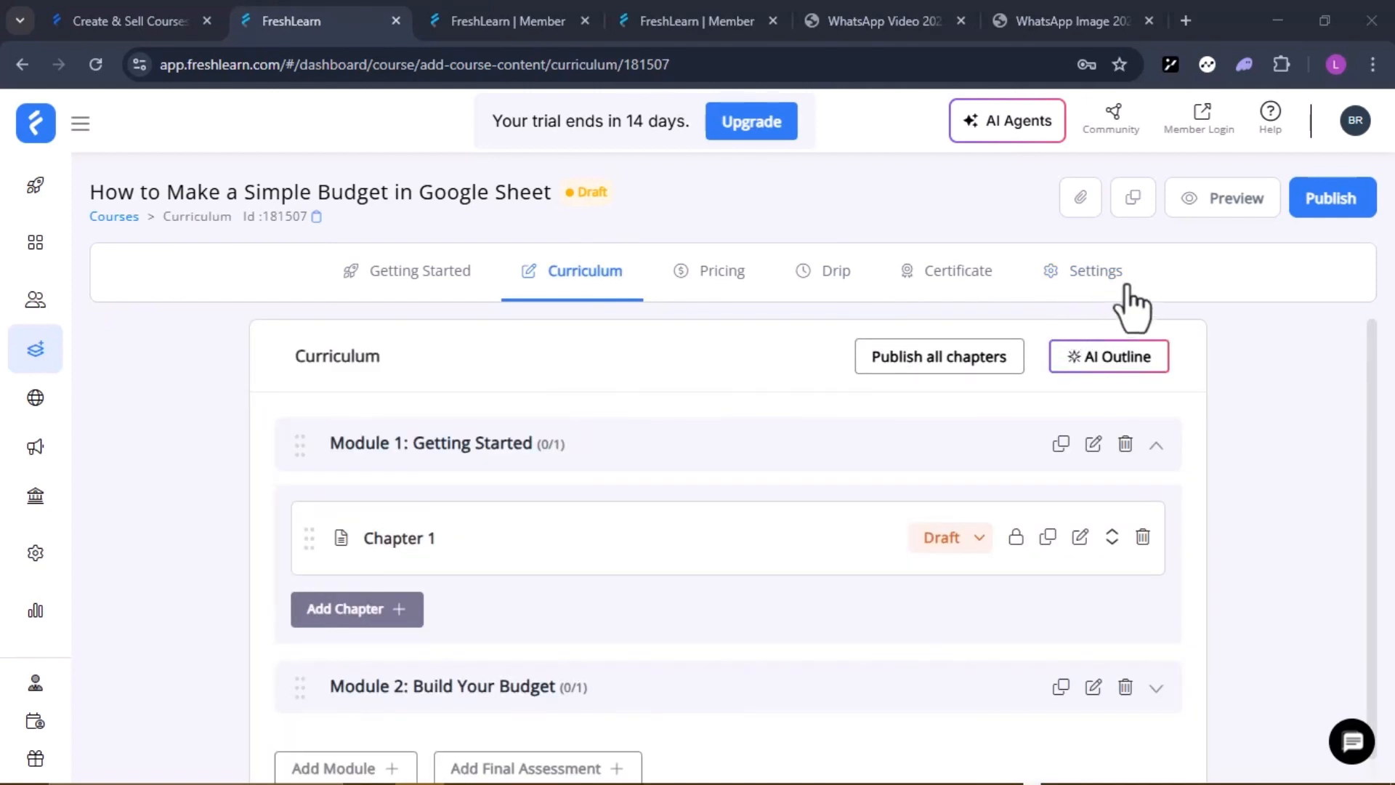
Preview the course and look over the FreshLearn homepage in the other browser window.
{"action": "left_click", "coordinate": [1226, 205]}
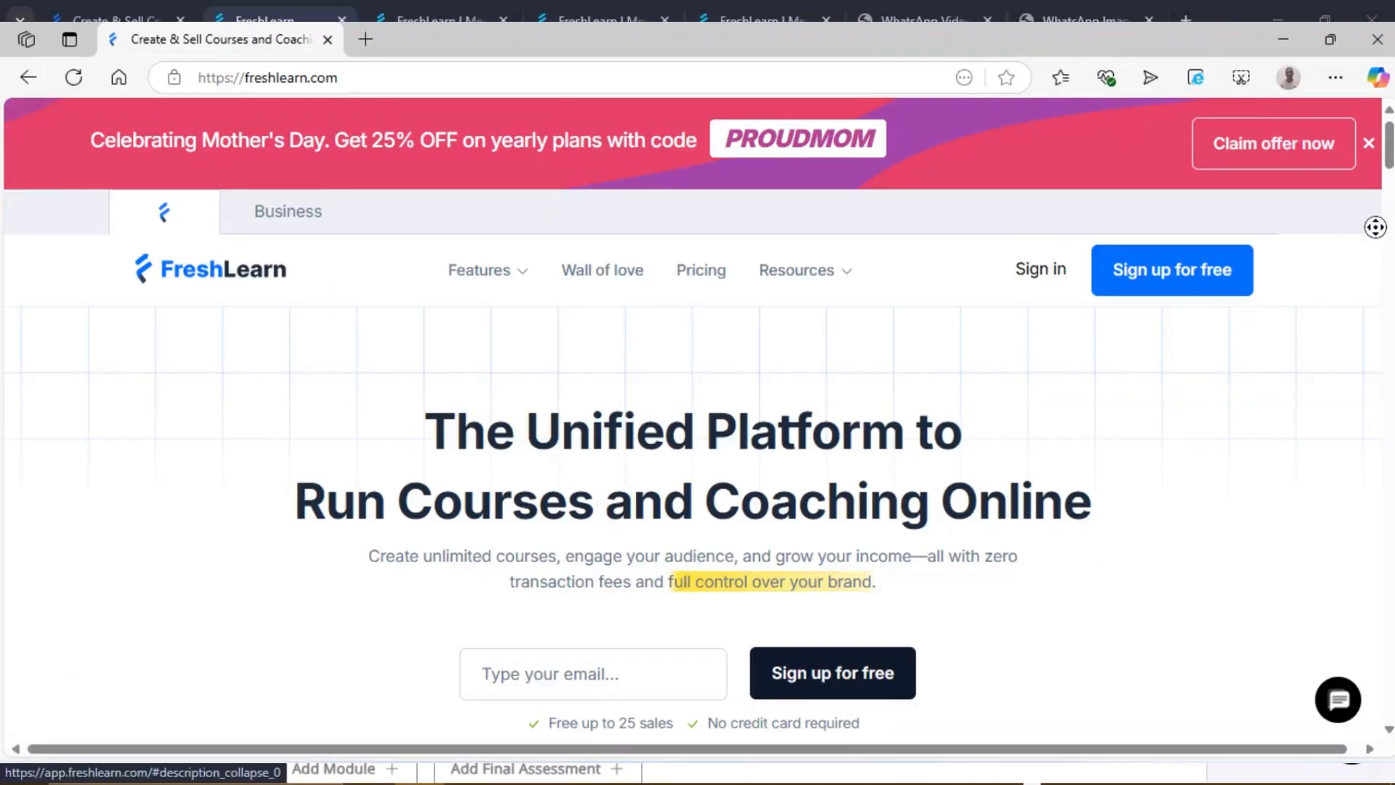
{"action": "scroll", "coordinate": [1373, 229], "scroll_direction": "down", "scroll_amount": 1}
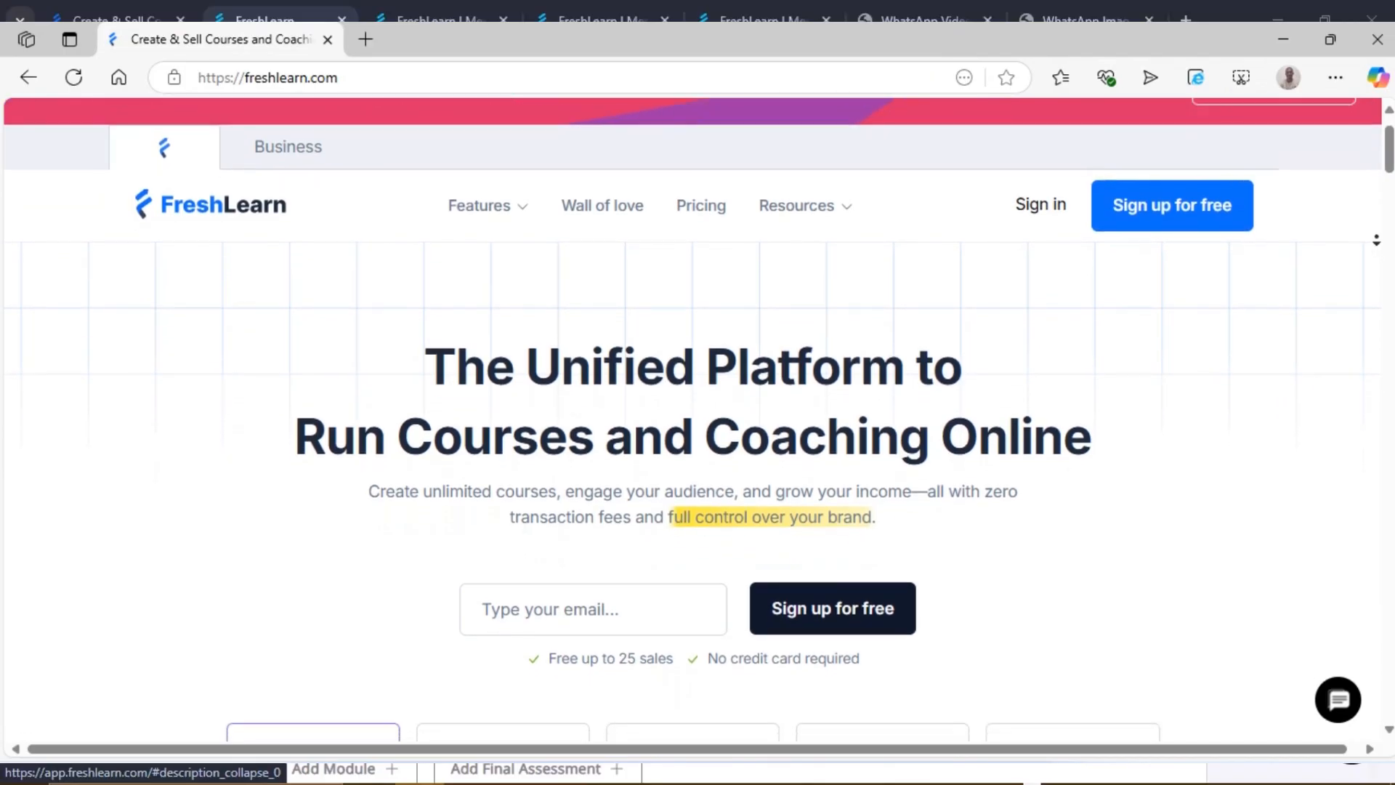